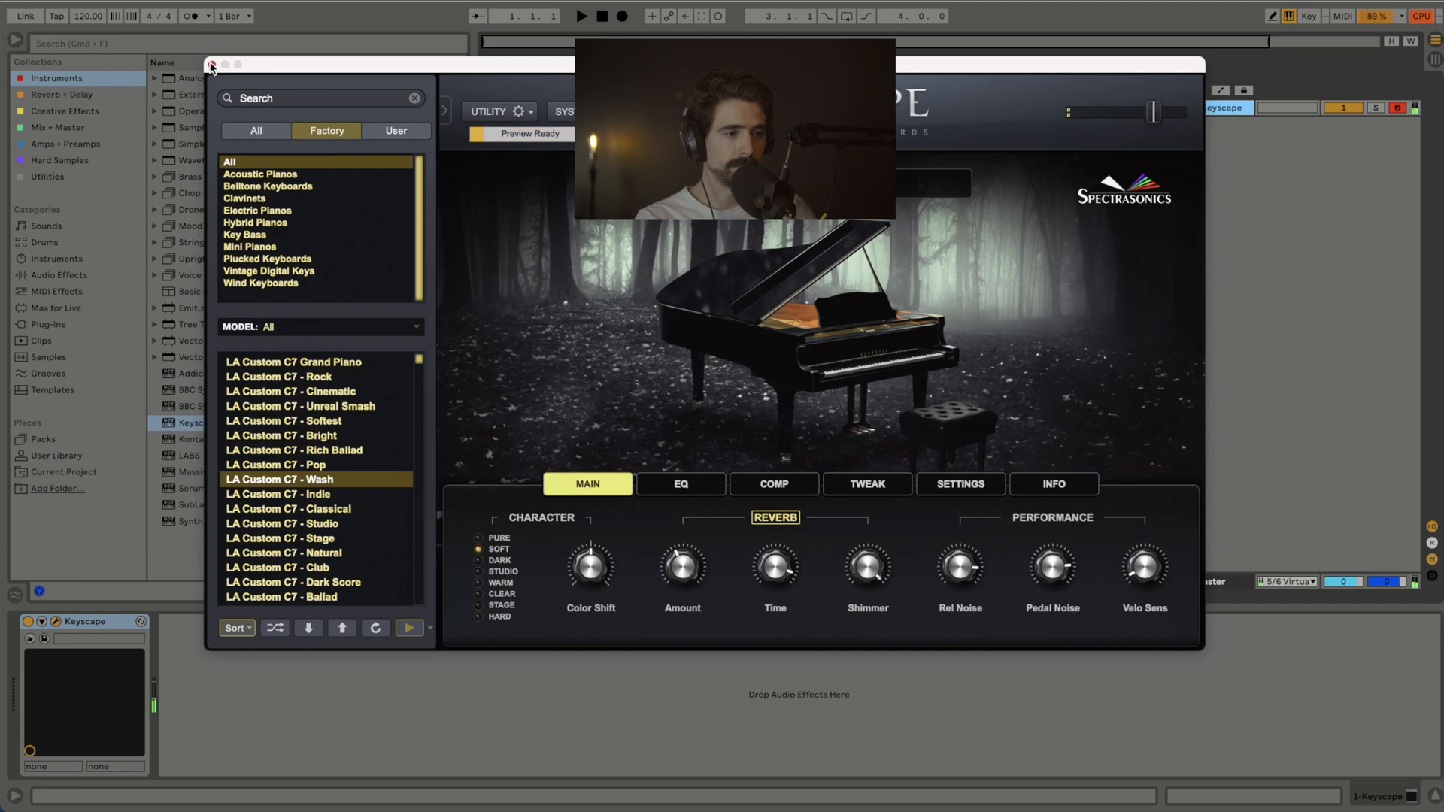
# Step: Insert an eight-bar MIDI clip on the Keyscape track, starting at bar 1
pyautogui.click(1243, 105)
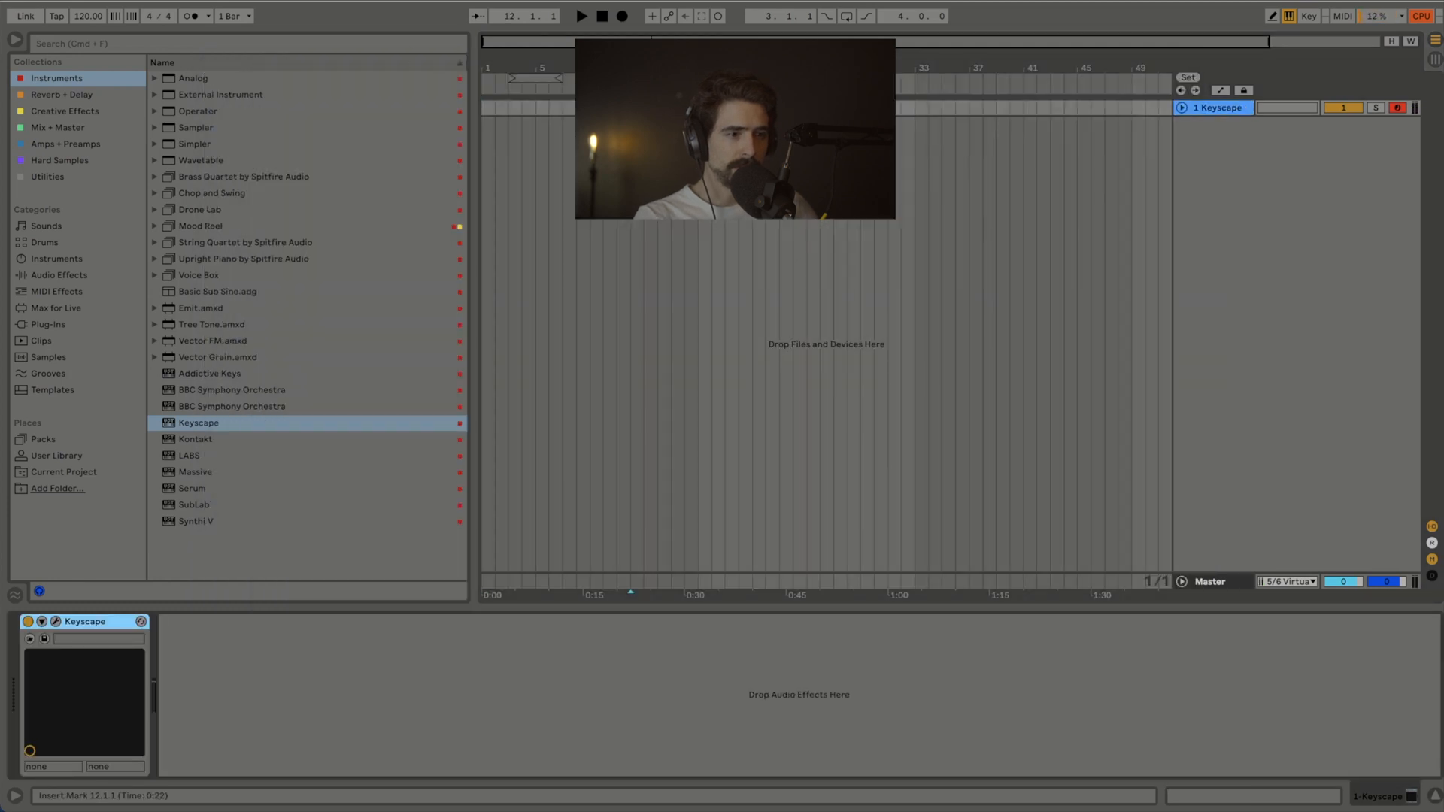
pyautogui.press('super+shift+m')
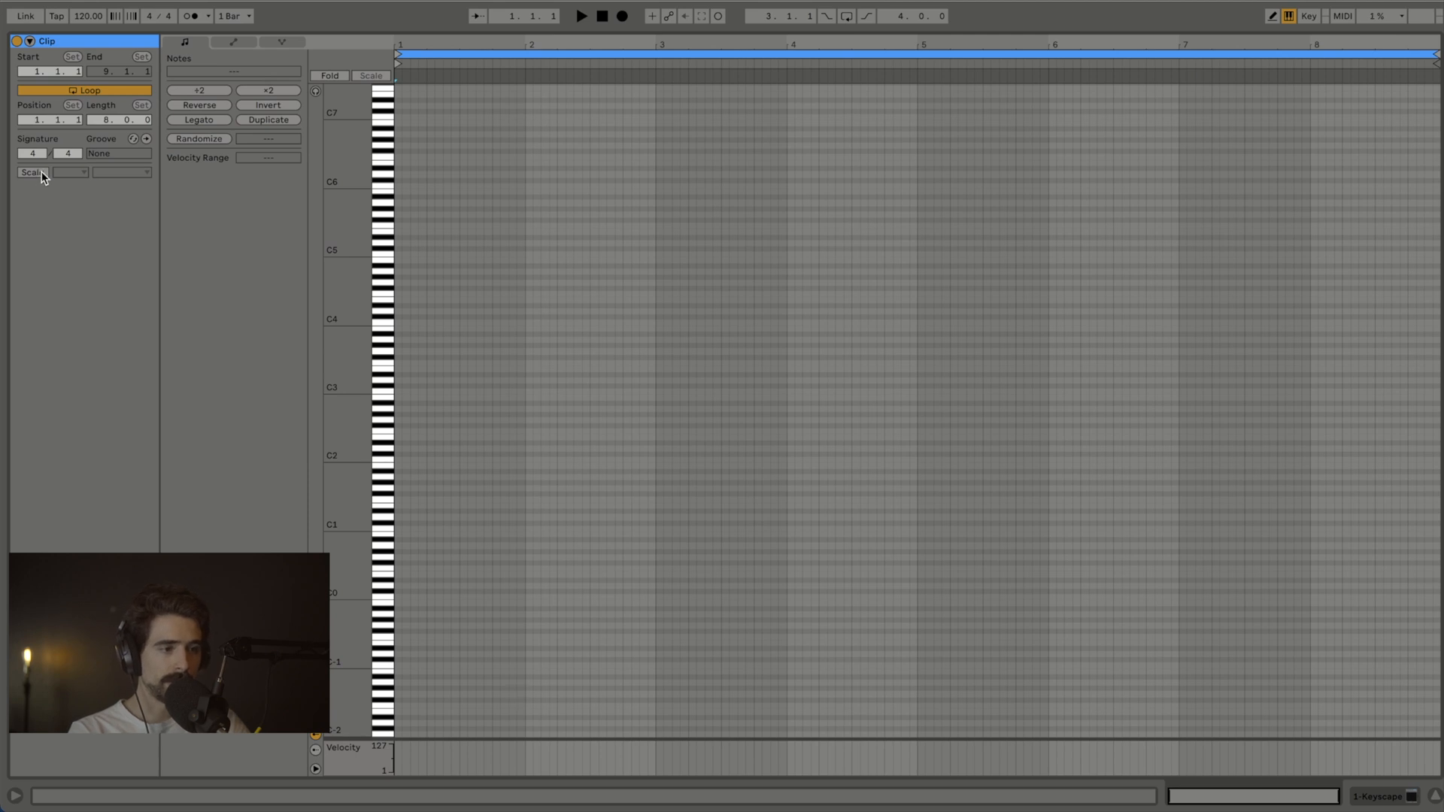
# Step: Draw short notes for the C major scale from C4 to C5 at the very start of the clip
pyautogui.press('b')
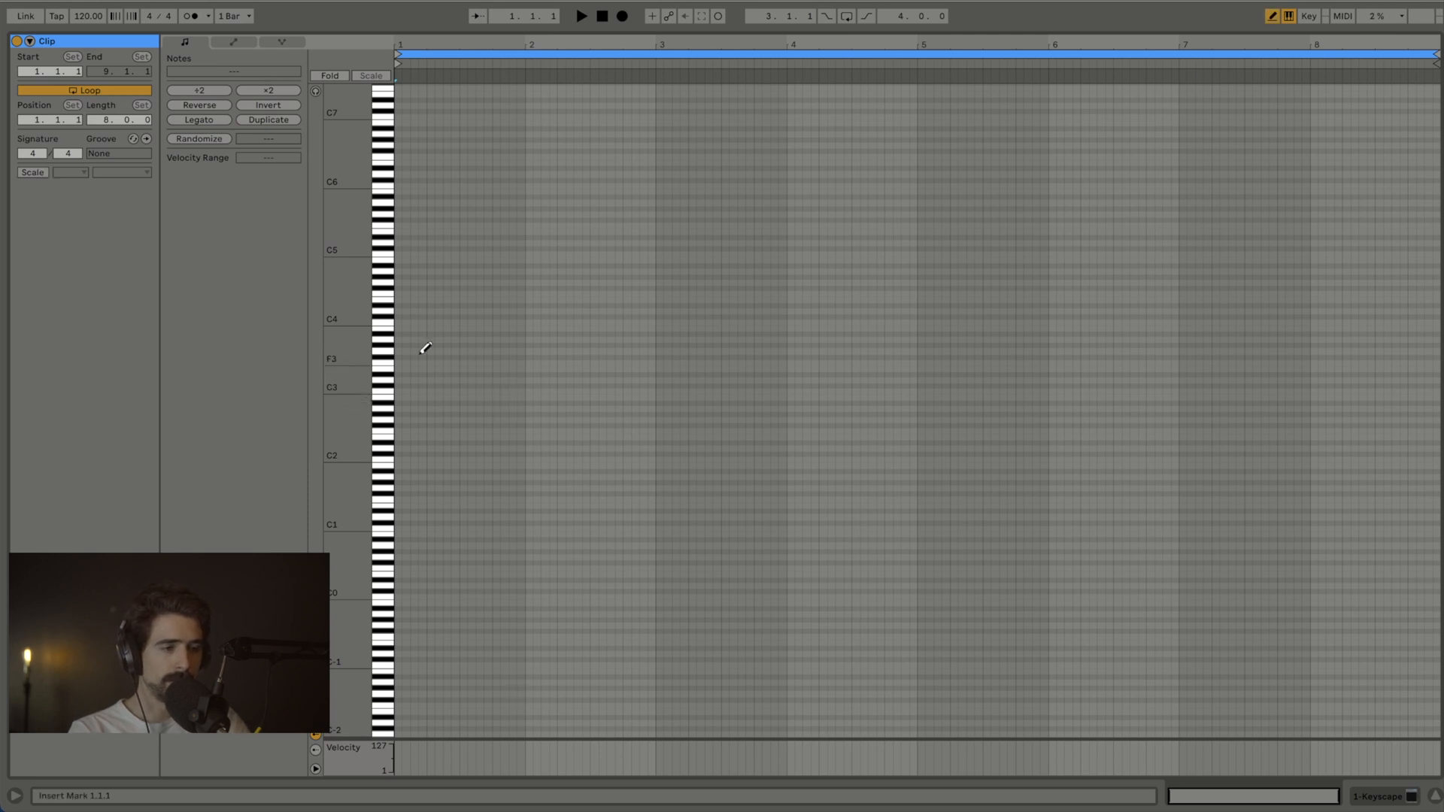
pyautogui.click(399, 322)
pyautogui.moveTo(397, 311); pyautogui.dragTo(398, 302)
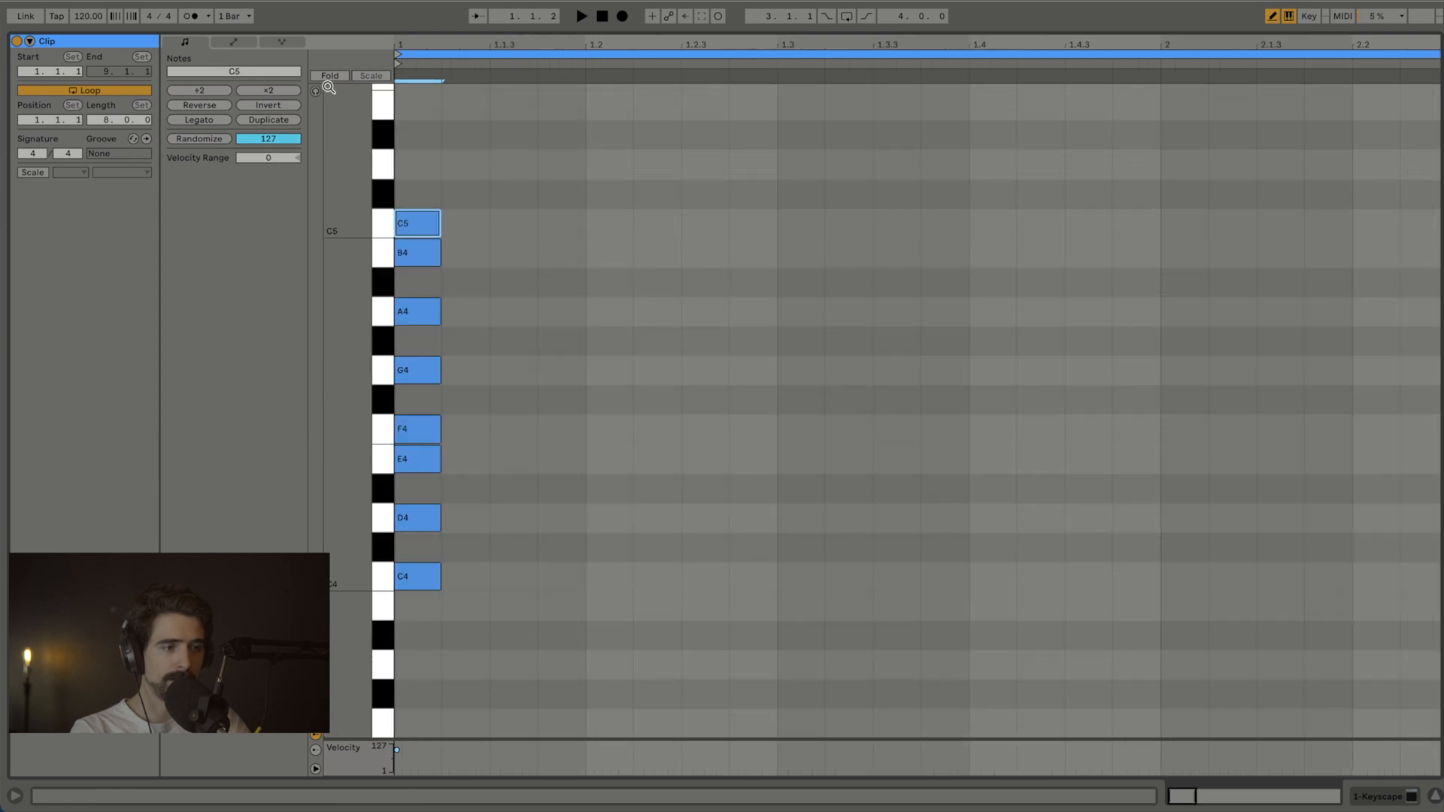
# Step: Fold the note editor to the used keys and shift the C4–C5 notes to just before the clip start
pyautogui.click(325, 74)
pyautogui.click(467, 246)
pyautogui.click(468, 246)
pyautogui.press('b')
pyautogui.moveTo(467, 249); pyautogui.dragTo(395, 86)
pyautogui.press('Left')
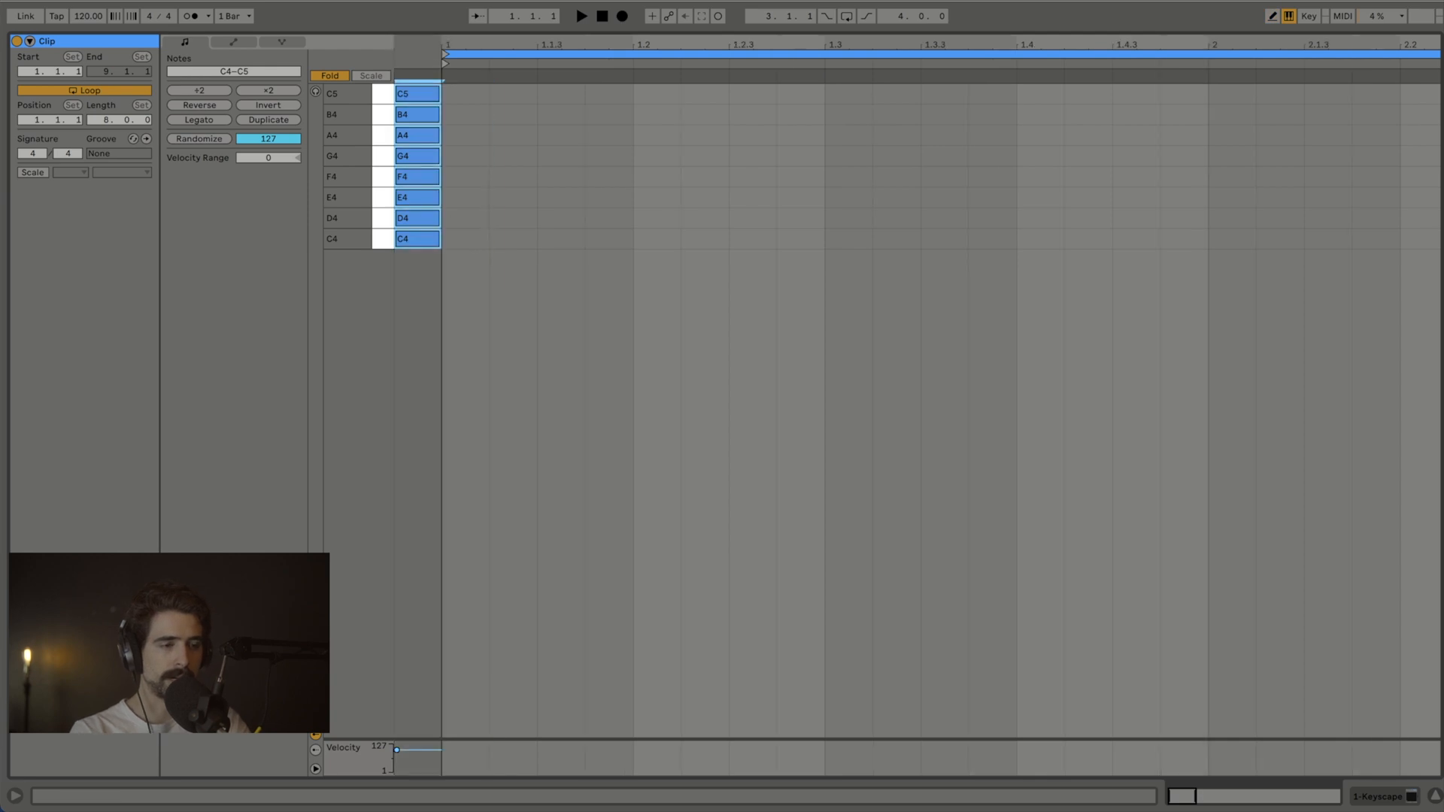
# Step: Delete the C4–C5 scale notes placed before the clip start
pyautogui.hscroll(10, 701, 326)
pyautogui.hscroll(-10, 701, 326)
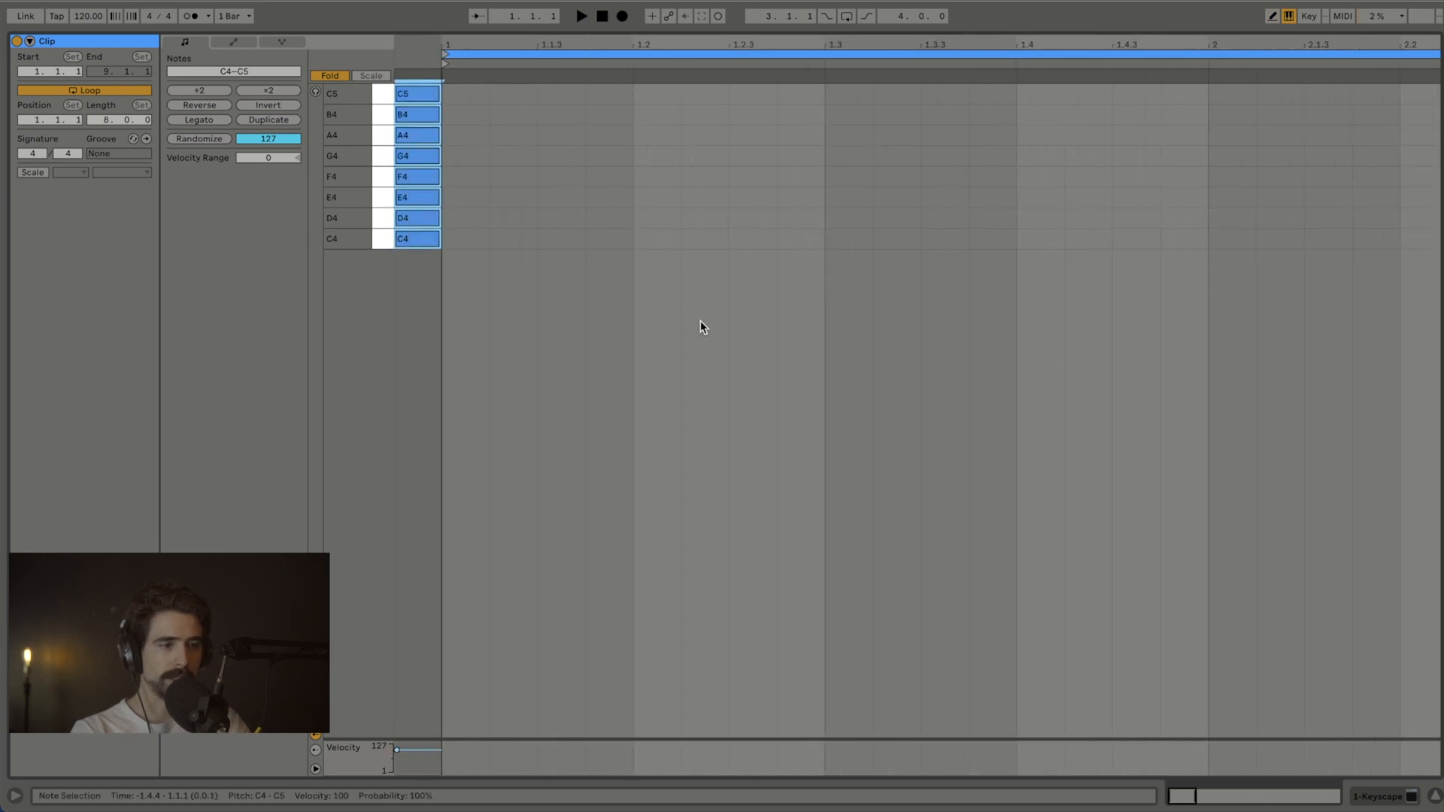
pyautogui.press('Delete')
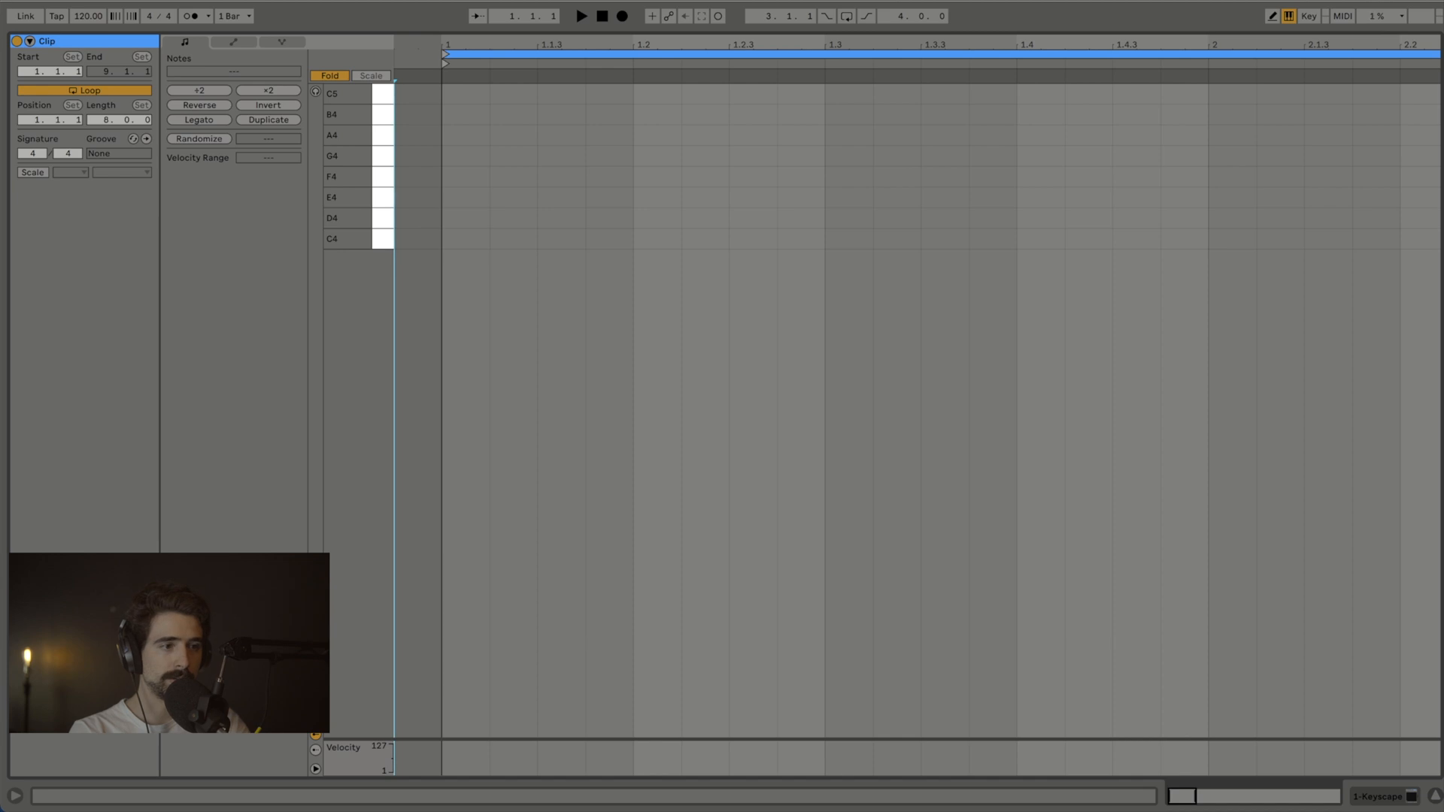
# Step: Turn on the clip's scale and set it to B Minor
pyautogui.click(32, 172)
pyautogui.click(70, 172)
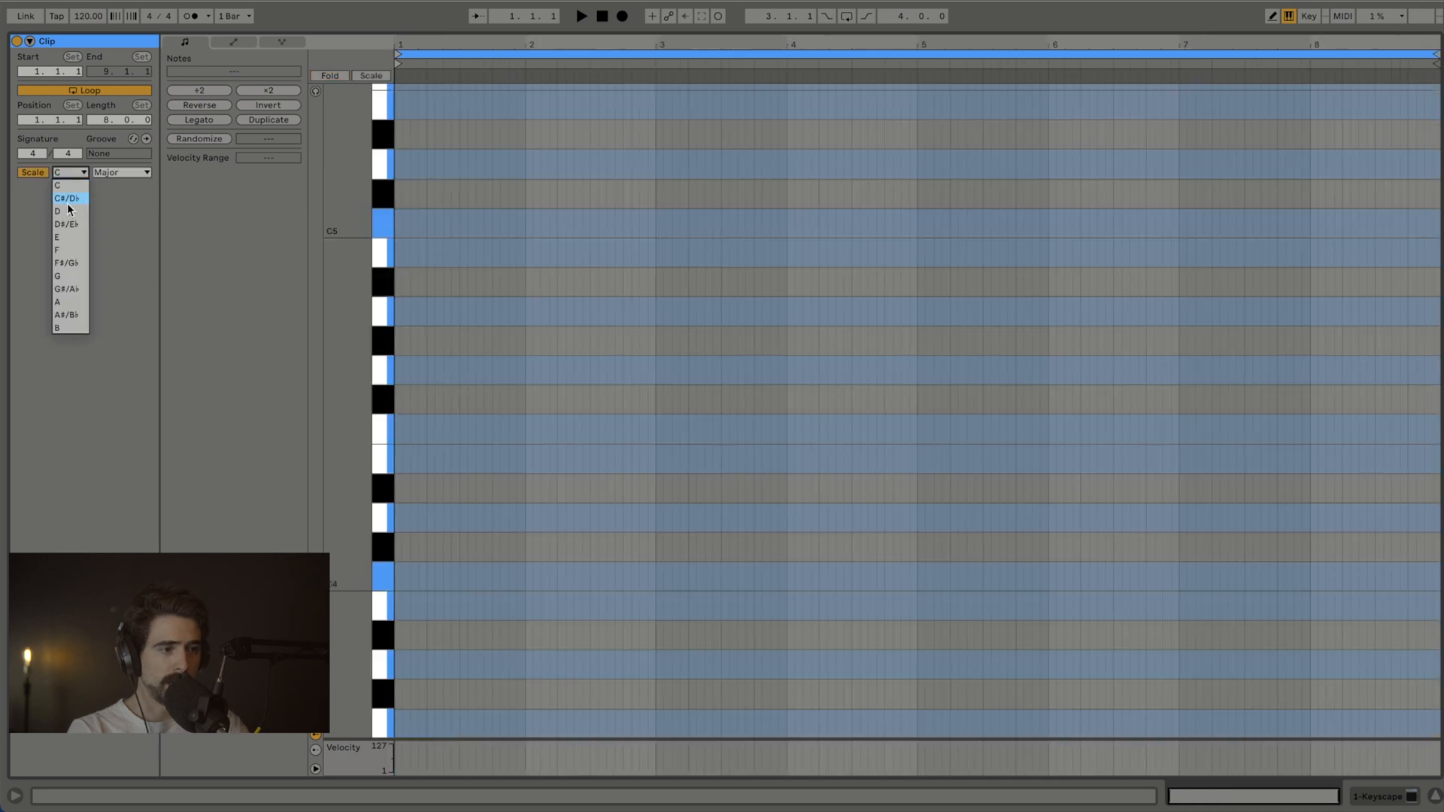
pyautogui.click(68, 335)
pyautogui.click(110, 173)
pyautogui.click(109, 196)
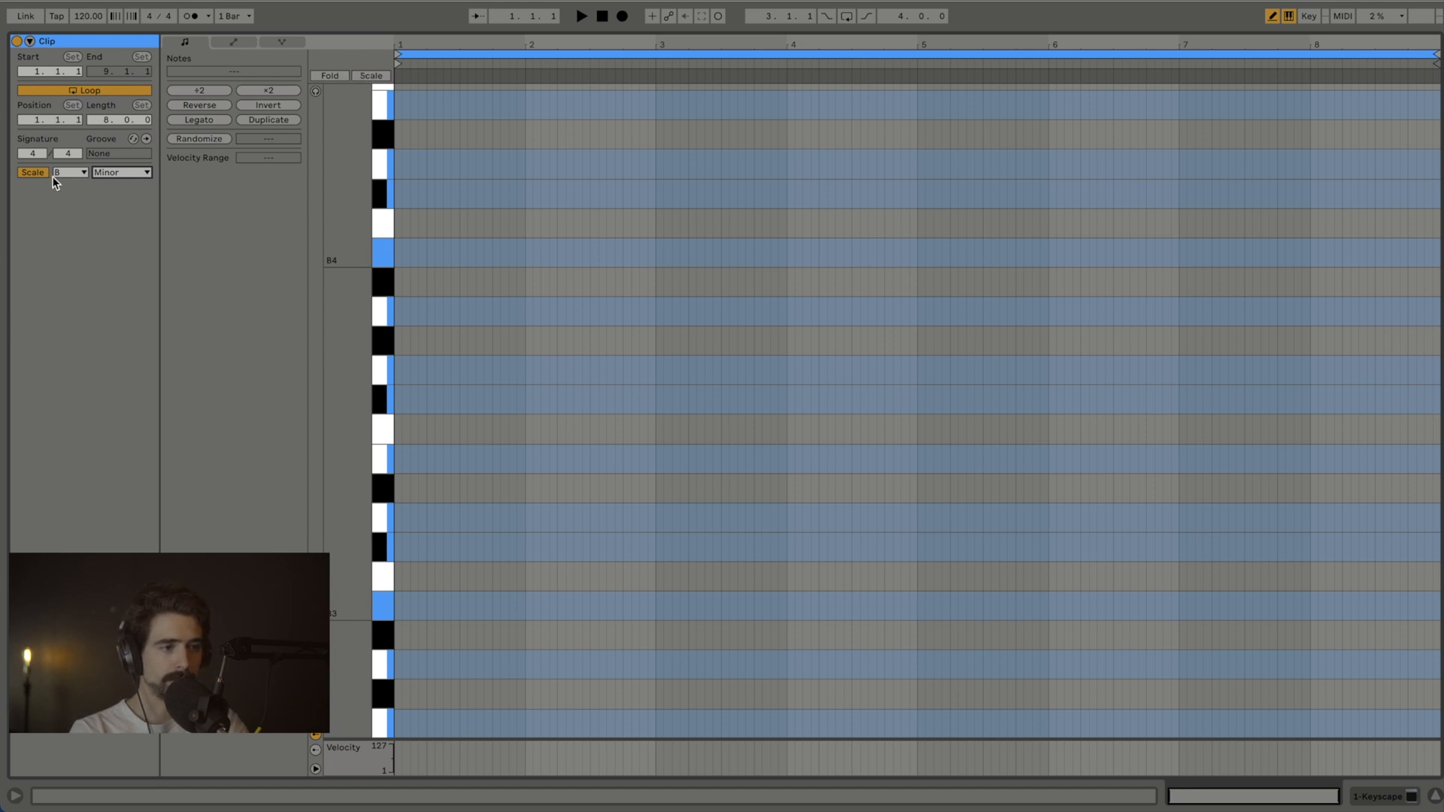
# Step: Keep B Minor as the clip's scale and limit the note editor to the keys in that scale
pyautogui.click(74, 174)
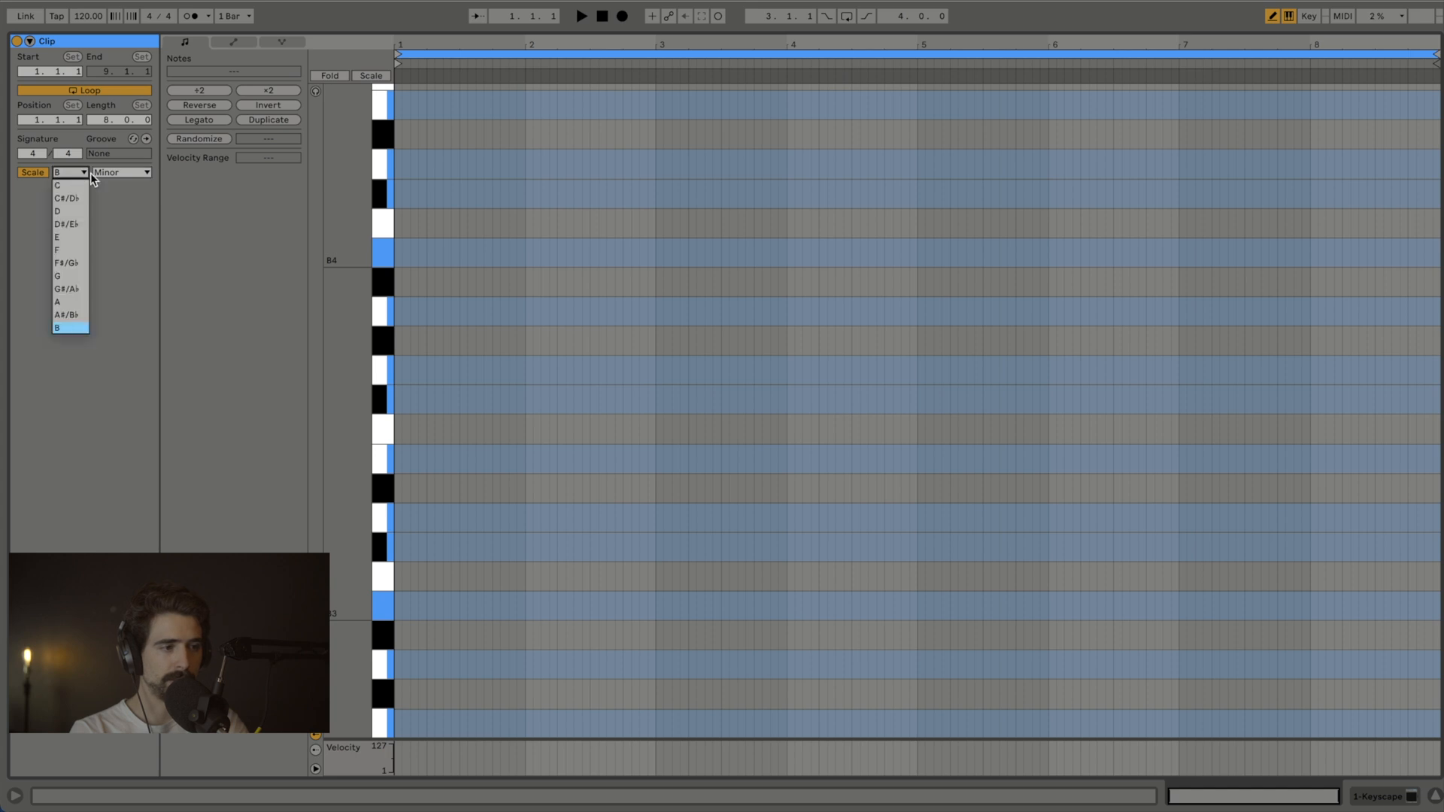
pyautogui.click(100, 173)
pyautogui.click(109, 174)
pyautogui.click(119, 197)
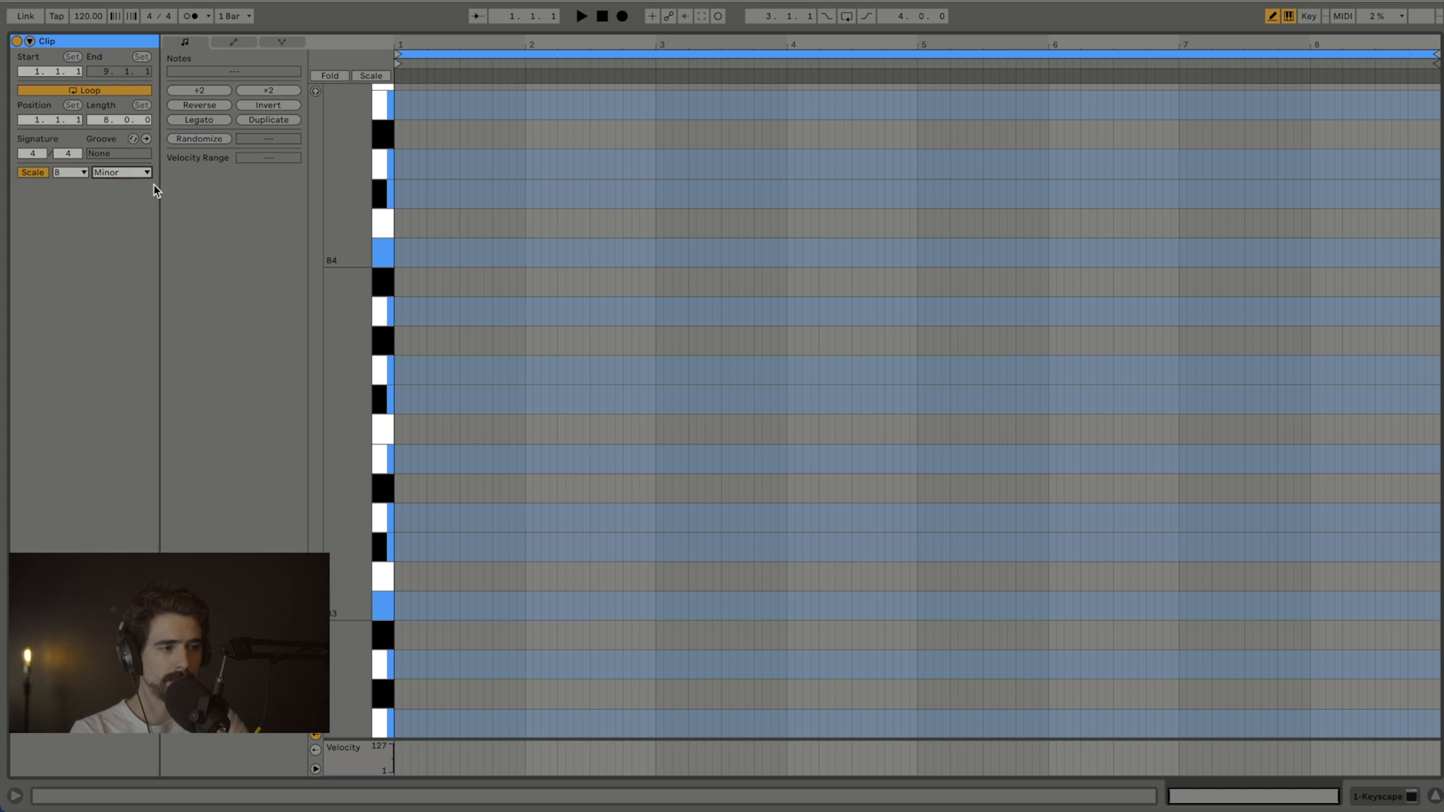
pyautogui.click(370, 76)
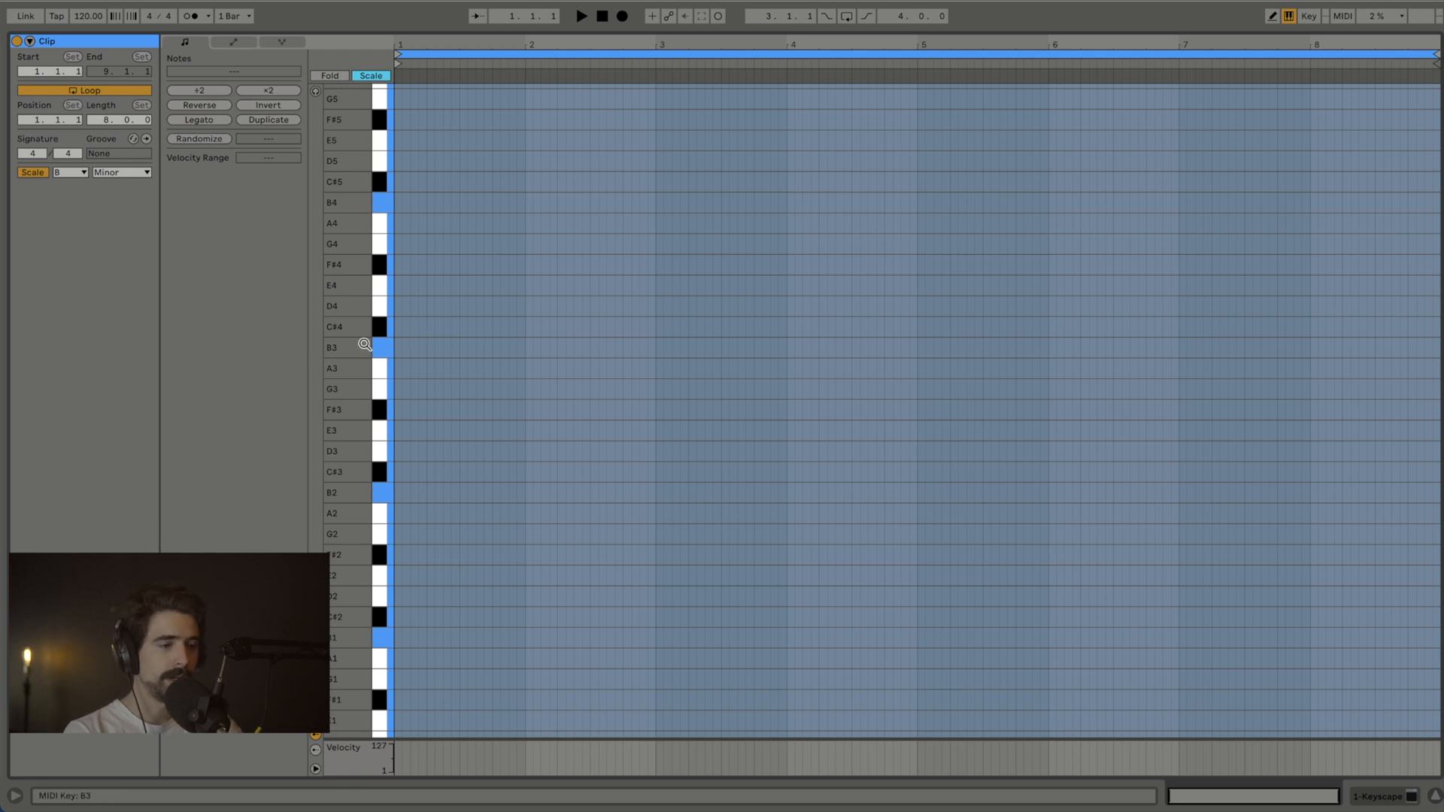
pyautogui.doubleClick(400, 388)
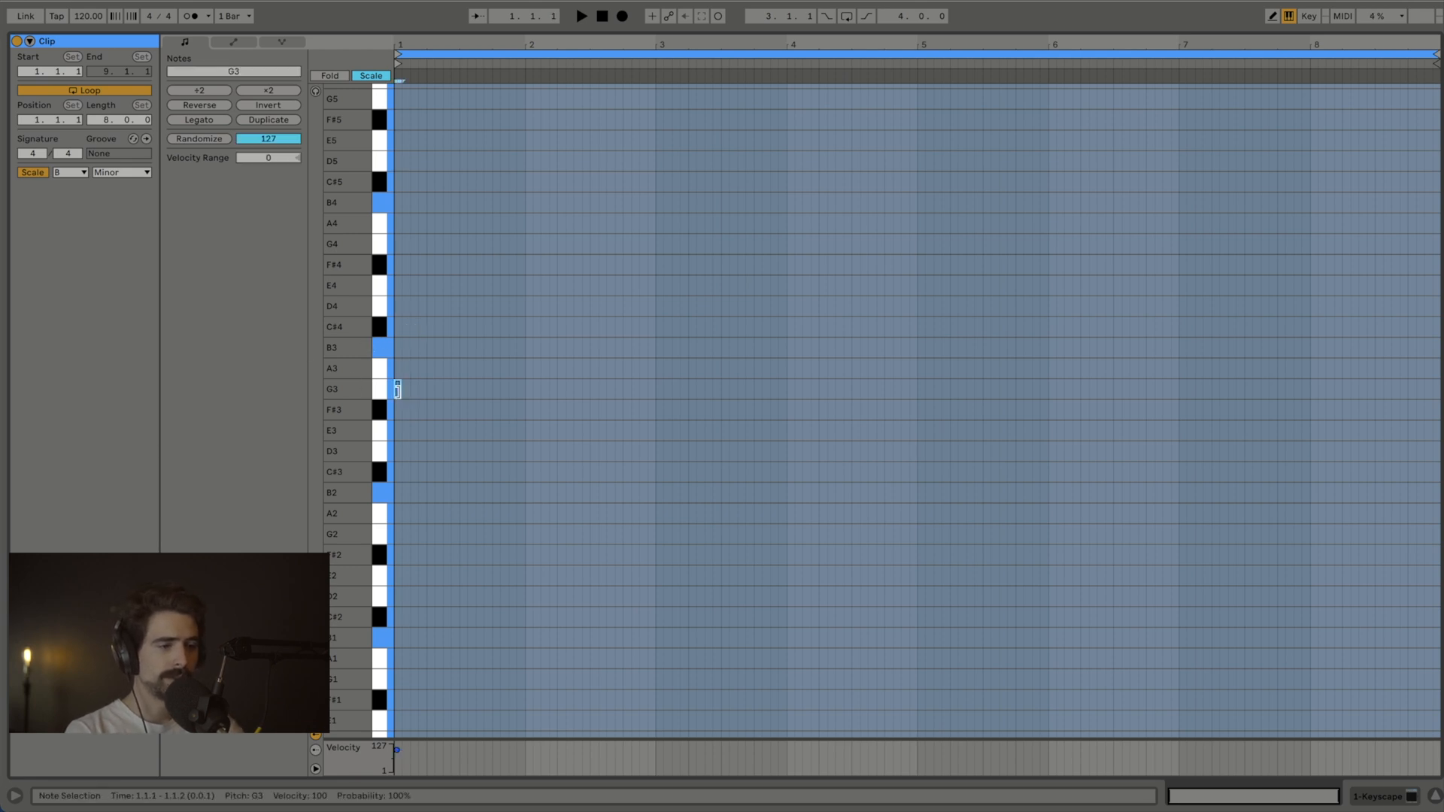
pyautogui.moveTo(398, 392); pyautogui.dragTo(524, 390)
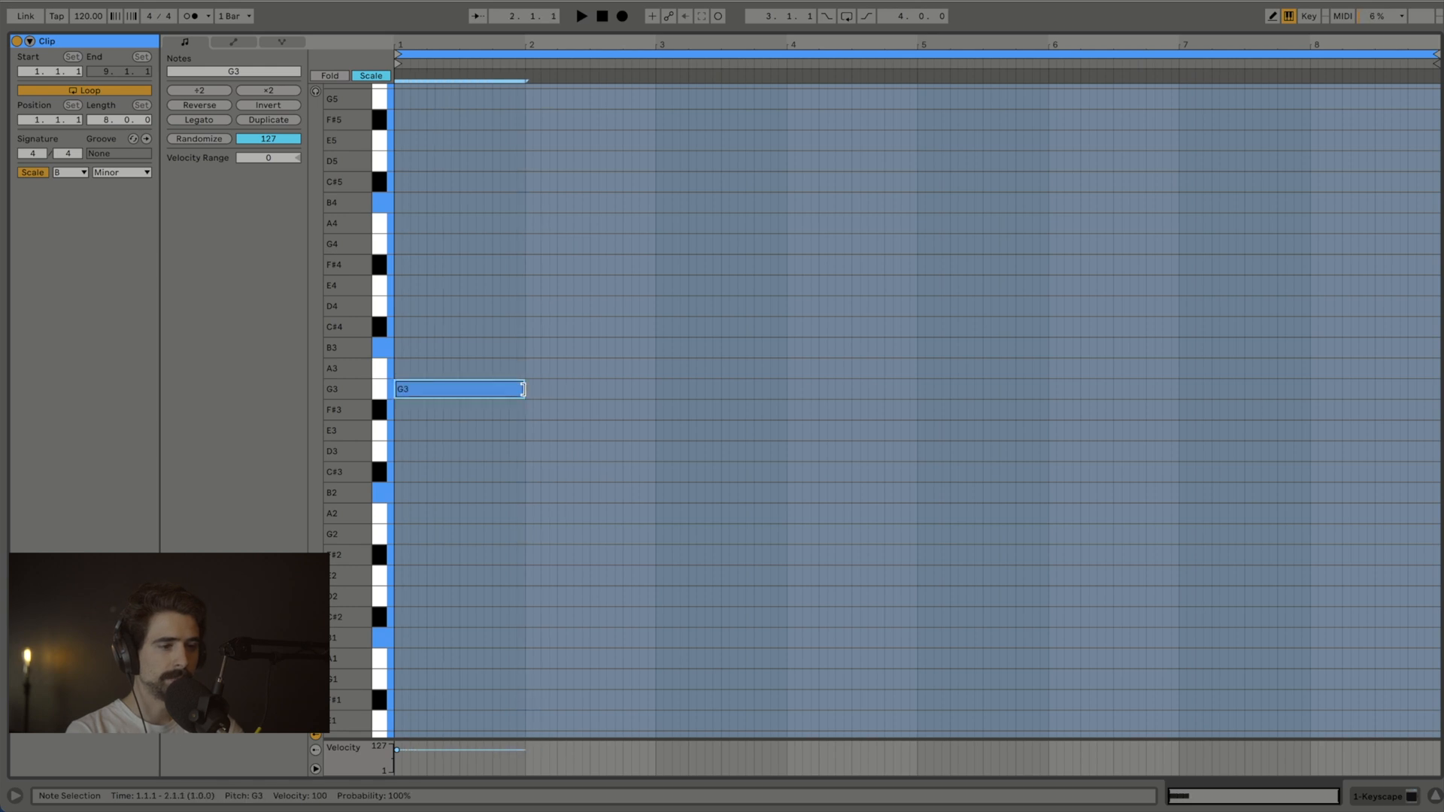
pyautogui.press('Delete')
pyautogui.press('b')
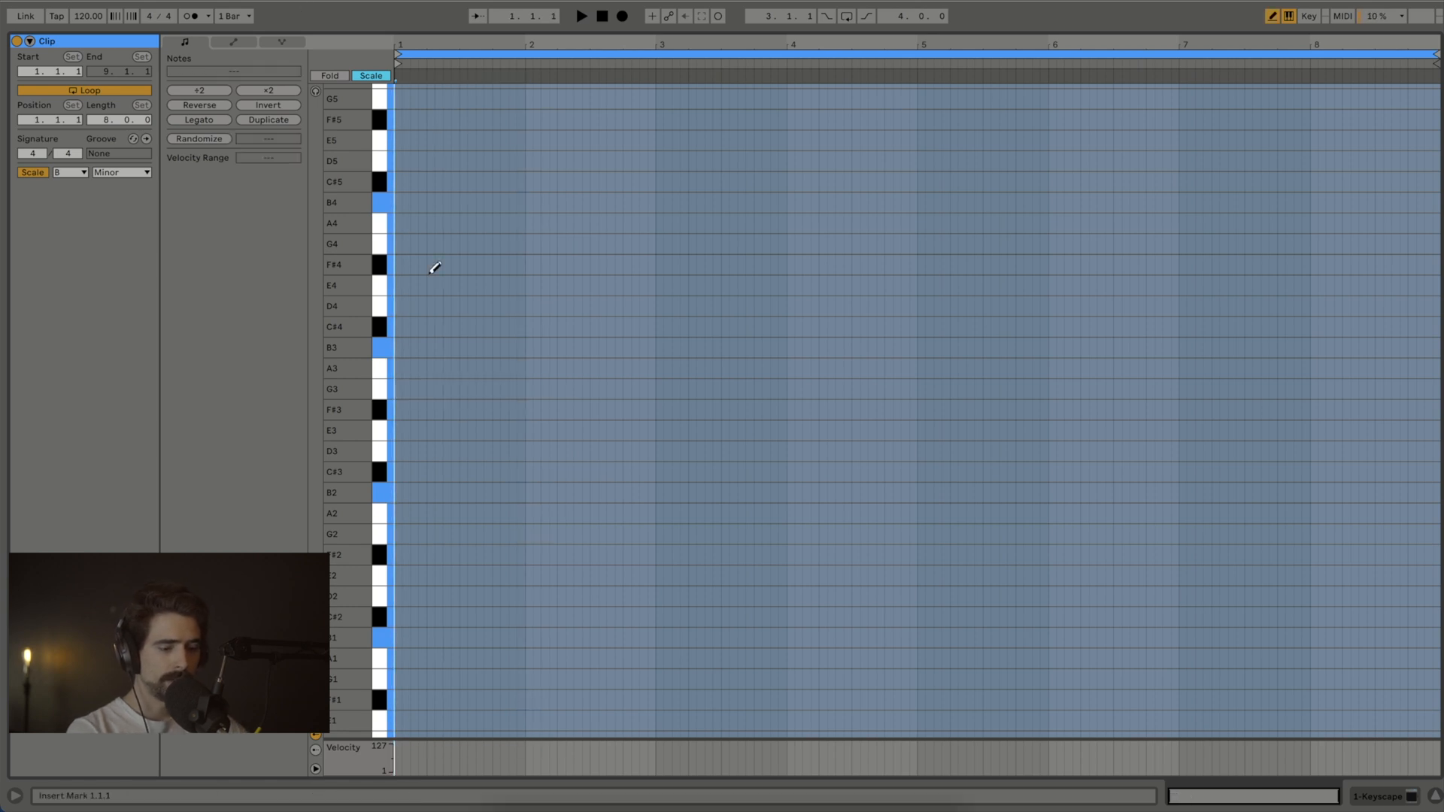
pyautogui.press('b')
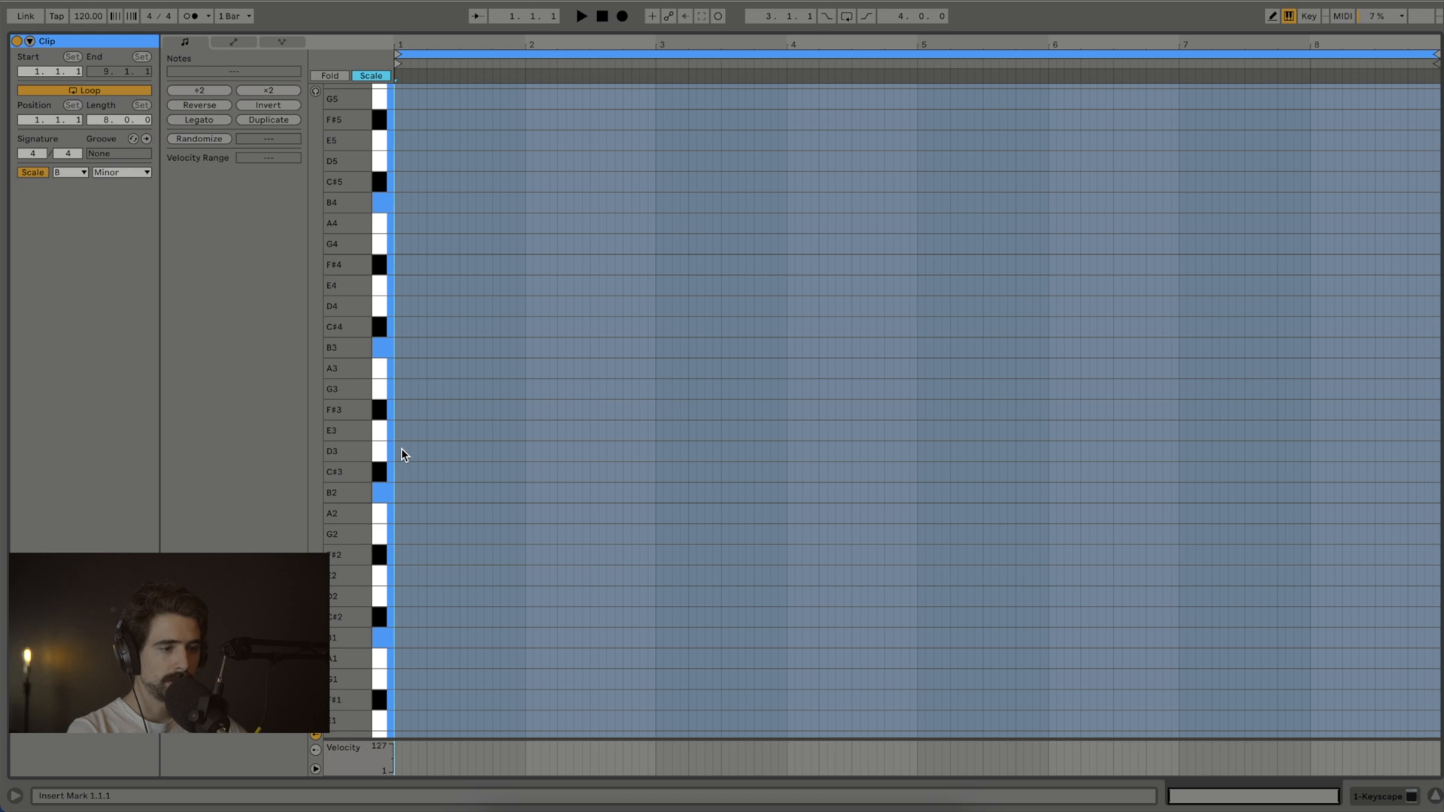
# Step: Build a triad from G3, B3 and D4 notes, each filling the whole first bar
pyautogui.doubleClick(397, 388)
pyautogui.moveTo(398, 389); pyautogui.dragTo(522, 390)
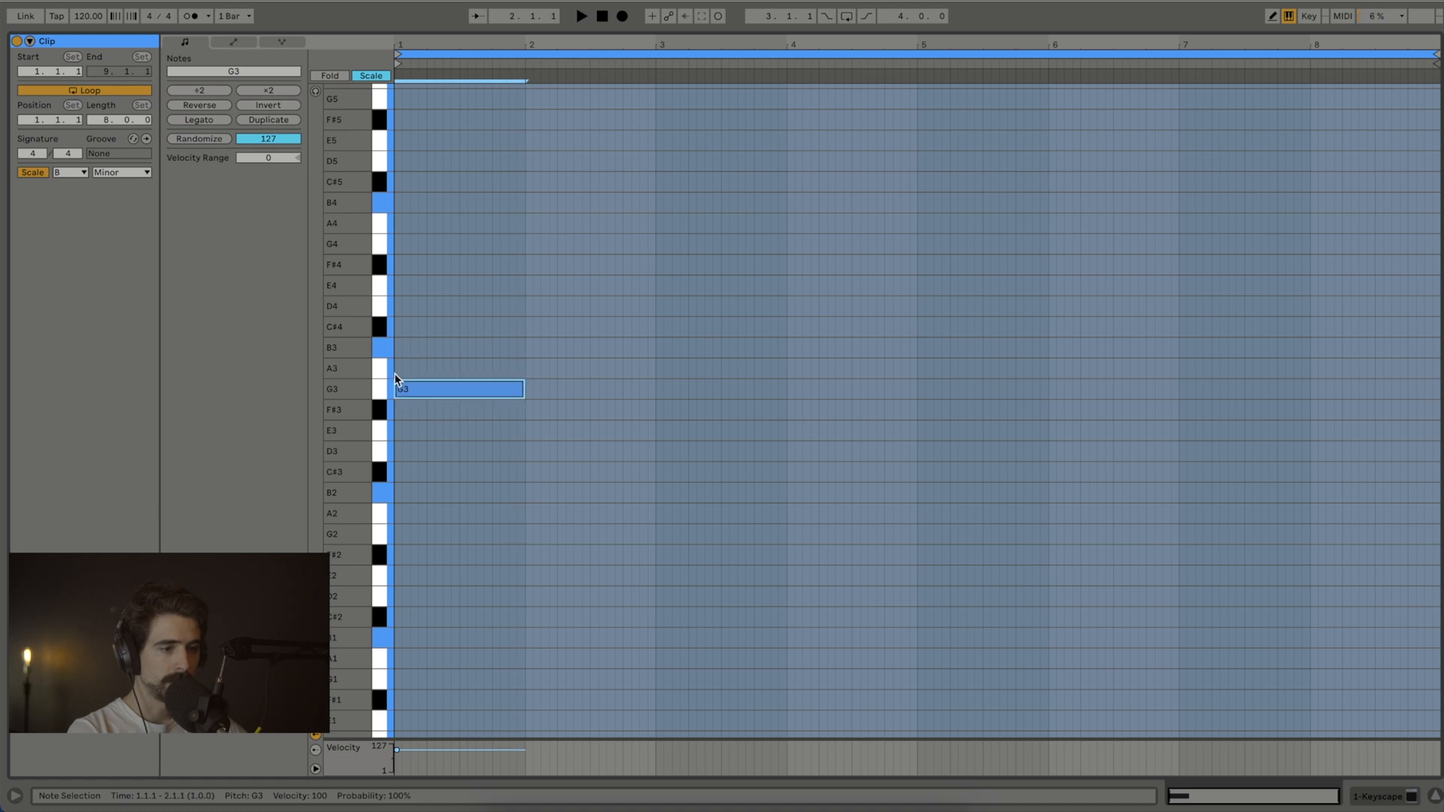
pyautogui.click(399, 350)
pyautogui.doubleClick(399, 347)
pyautogui.moveTo(414, 348); pyautogui.dragTo(516, 348)
pyautogui.doubleClick(400, 305)
pyautogui.moveTo(418, 306); pyautogui.dragTo(525, 306)
# Step: Select the three chord notes and play back the first bar
pyautogui.hotkey('ctrl', 'a')
pyautogui.press('space')
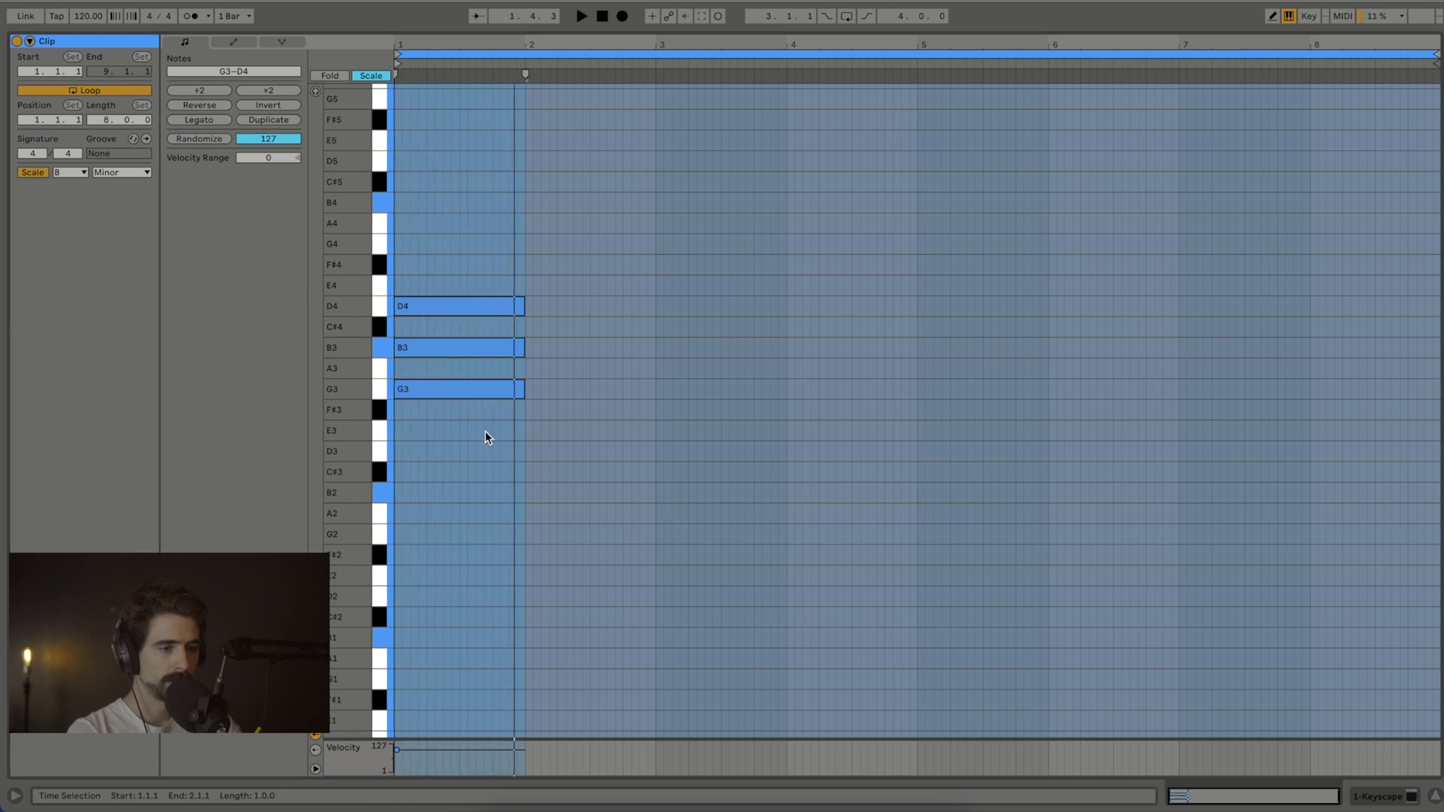
pyautogui.press('space')
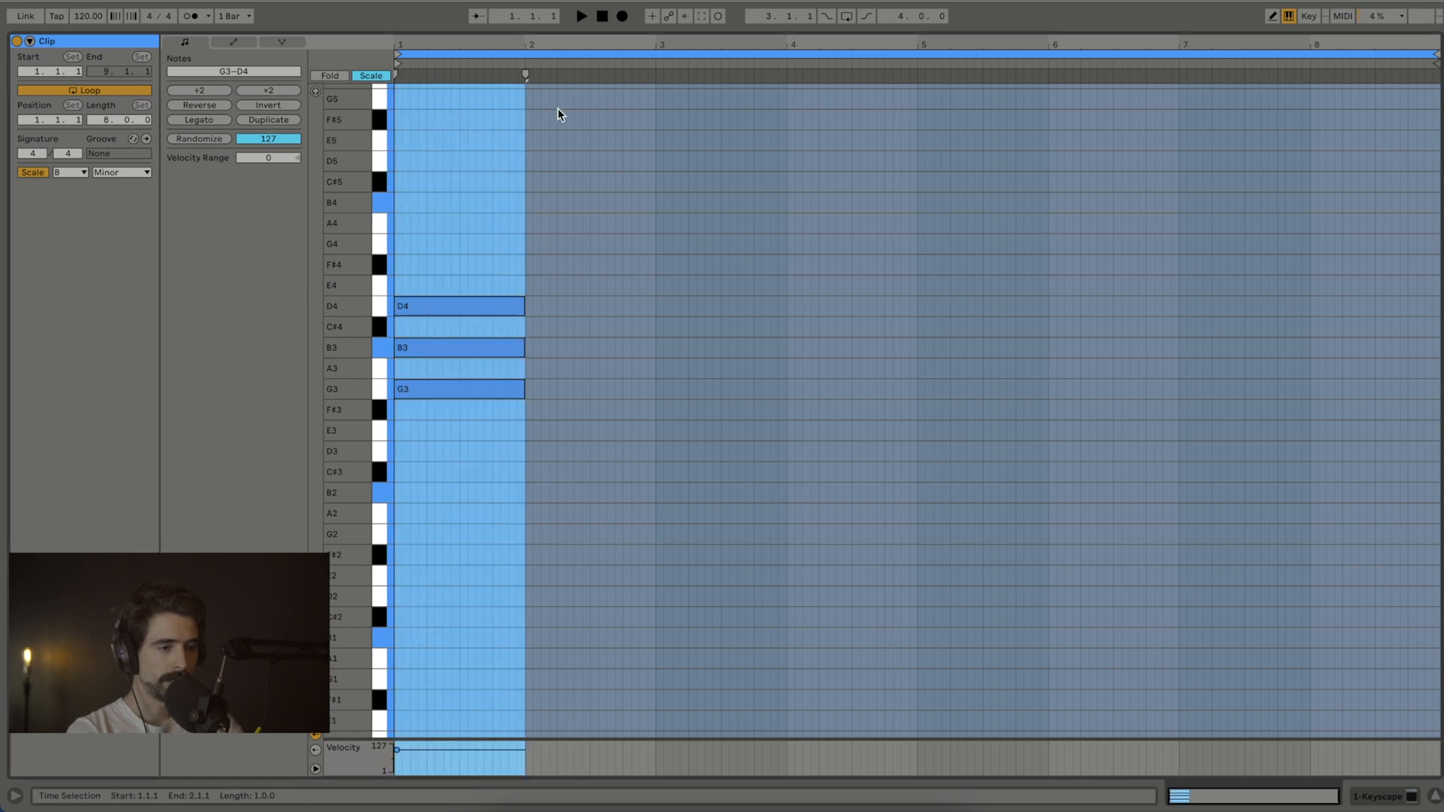
# Step: Add an F#4 note filling the first bar above the triad and audition the chord
pyautogui.click(398, 274)
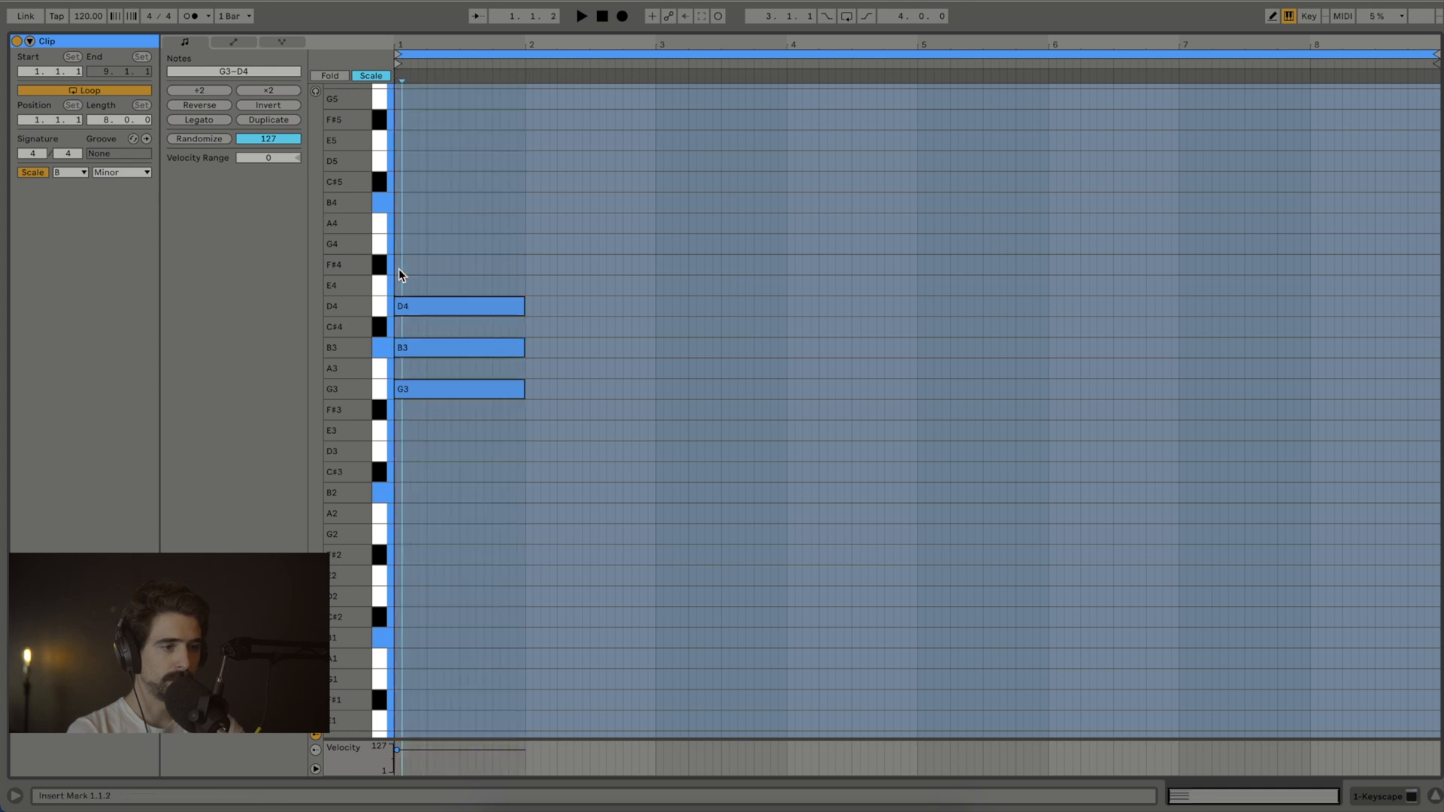
pyautogui.moveTo(408, 274); pyautogui.dragTo(523, 276)
pyautogui.press('space')
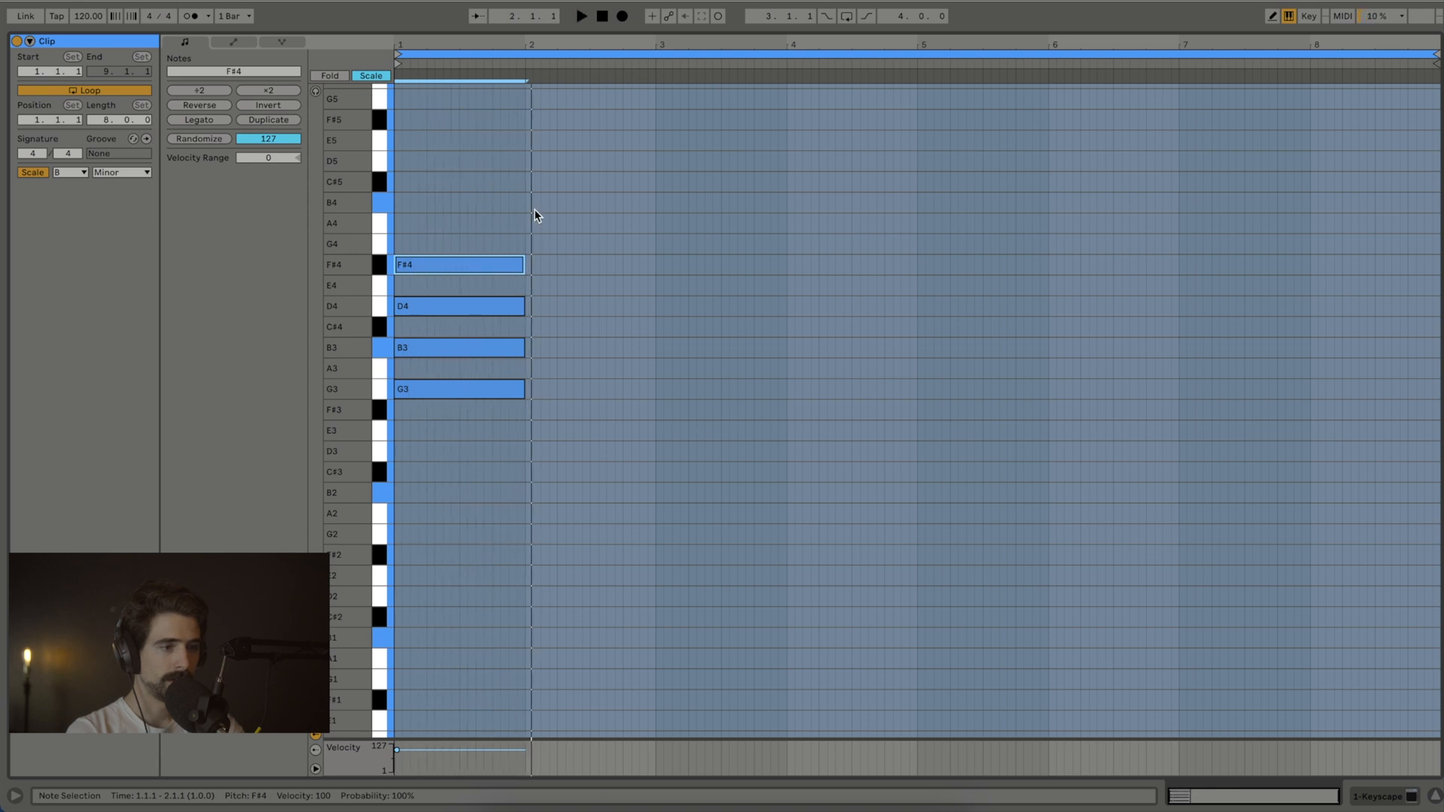
# Step: Add an A4 note filling the first bar above F#4 and audition the extended chord
pyautogui.doubleClick(397, 223)
pyautogui.moveTo(426, 223); pyautogui.dragTo(521, 221)
pyautogui.press('space')
pyautogui.press('space')
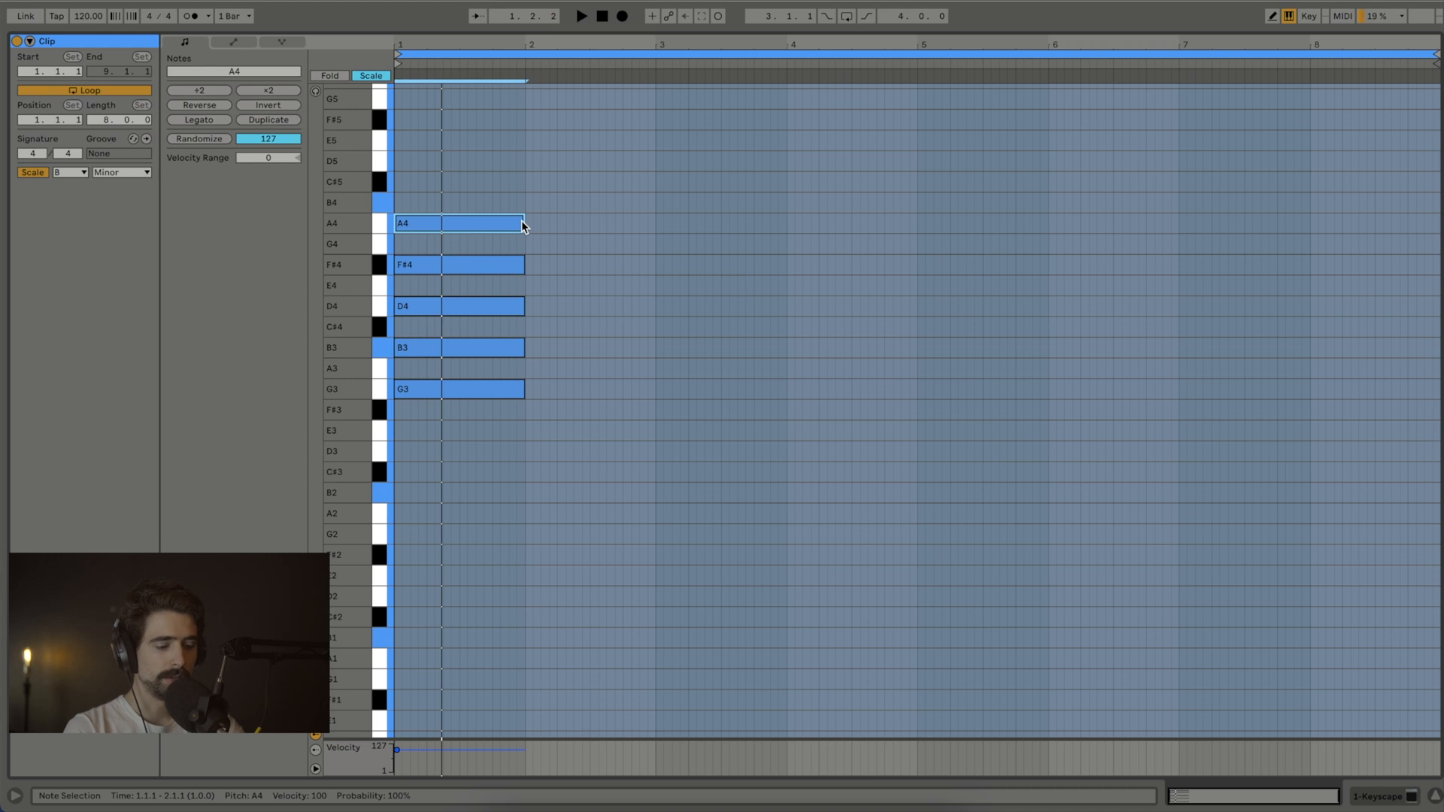
# Step: Transpose the A4 note down one octave to A3 and audition the chord
pyautogui.hotkey('shift', 'Down')
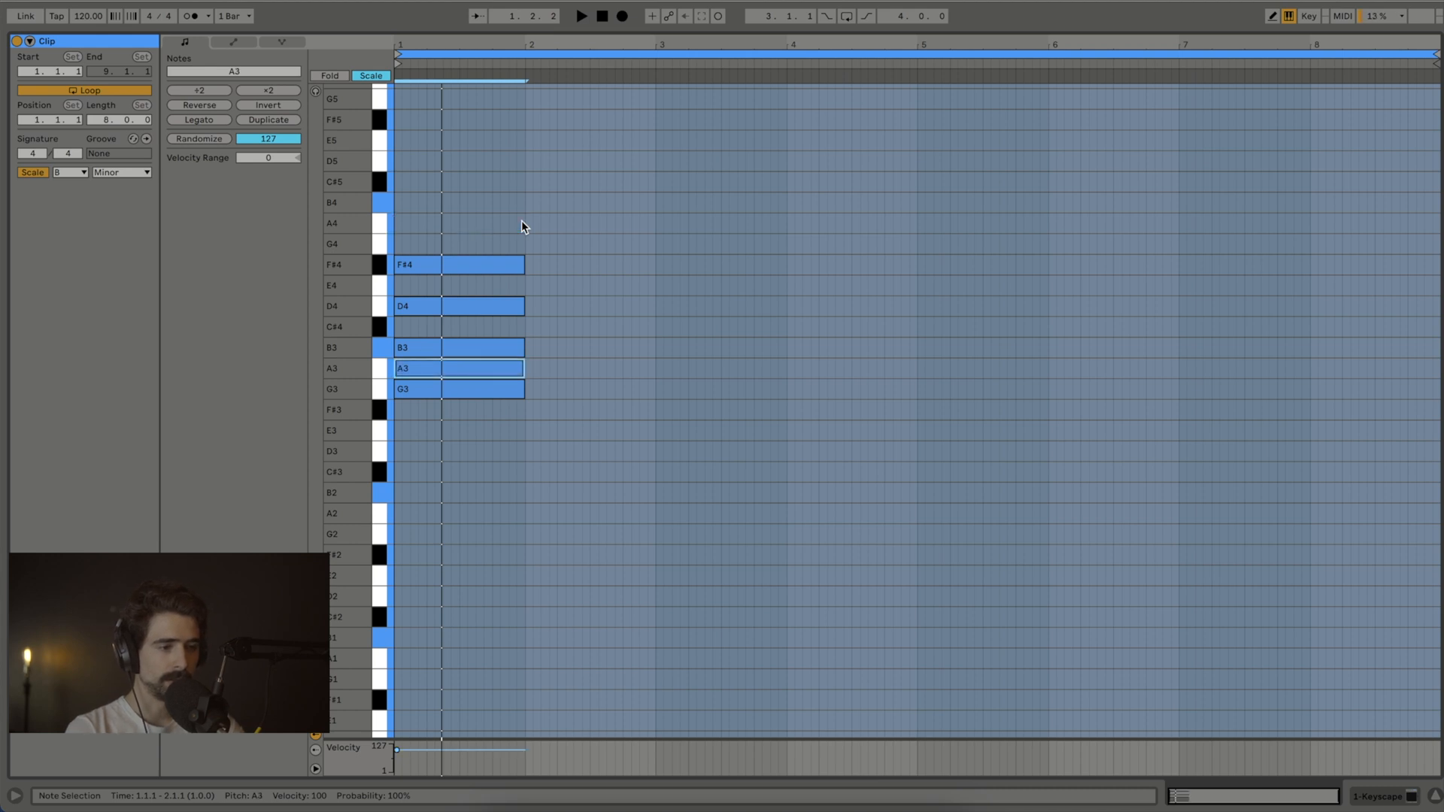
pyautogui.click(452, 390)
pyautogui.press('space')
pyautogui.press('space')
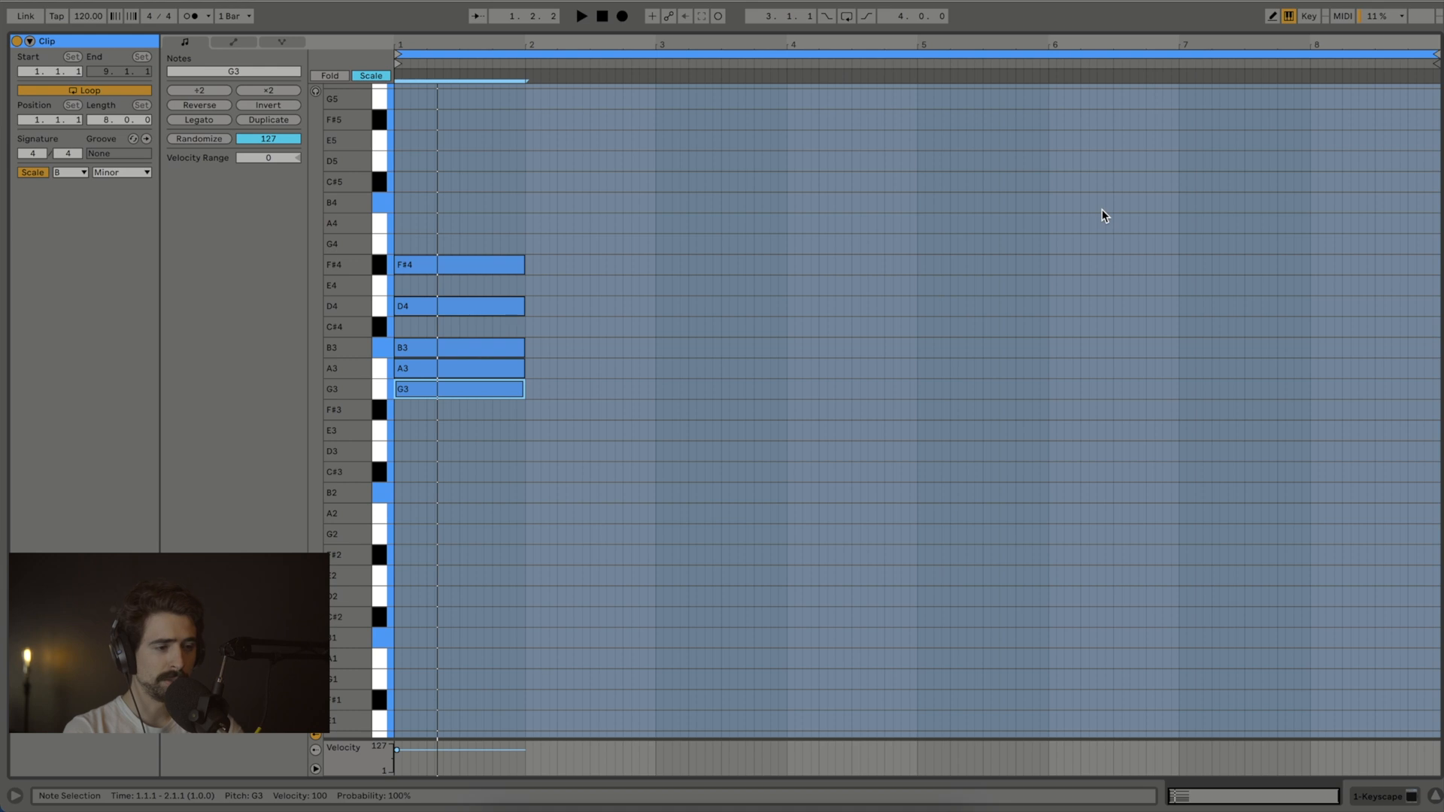
# Step: Transpose the G3 root note down two octaves to G1, auditioning the chord after each octave
pyautogui.hotkey('shift', 'Down')
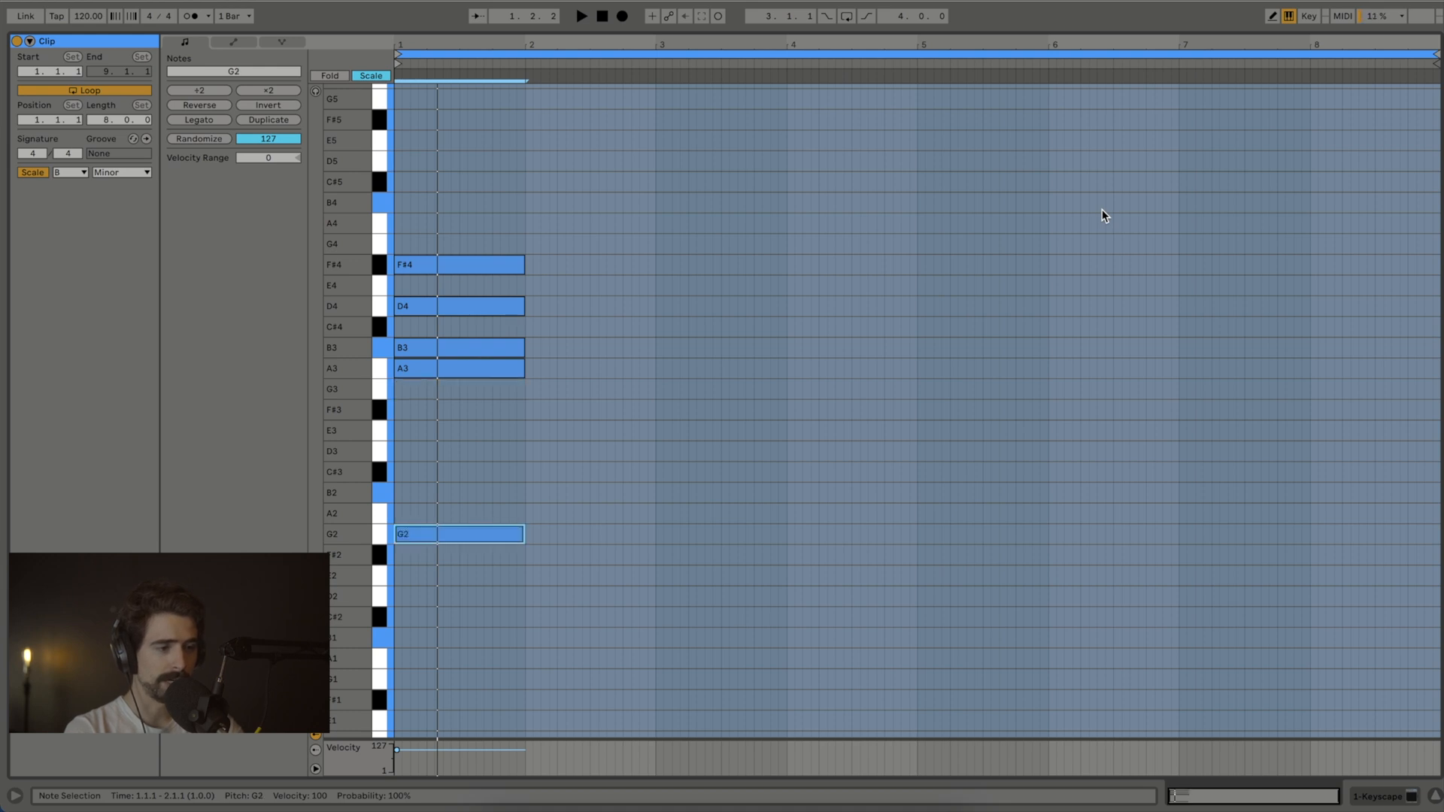
pyautogui.press('space')
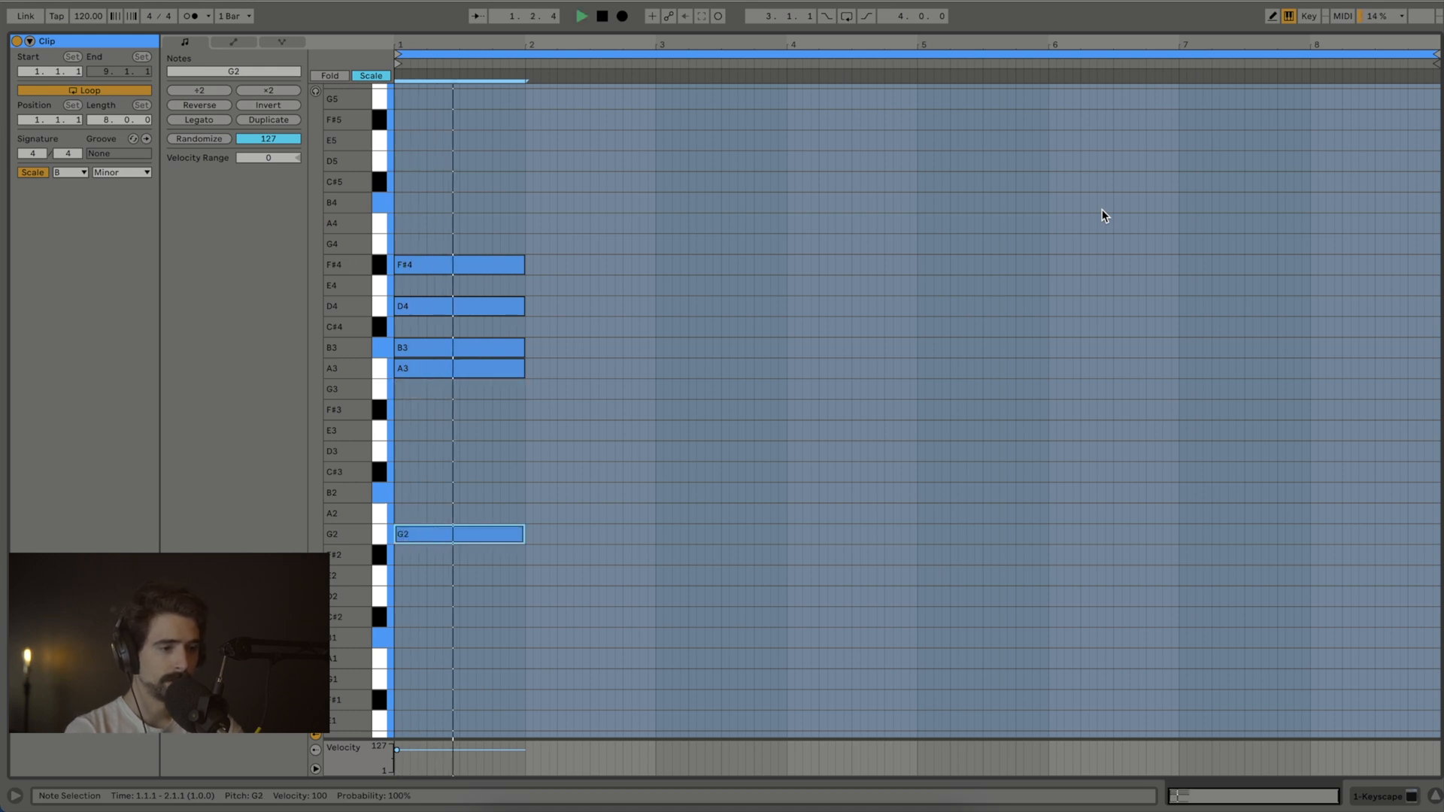
pyautogui.press('space')
pyautogui.hotkey('shift', 'Down')
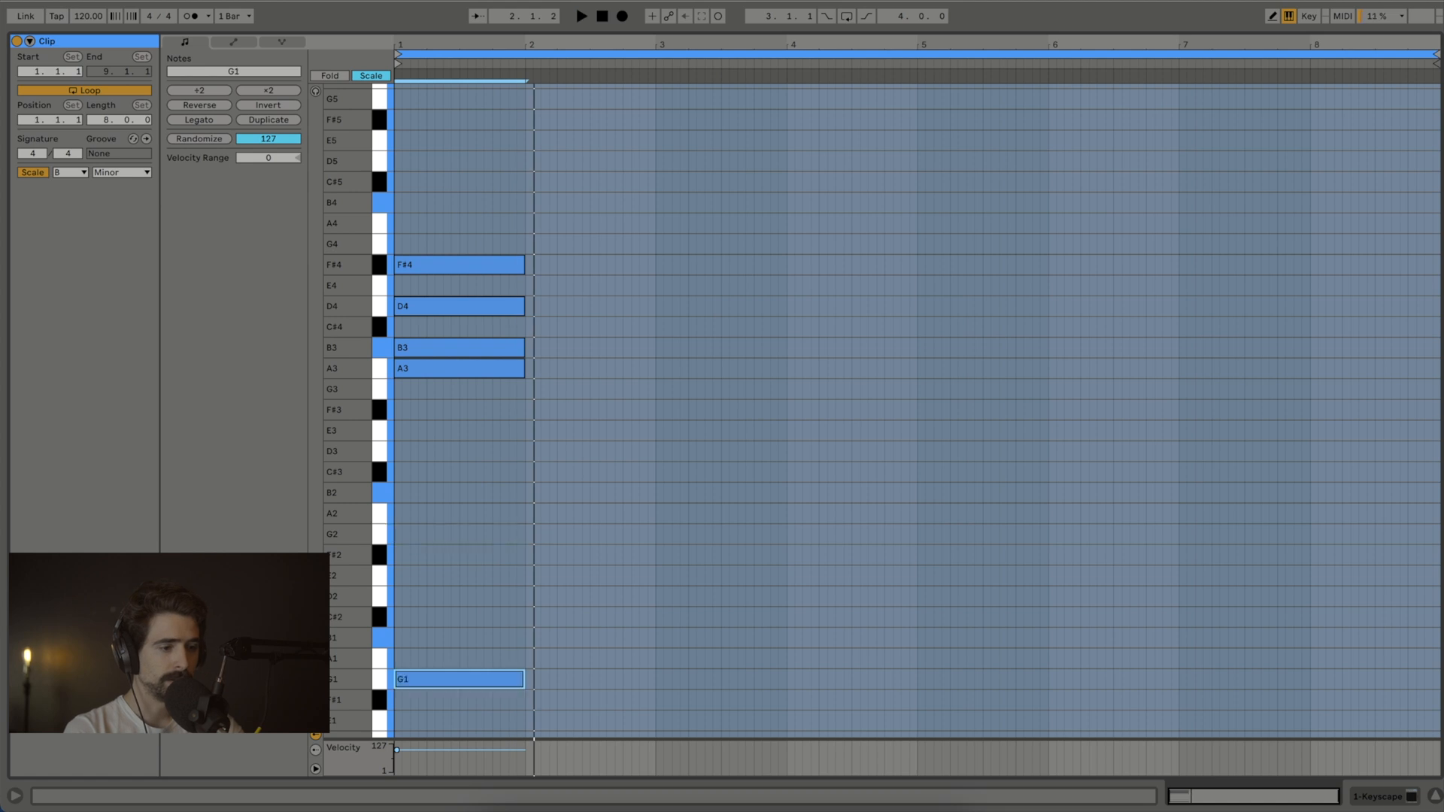
pyautogui.press('space')
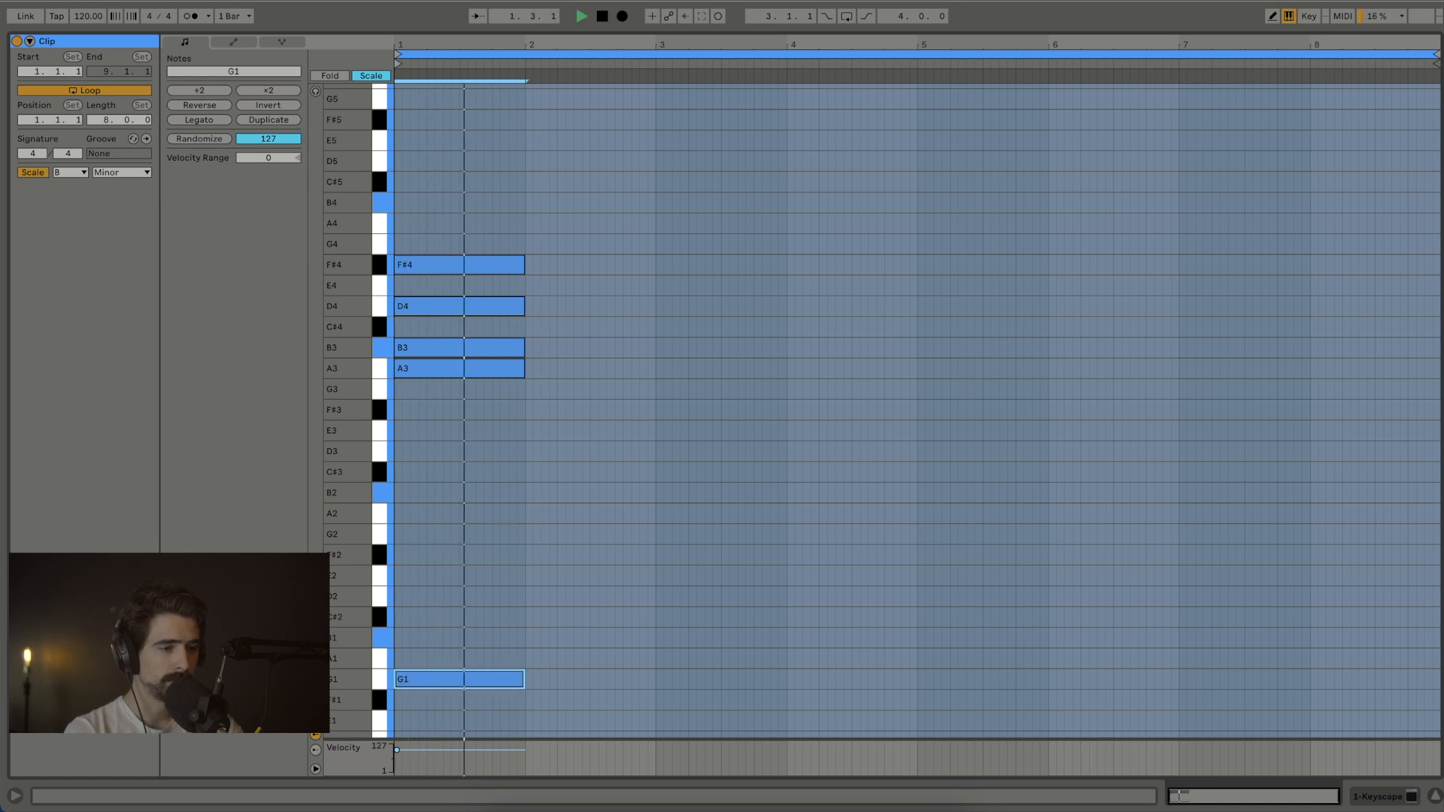
pyautogui.press('space')
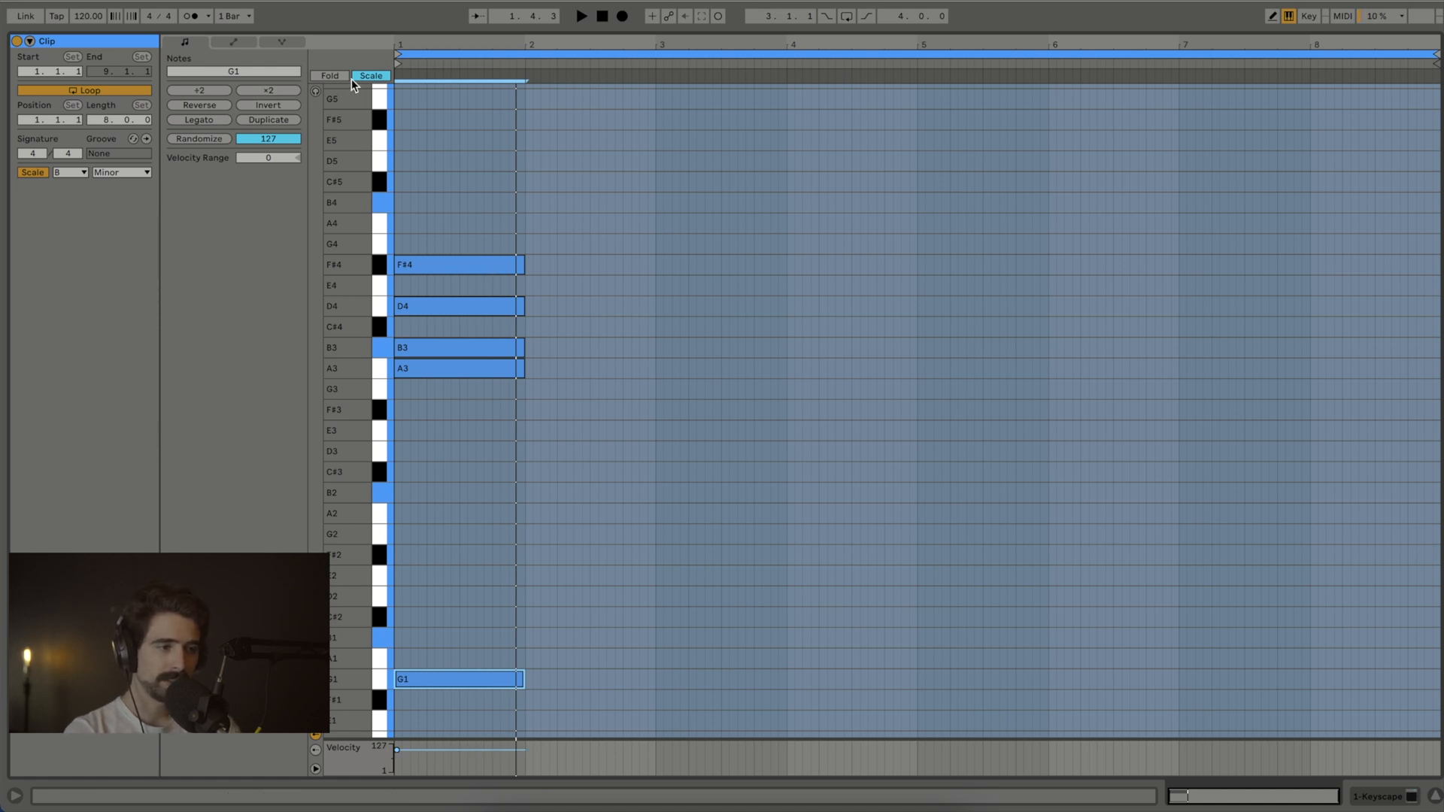
# Step: Enable note preview in the MIDI editor and delete the F#4 note from the chord
pyautogui.click(315, 91)
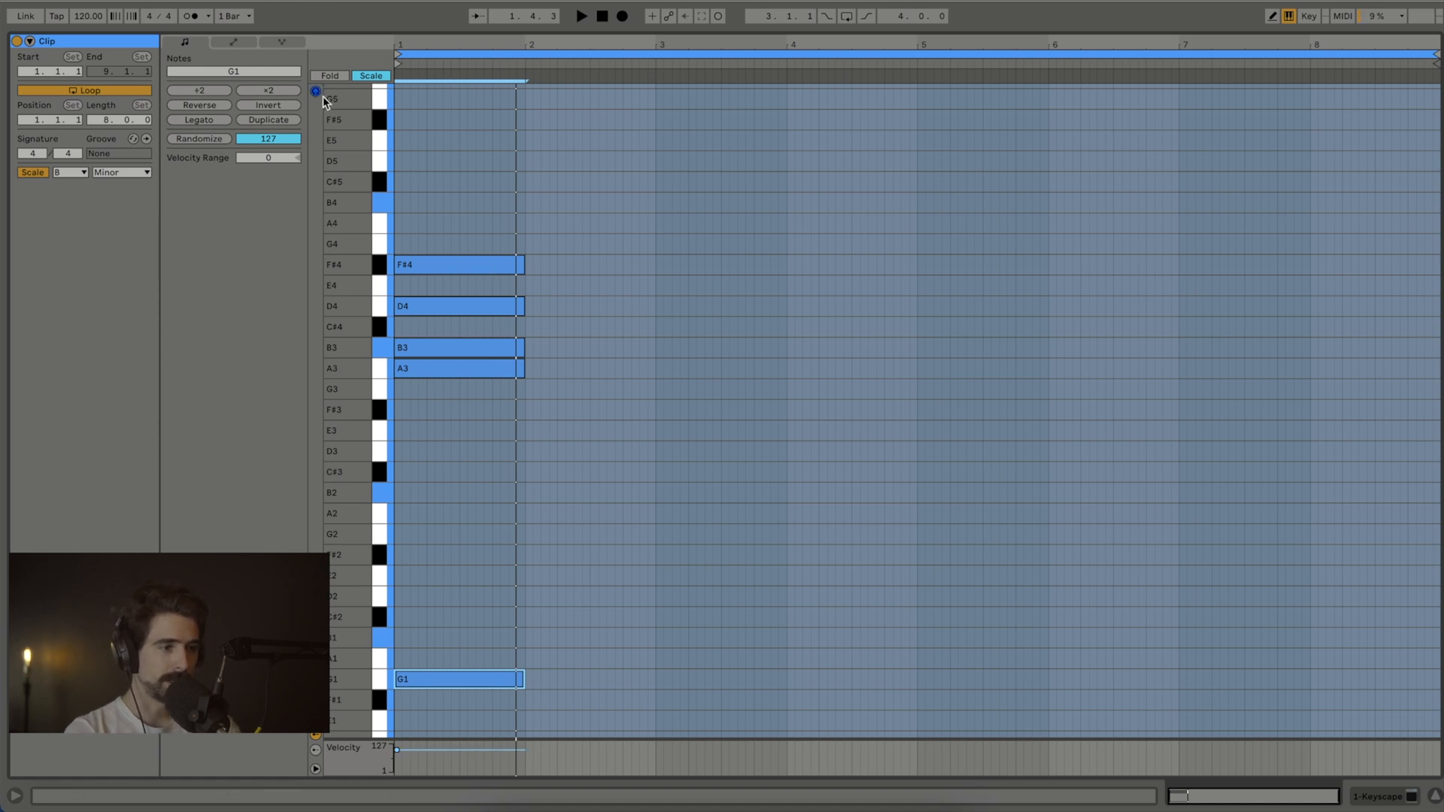
pyautogui.click(412, 264)
pyautogui.moveTo(412, 264)
pyautogui.mouseDown()
pyautogui.moveTo(412, 284)
pyautogui.moveTo(430, 274)
pyautogui.mouseUp()
pyautogui.press('Delete')
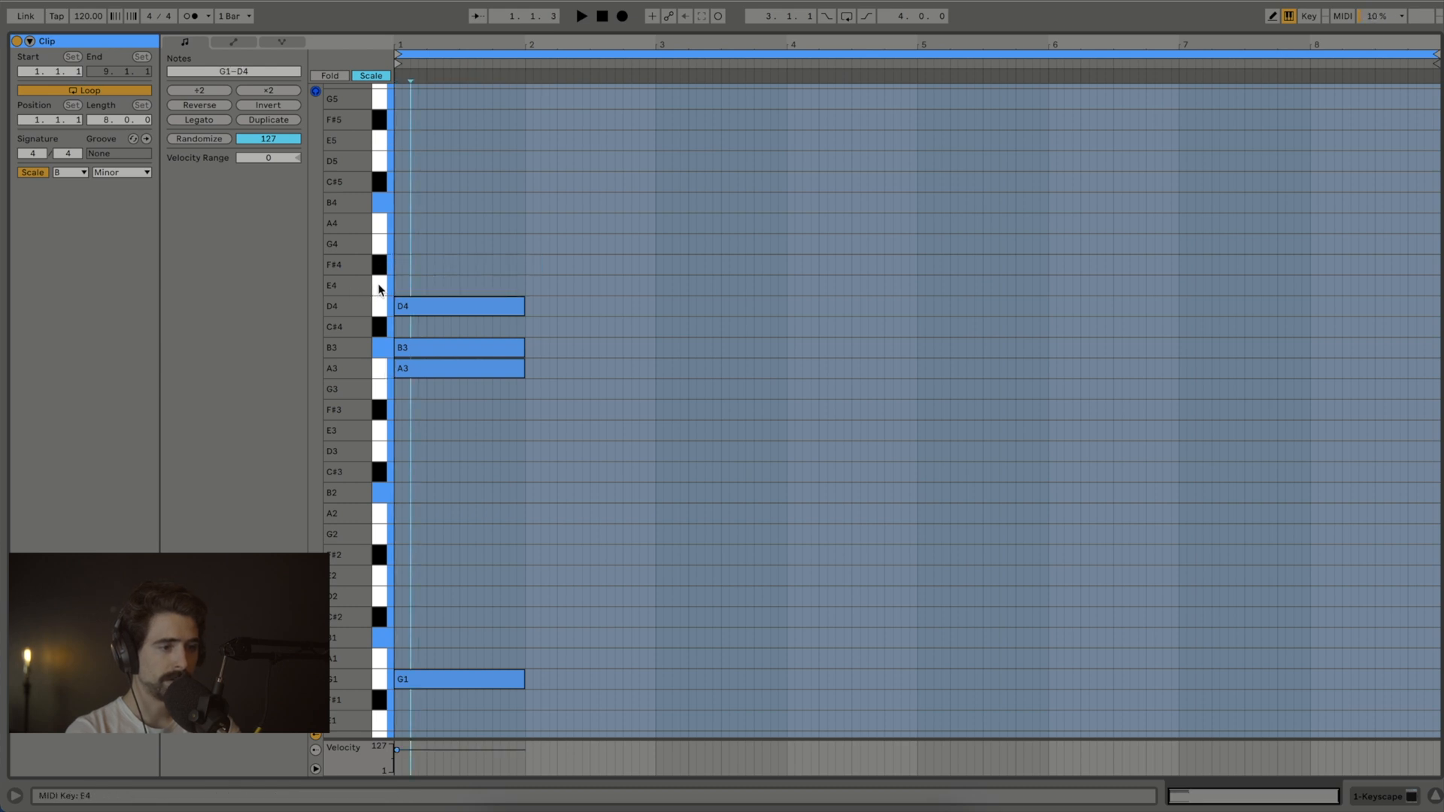
# Step: Add an E4 note filling the first bar above D4 and audition the chord
pyautogui.click(397, 287)
pyautogui.click(379, 285)
pyautogui.doubleClick(398, 285)
pyautogui.moveTo(398, 285); pyautogui.dragTo(526, 273)
pyautogui.press('space')
pyautogui.press('space')
# Step: Move the A3 note down one scale step to G3 and audition the chord
pyautogui.click(468, 372)
pyautogui.press('Down')
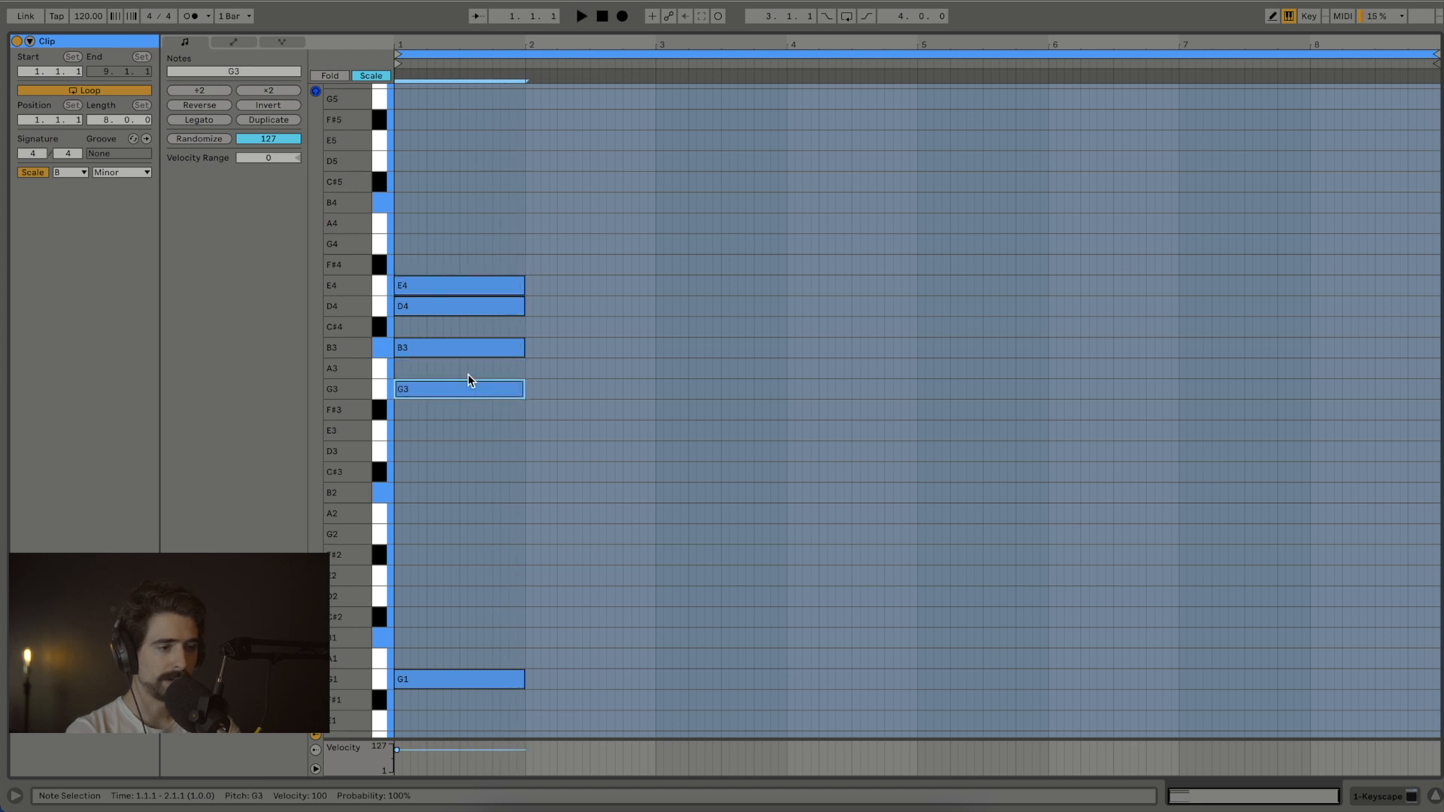
pyautogui.press('space')
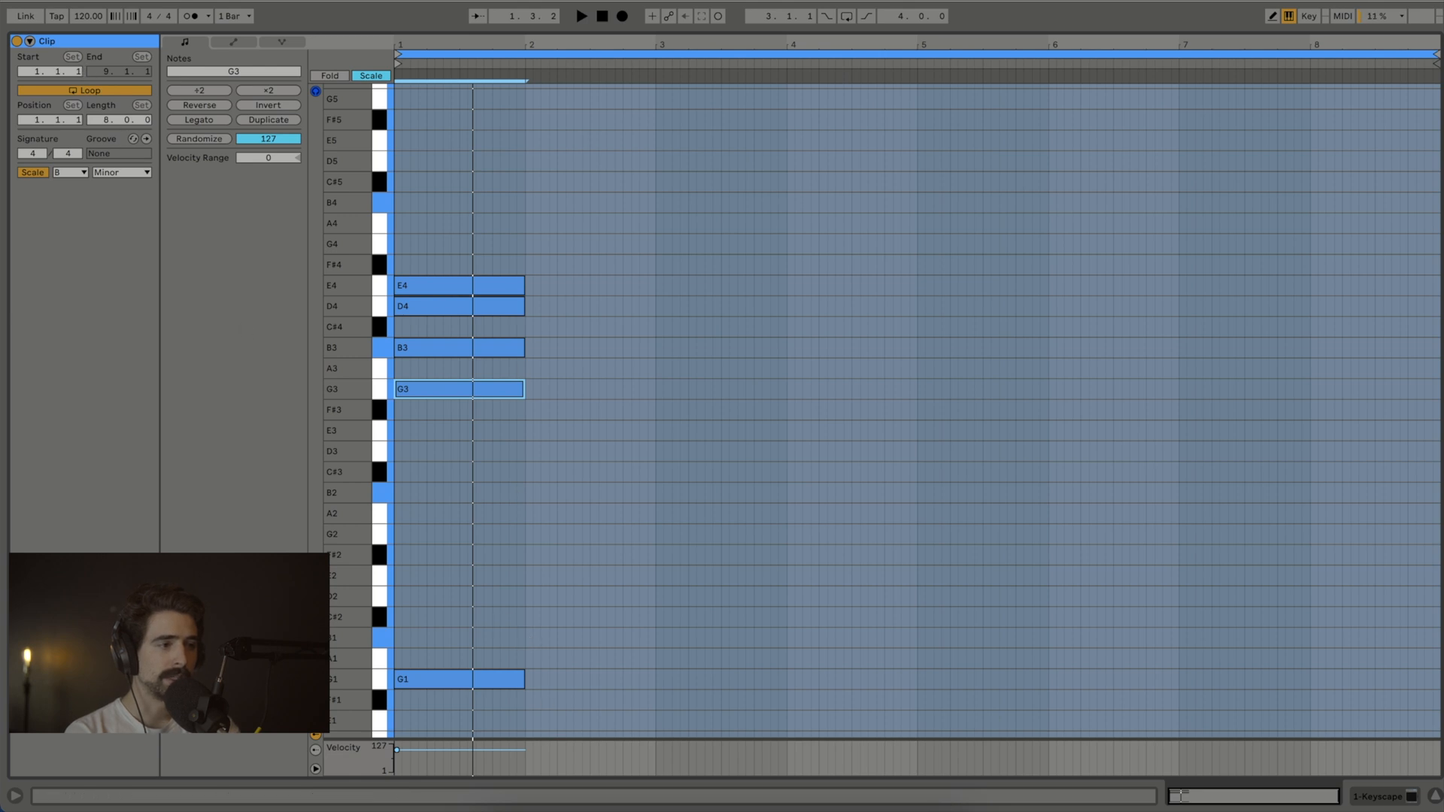
# Step: Set the project tempo to 160 BPM
pyautogui.click(76, 18)
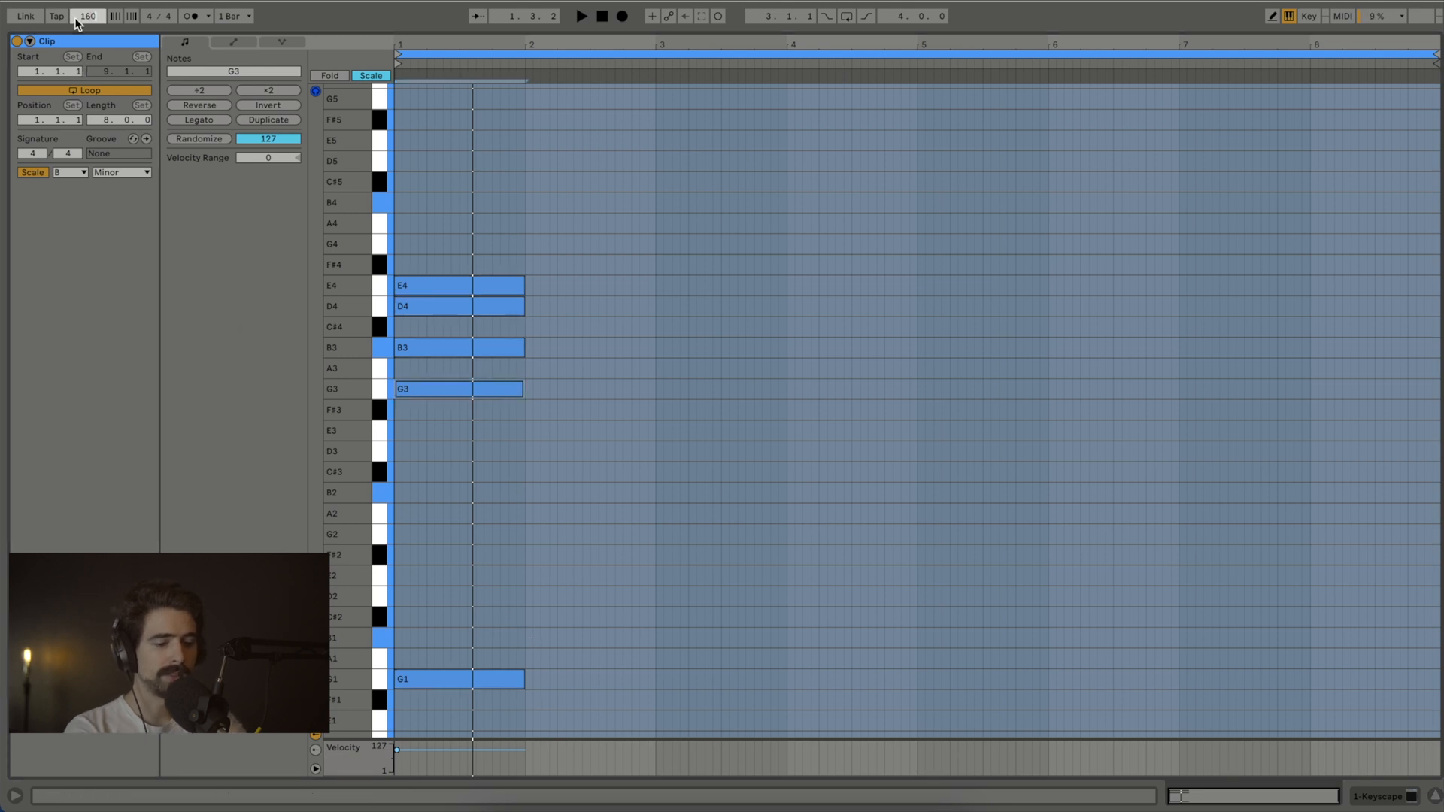
pyautogui.write('160')
pyautogui.press('Return')
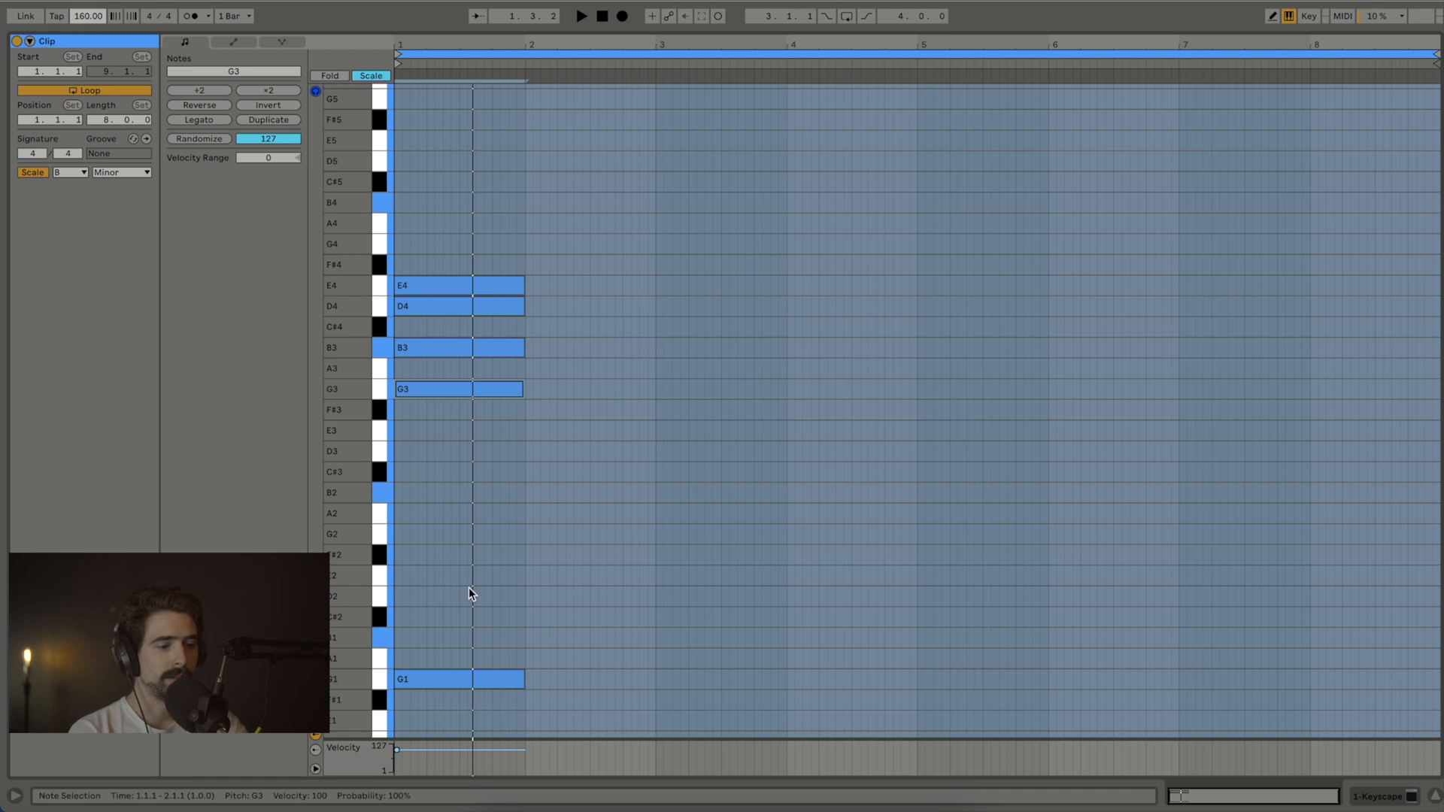
# Step: Build a B-rooted seventh chord filling bar 2 with the notes B1, B3, D4, F#4 and A4
pyautogui.moveTo(528, 638); pyautogui.dragTo(654, 638)
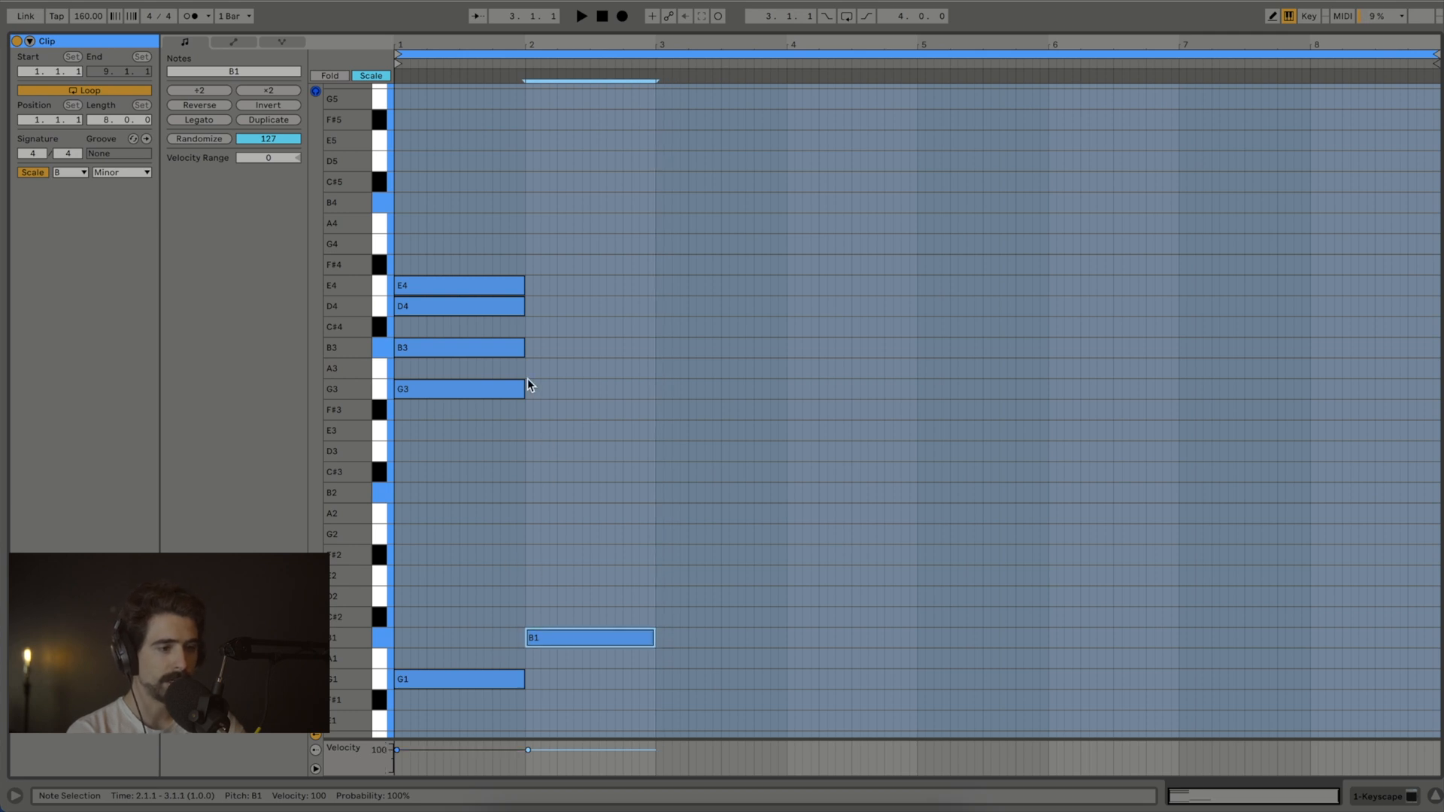
pyautogui.doubleClick(529, 348)
pyautogui.moveTo(530, 349); pyautogui.dragTo(654, 349)
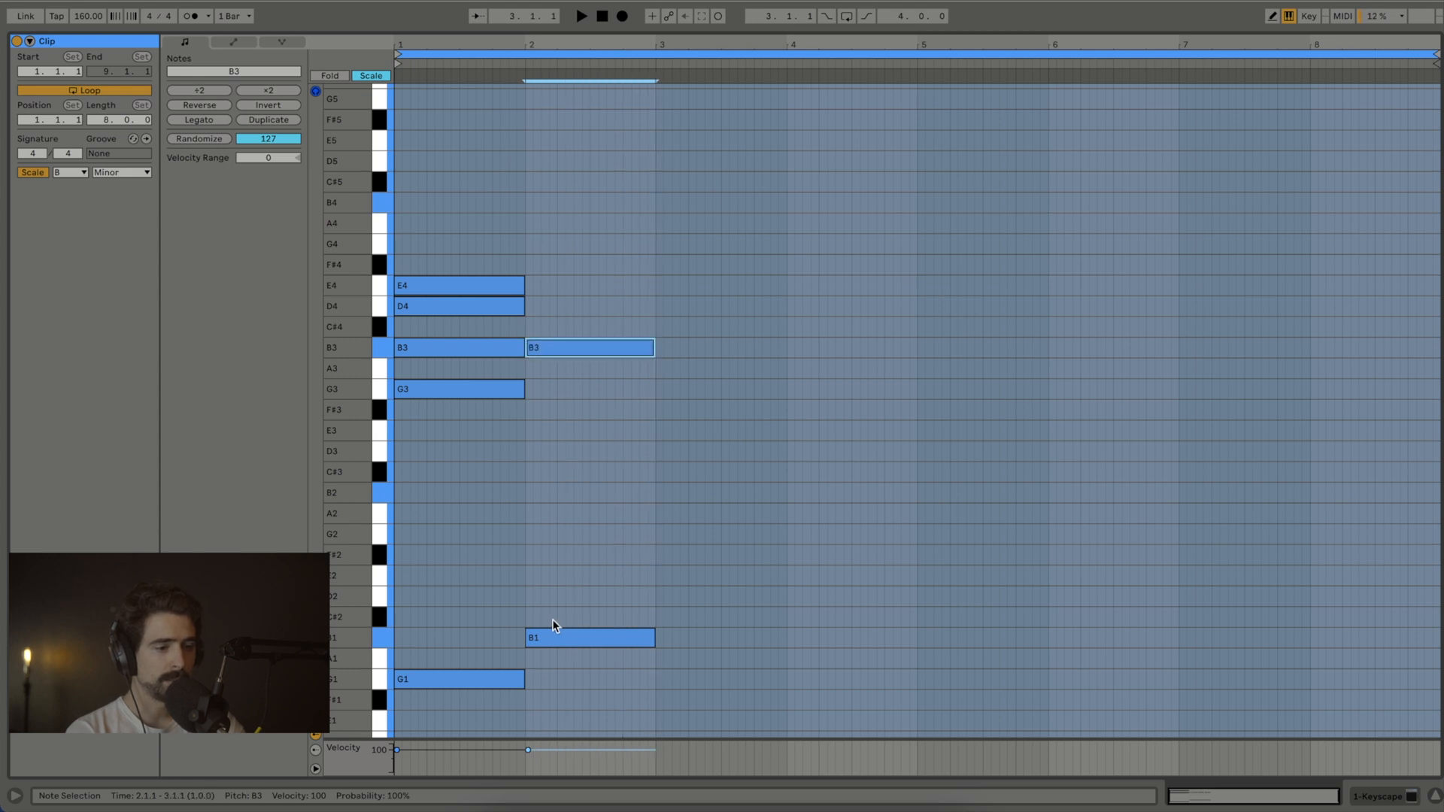
pyautogui.doubleClick(529, 306)
pyautogui.moveTo(529, 306); pyautogui.dragTo(651, 306)
pyautogui.doubleClick(529, 265)
pyautogui.moveTo(530, 265); pyautogui.dragTo(653, 264)
pyautogui.doubleClick(529, 223)
pyautogui.moveTo(529, 223); pyautogui.dragTo(653, 224)
# Step: Lower the A4 note of the bar 2 chord by an octave to A3 and audition both chords
pyautogui.moveTo(594, 594); pyautogui.dragTo(702, 81)
pyautogui.click(699, 238)
pyautogui.moveTo(700, 237); pyautogui.dragTo(454, 123)
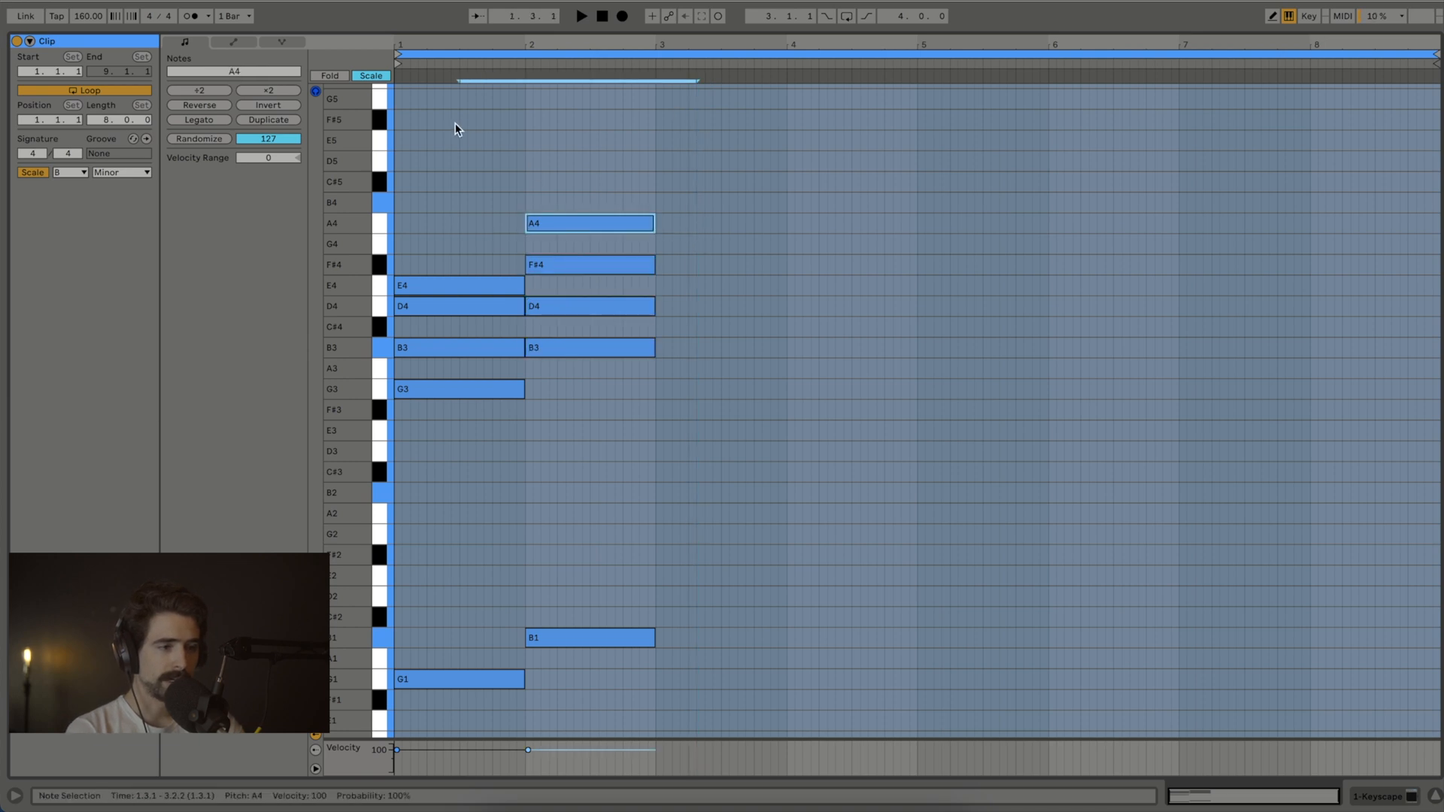
pyautogui.hotkey('shift', 'Down')
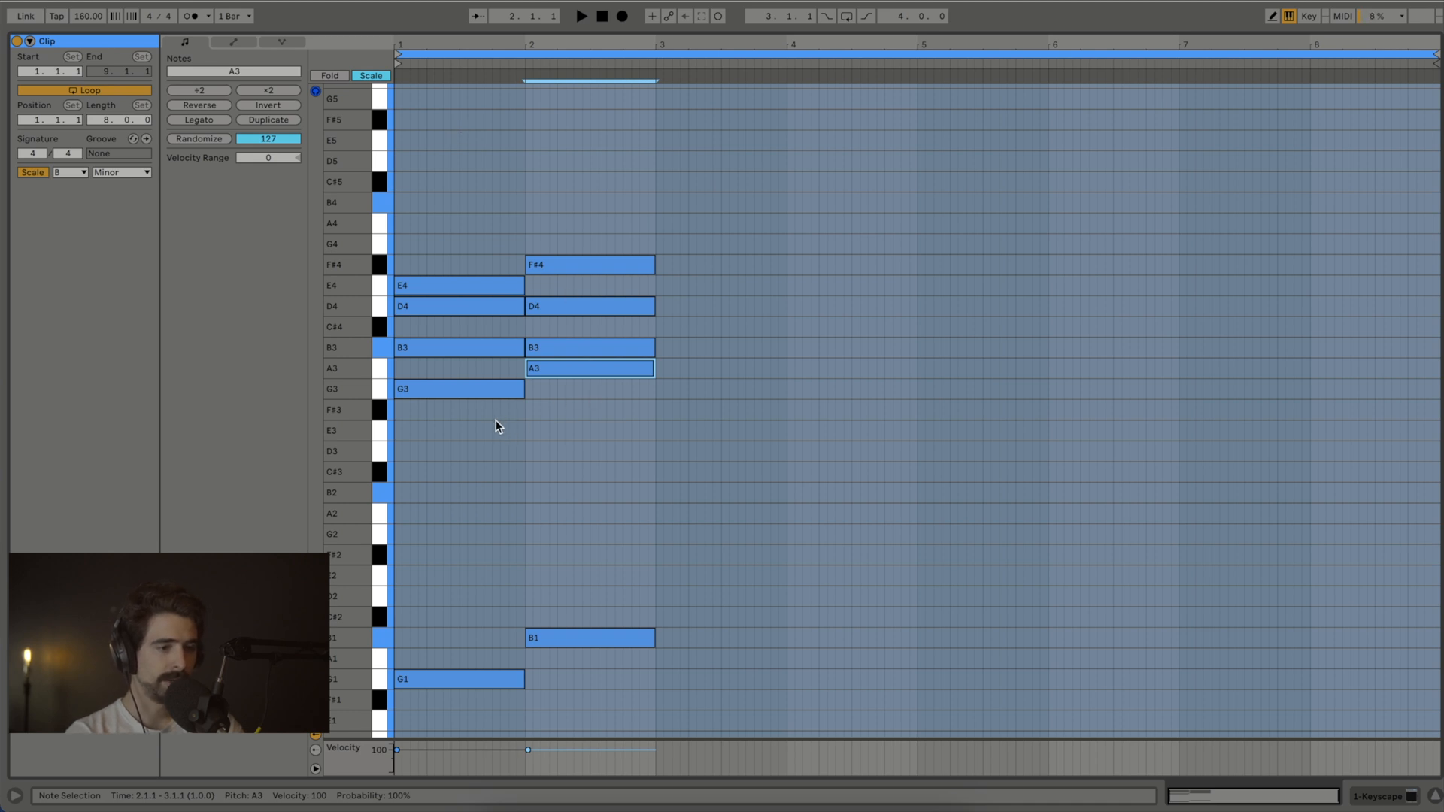
pyautogui.moveTo(495, 419); pyautogui.dragTo(422, 206)
pyautogui.click(625, 385)
pyautogui.moveTo(624, 394); pyautogui.dragTo(585, 122)
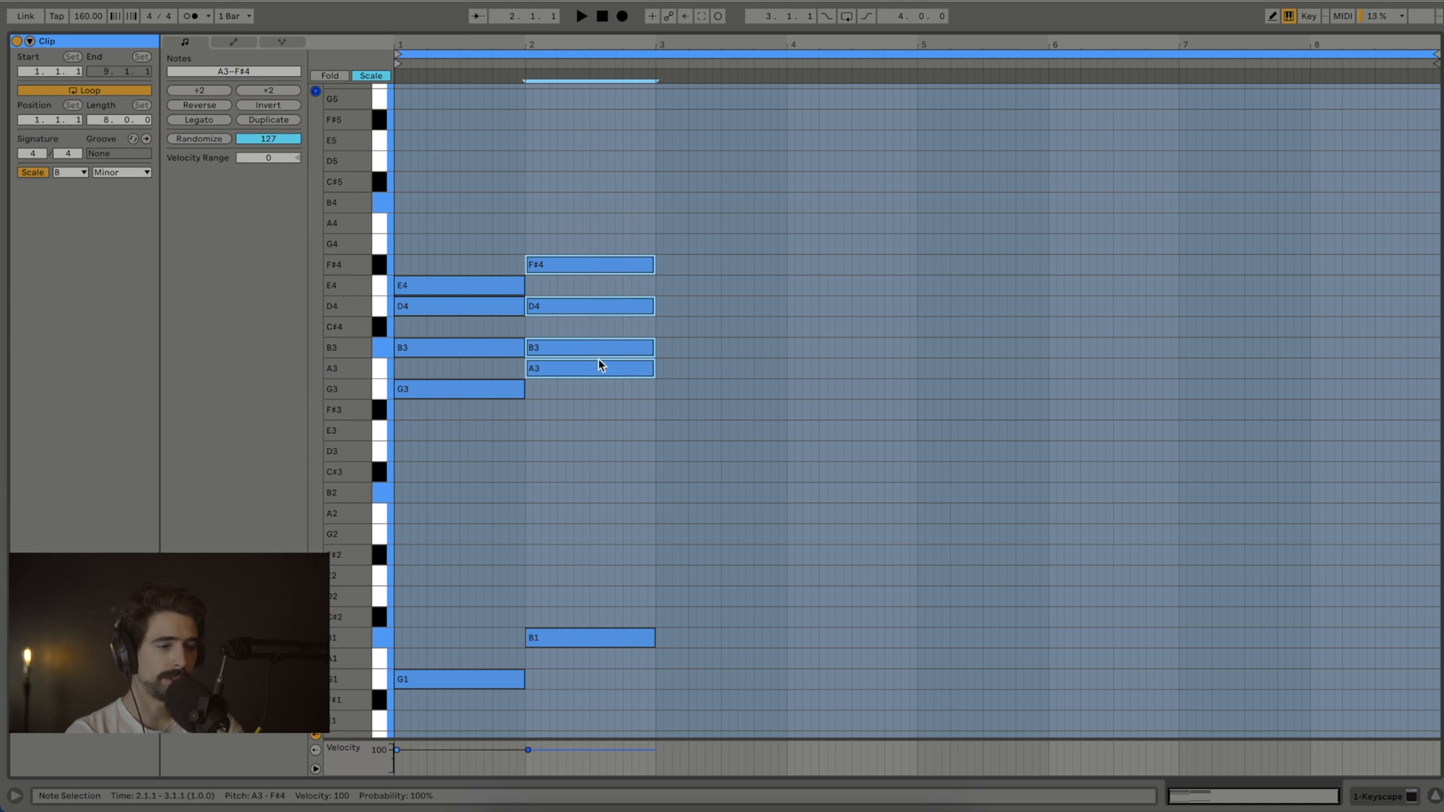
pyautogui.press('space')
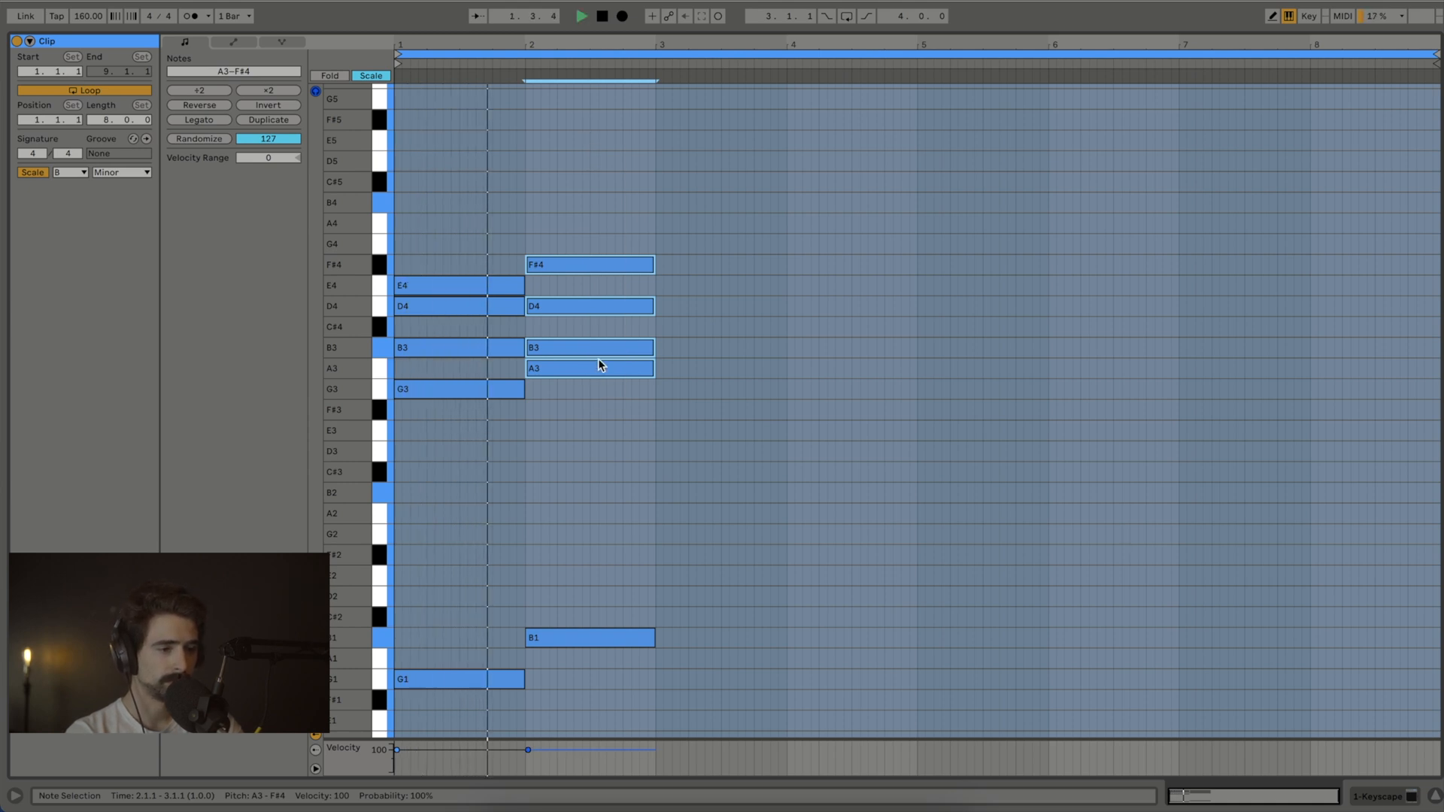
pyautogui.press('space')
# Step: Shorten the first chord to end at 1.4, extend the second chord's start back to meet it, and audition the change
pyautogui.click(510, 448)
pyautogui.moveTo(510, 448); pyautogui.dragTo(492, 284)
pyautogui.click(507, 698)
pyautogui.click(529, 690)
pyautogui.moveTo(525, 679); pyautogui.dragTo(492, 680)
pyautogui.click(598, 679)
pyautogui.moveTo(591, 655); pyautogui.dragTo(493, 262)
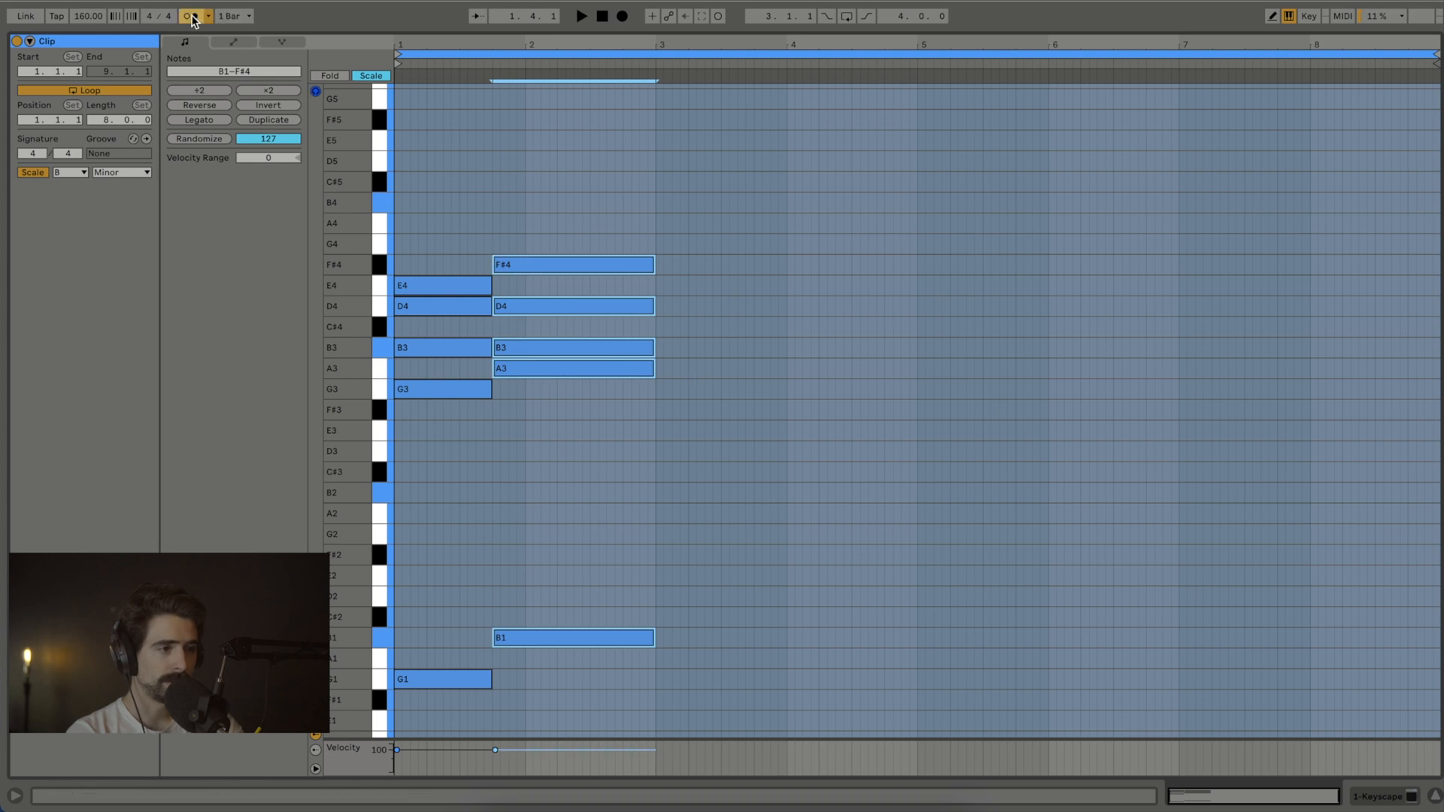
pyautogui.press('space')
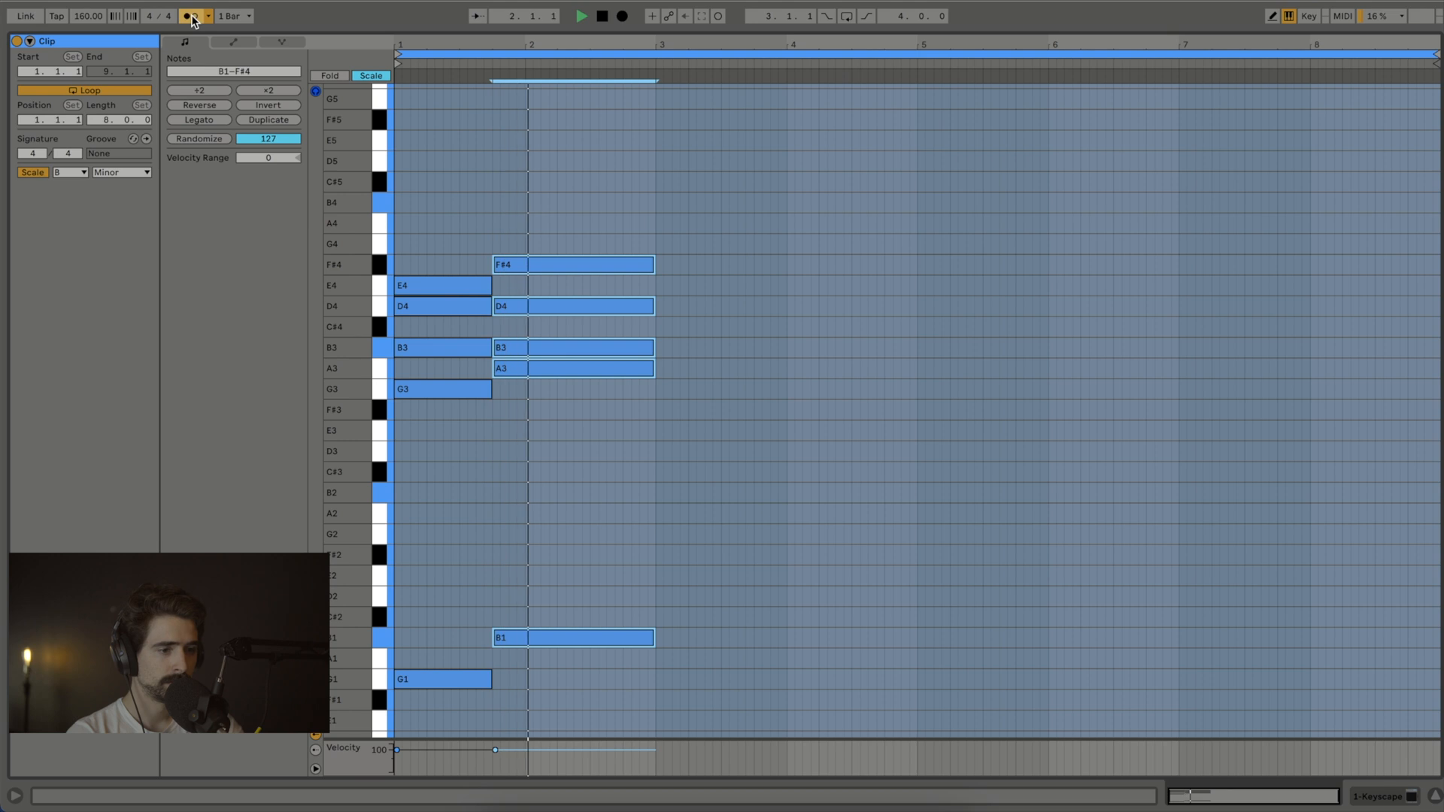
pyautogui.click(191, 16)
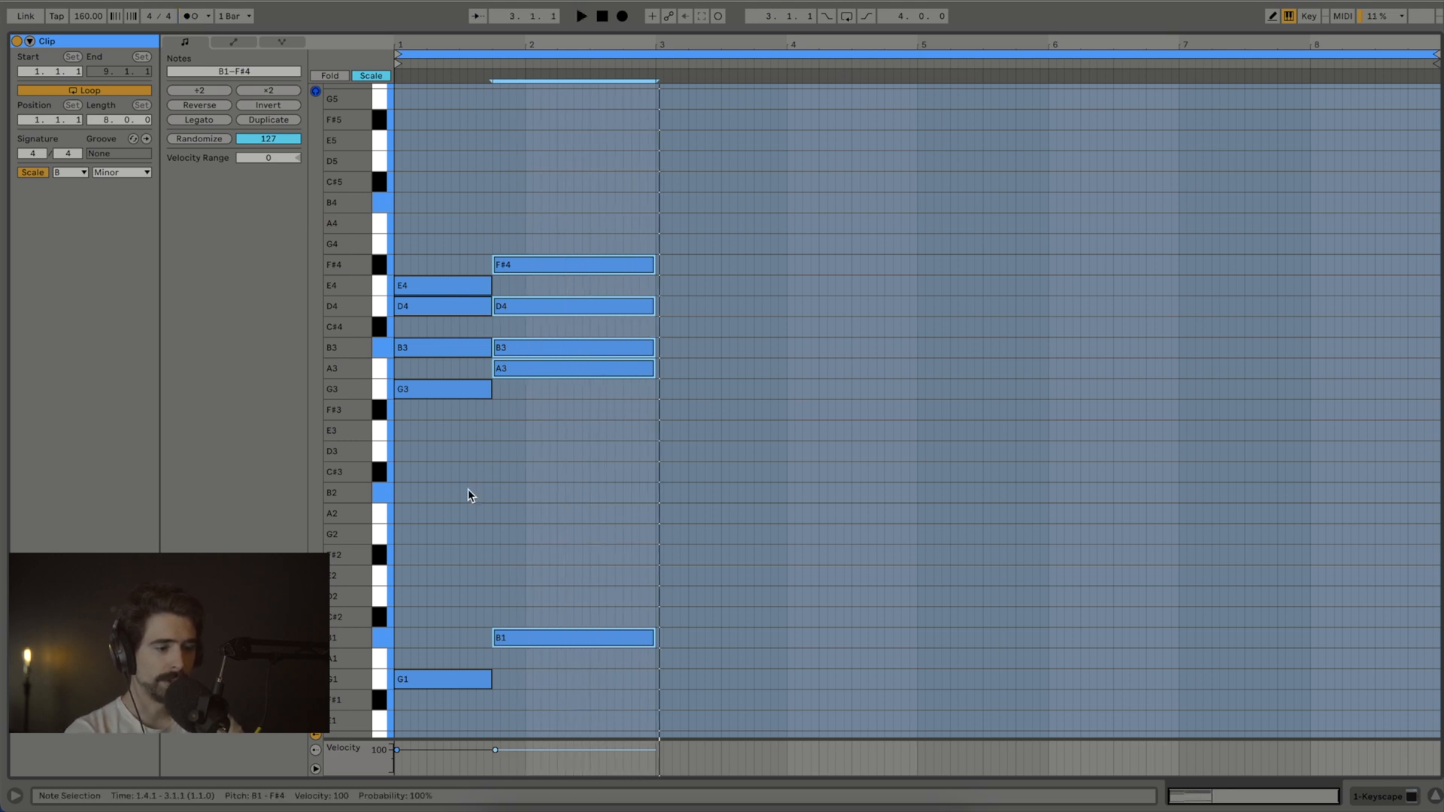
# Step: Build an E-rooted seventh chord filling bar 3 with the notes E1, E3, G3, B3 and D4
pyautogui.scroll(-3, 632, 702)
pyautogui.click(381, 651)
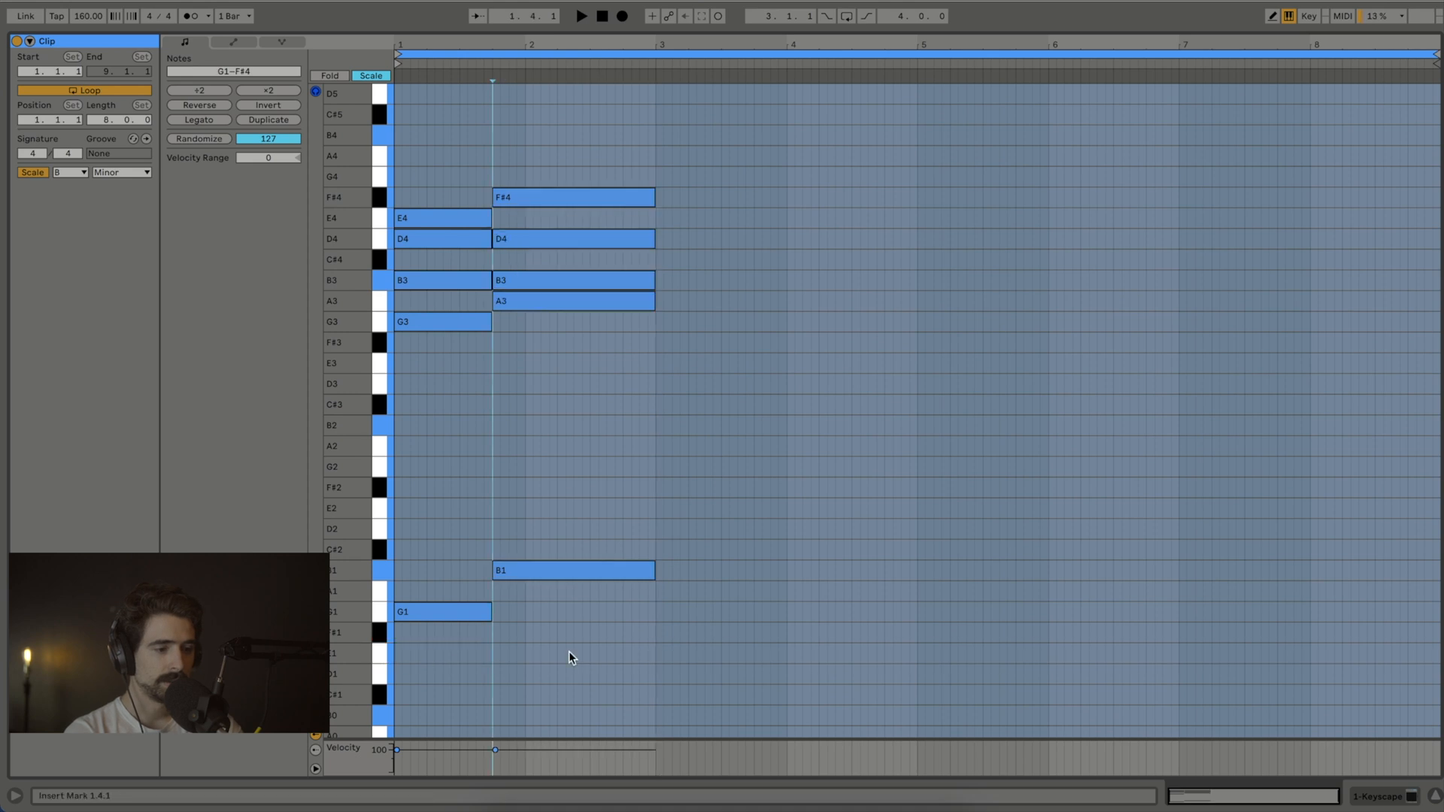
pyautogui.doubleClick(659, 654)
pyautogui.moveTo(658, 654); pyautogui.dragTo(784, 659)
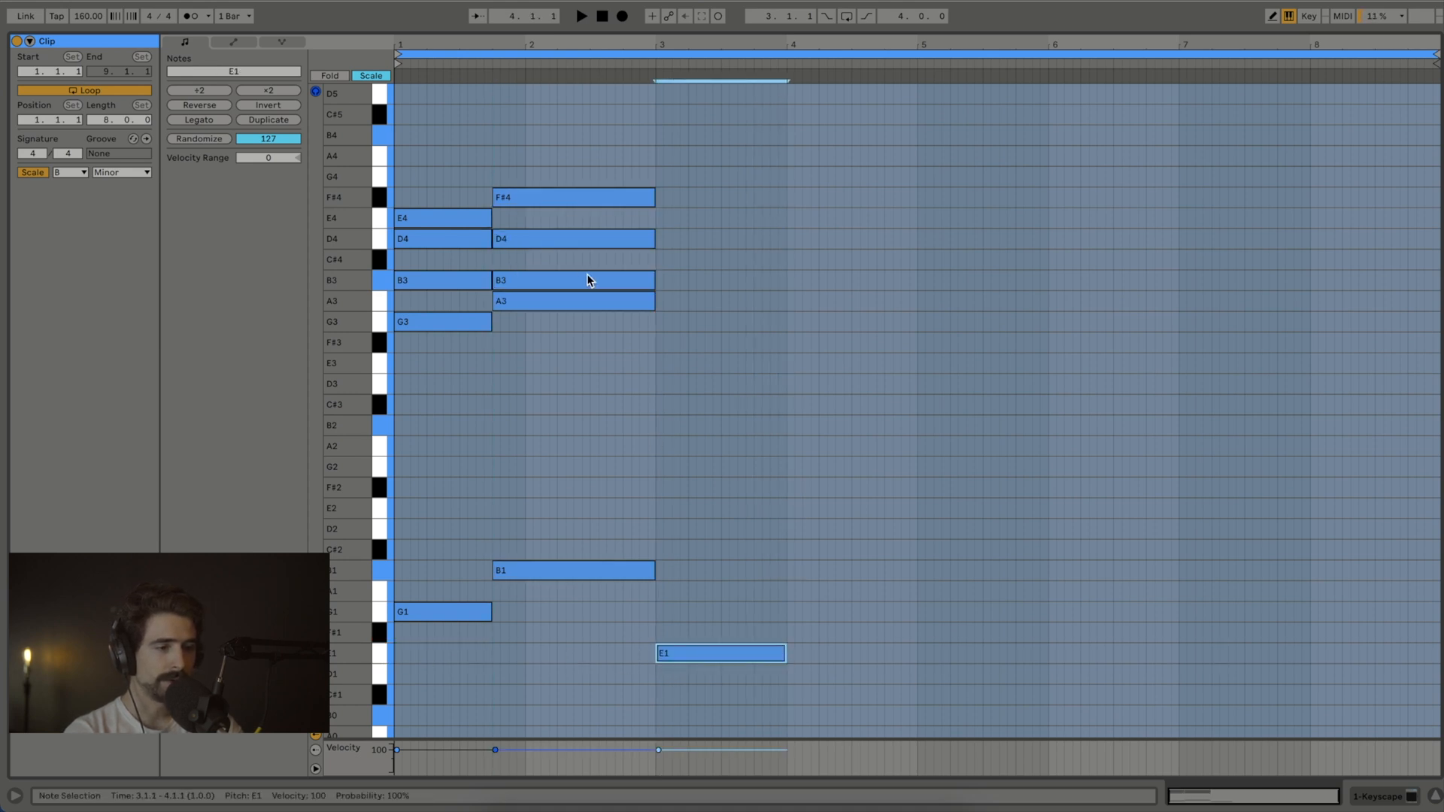
pyautogui.doubleClick(658, 365)
pyautogui.moveTo(671, 367); pyautogui.dragTo(786, 367)
pyautogui.doubleClick(658, 322)
pyautogui.moveTo(661, 320); pyautogui.dragTo(787, 322)
pyautogui.doubleClick(661, 281)
pyautogui.moveTo(663, 280); pyautogui.dragTo(785, 278)
pyautogui.doubleClick(662, 238)
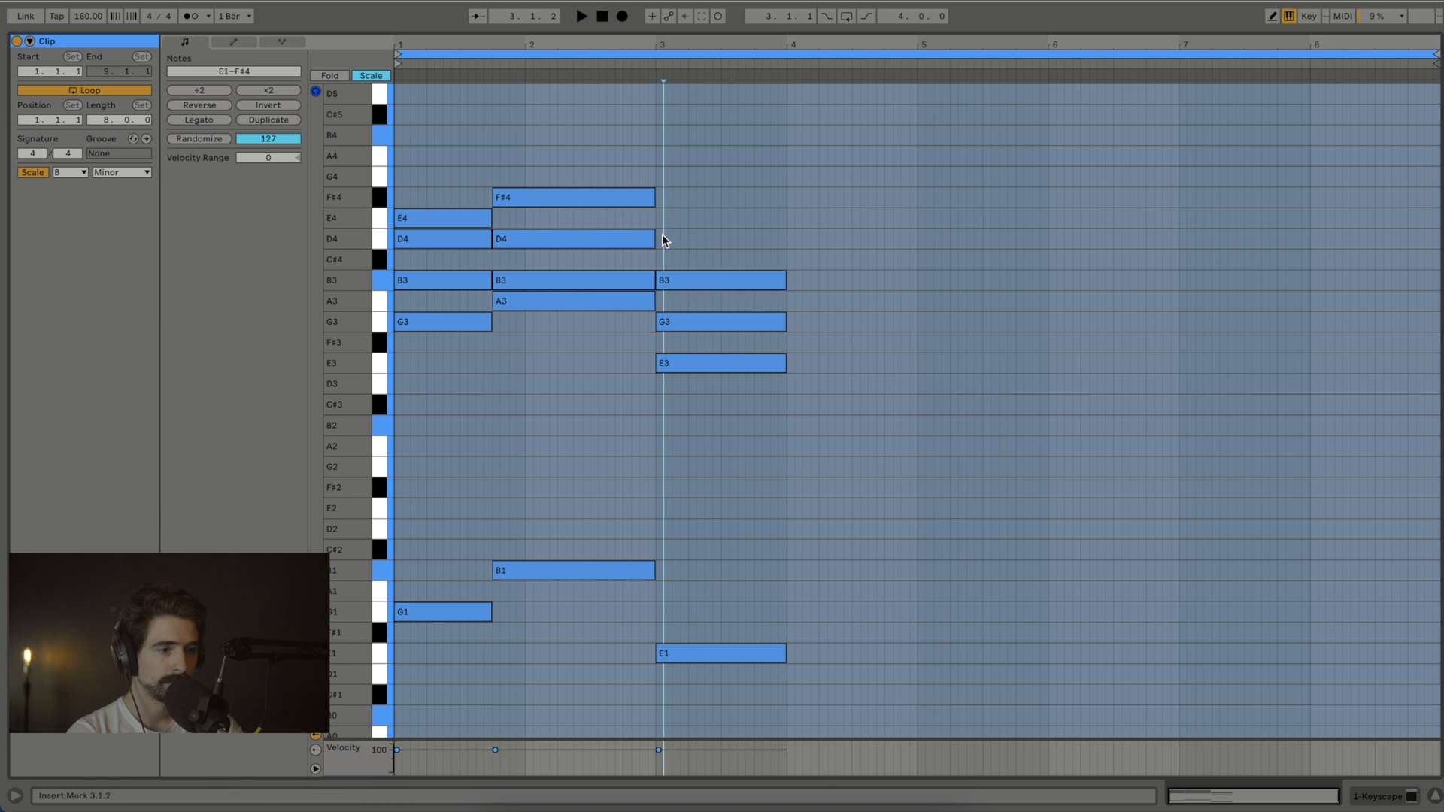
pyautogui.moveTo(662, 238); pyautogui.dragTo(783, 236)
# Step: Raise the E3 note of the bar 3 chord by an octave to E4 and audition the progression
pyautogui.moveTo(762, 439); pyautogui.dragTo(688, 352)
pyautogui.hotkey('shift', 'Up')
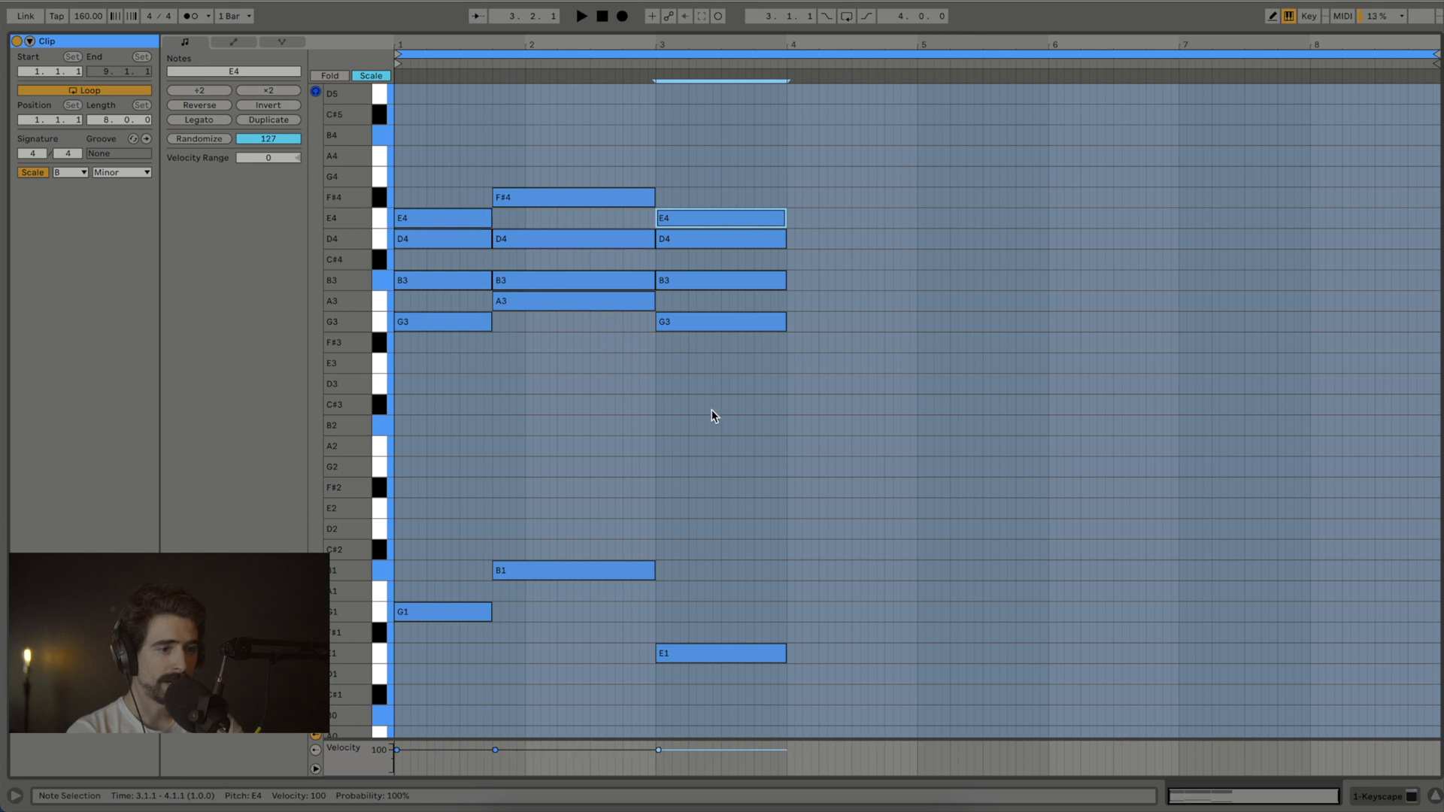
pyautogui.press('space')
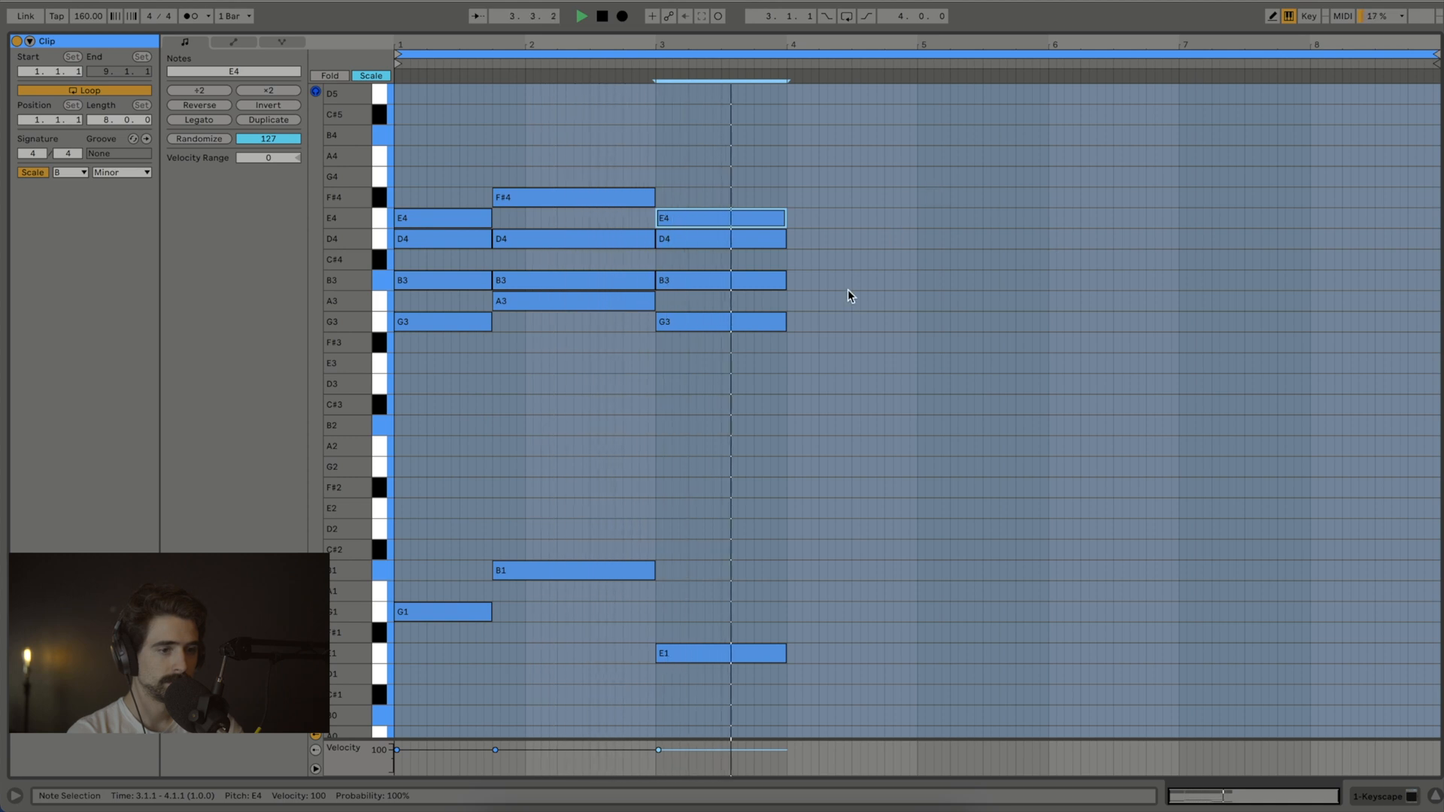
pyautogui.press('space')
# Step: Shorten the bar 3 chord to end at 3.4 and add a D1 bass note from 3.4 to the start of bar 5
pyautogui.moveTo(742, 675); pyautogui.dragTo(754, 207)
pyautogui.doubleClick(756, 715)
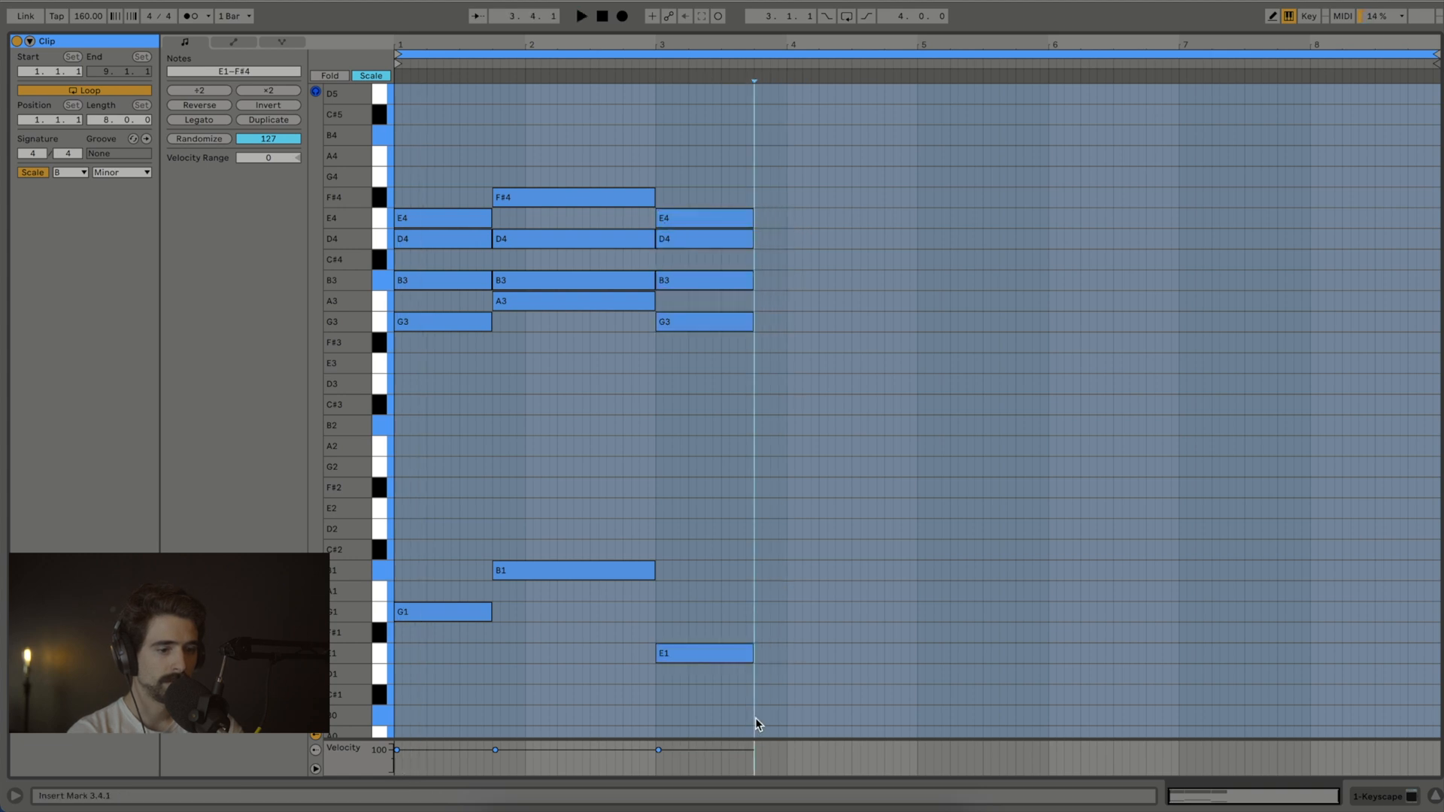
pyautogui.moveTo(758, 715); pyautogui.dragTo(909, 707)
pyautogui.press('Up')
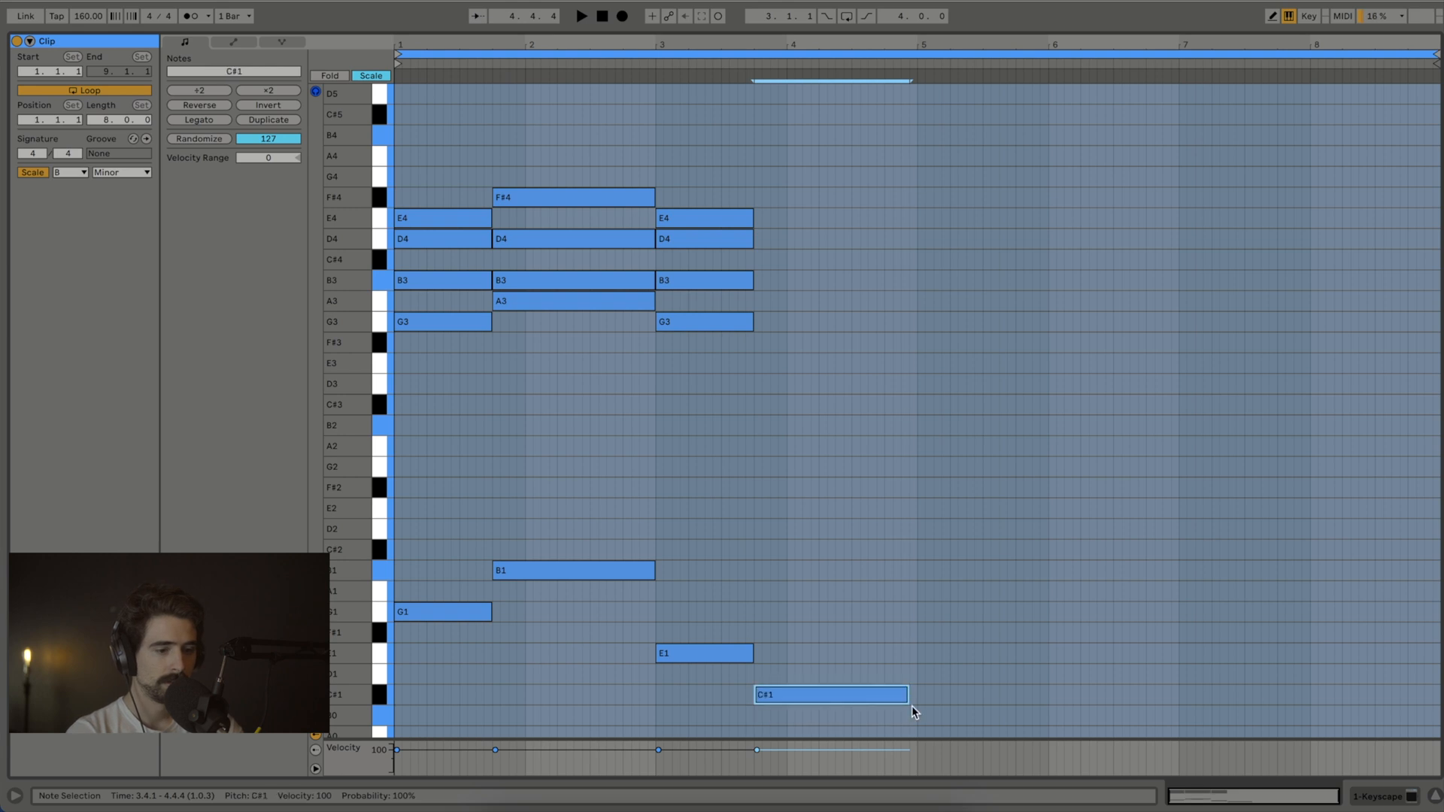
pyautogui.press('Up')
pyautogui.press('space')
pyautogui.moveTo(906, 670); pyautogui.dragTo(916, 671)
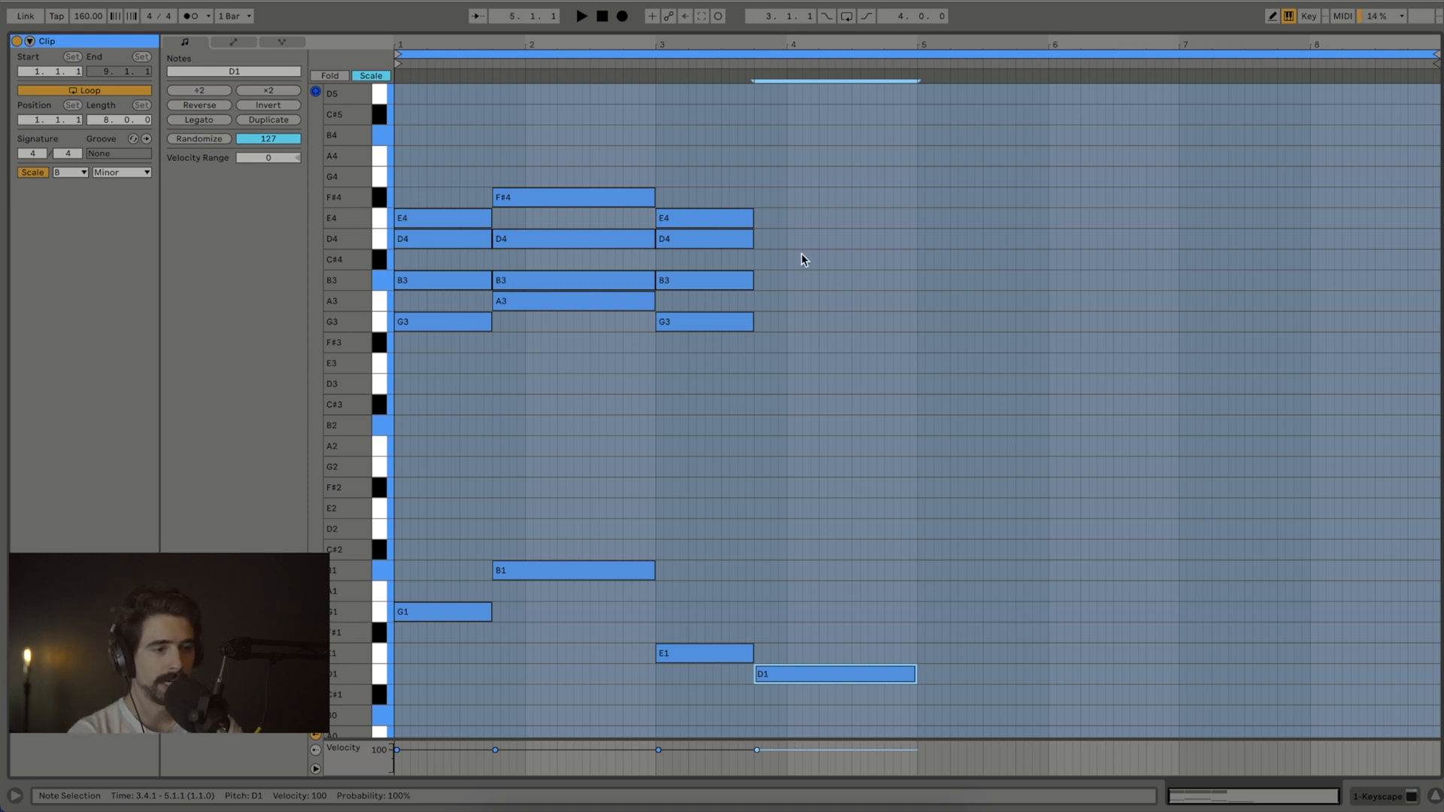
# Step: Play back the progression and audition the E1 and D1 bass notes
pyautogui.moveTo(700, 706); pyautogui.dragTo(653, 90)
pyautogui.press('space')
pyautogui.press('space')
pyautogui.click(720, 729)
pyautogui.click(751, 519)
pyautogui.click(719, 582)
pyautogui.click(719, 652)
pyautogui.click(792, 674)
# Step: Stack D3, F#3, A3, C#4 and E4 above the D1 bass note for its full length and audition the chord
pyautogui.moveTo(758, 385); pyautogui.dragTo(912, 384)
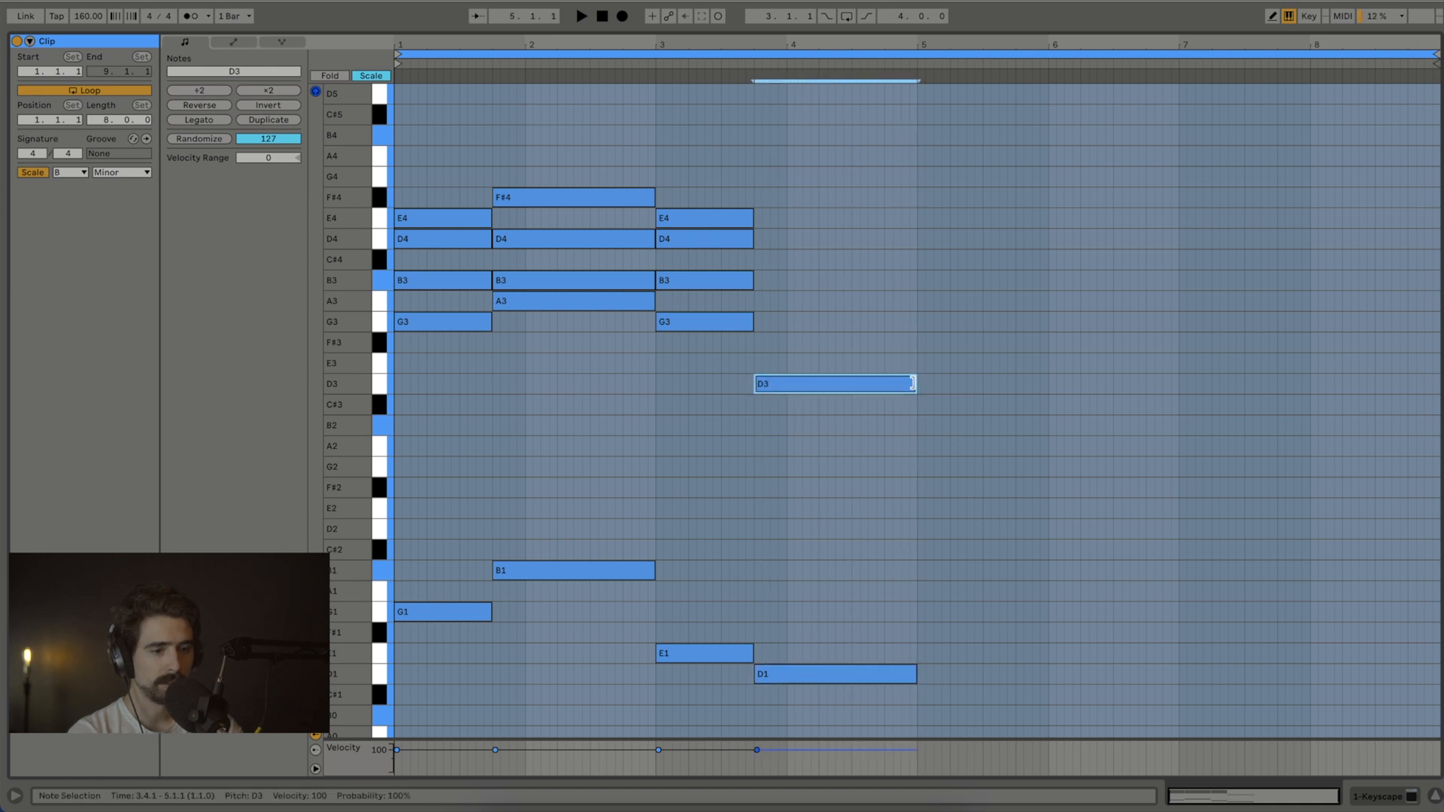
pyautogui.click(749, 343)
pyautogui.moveTo(750, 346); pyautogui.dragTo(759, 346)
pyautogui.doubleClick(760, 309)
pyautogui.click(758, 263)
pyautogui.doubleClick(758, 260)
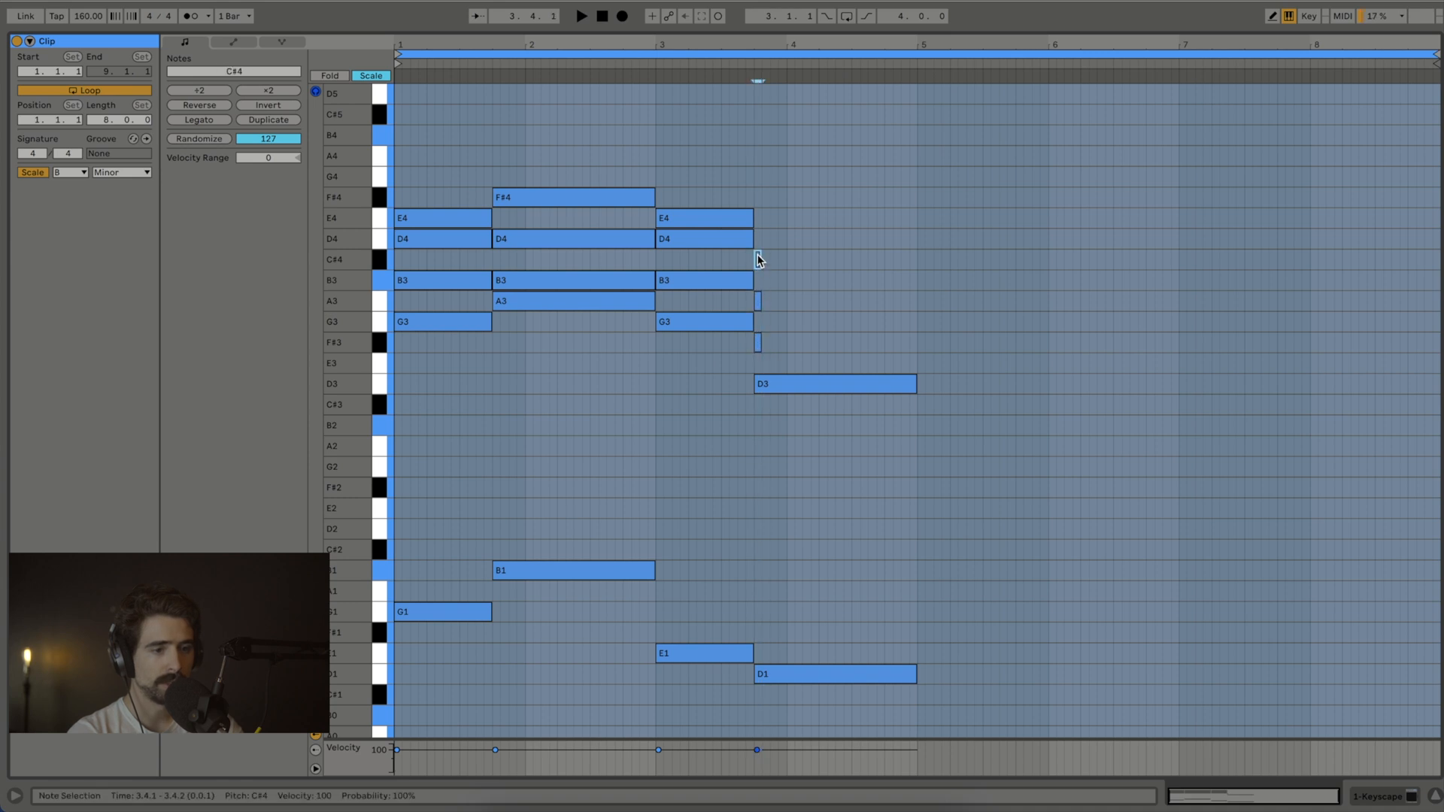
pyautogui.moveTo(767, 348); pyautogui.dragTo(912, 209)
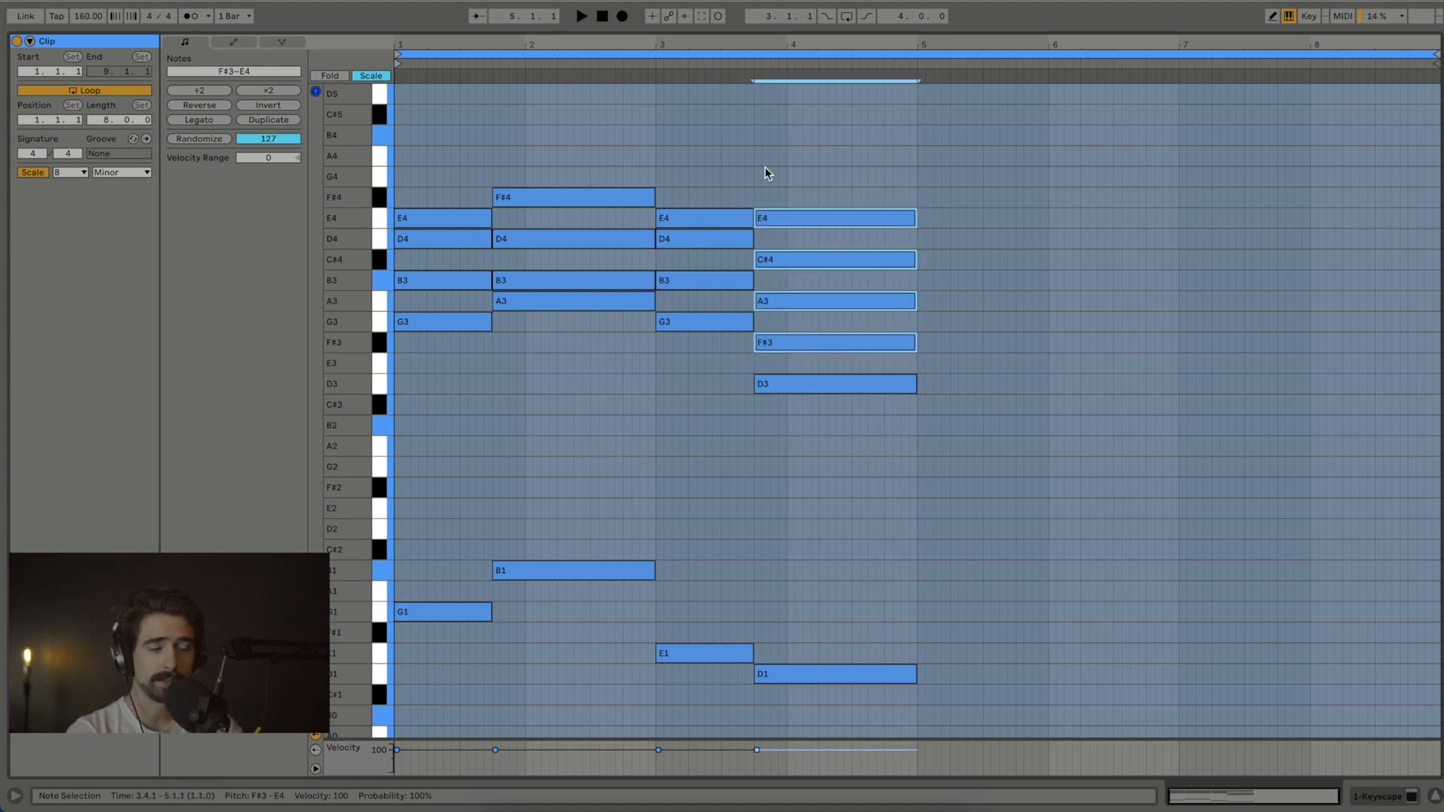
pyautogui.press('space')
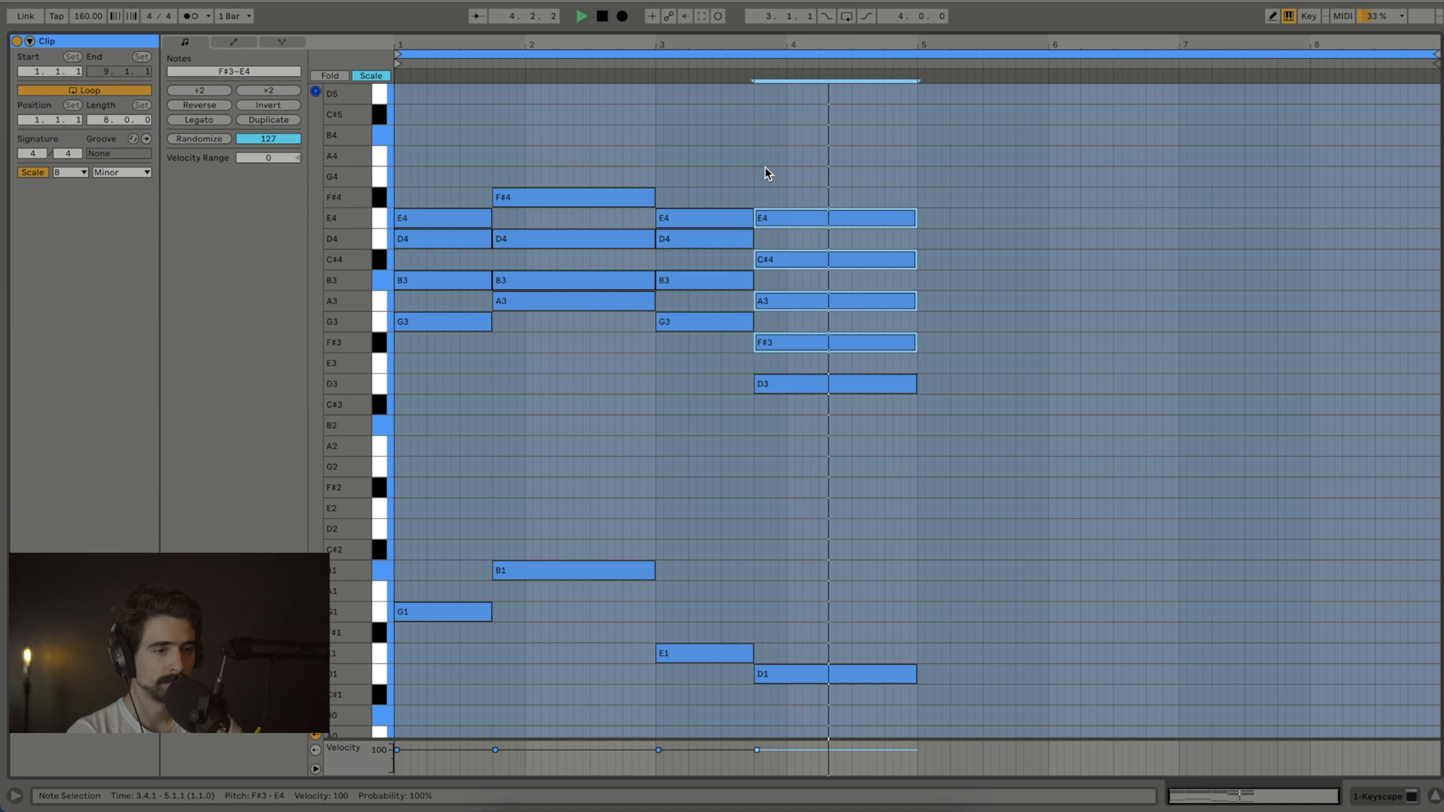
pyautogui.press('space')
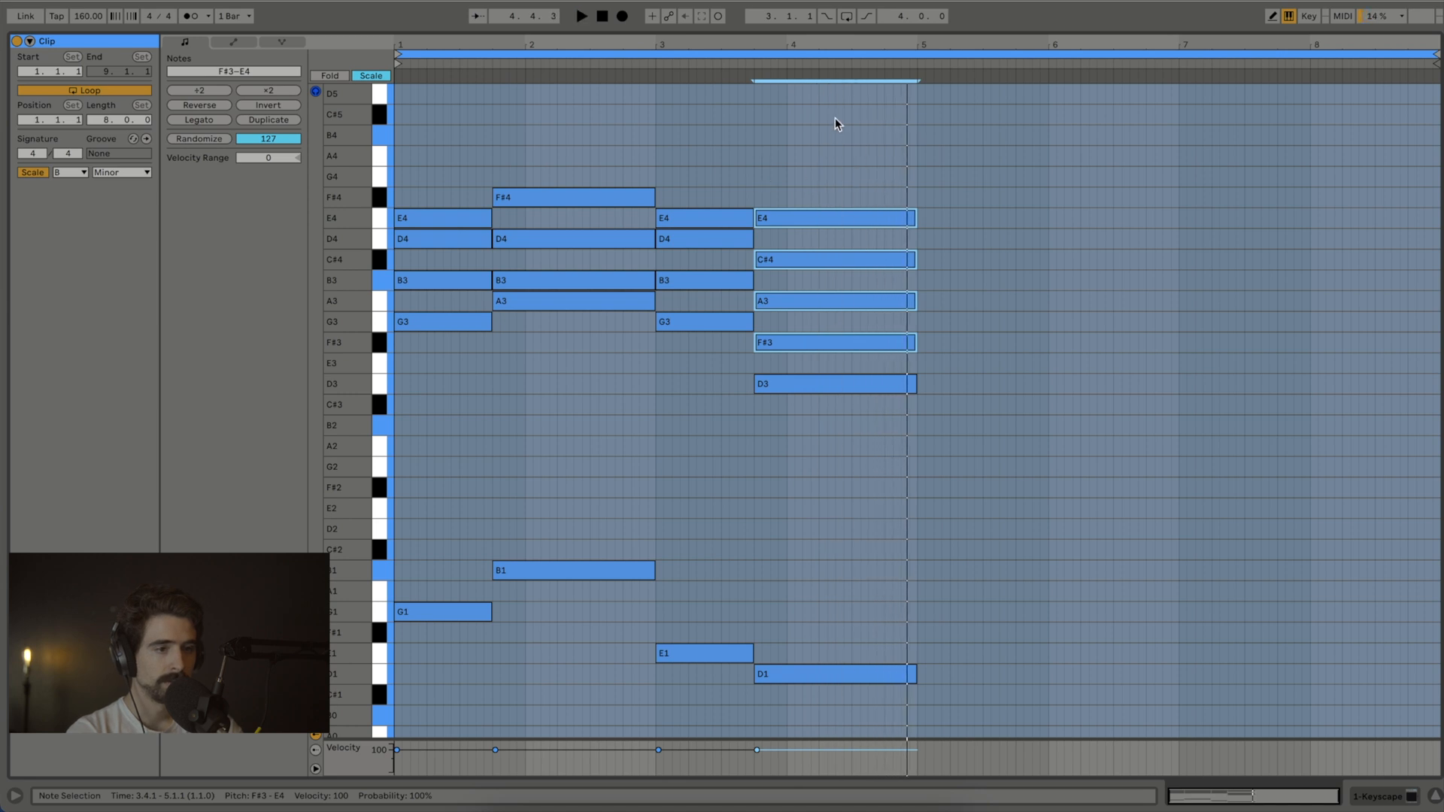
# Step: Delete the E4 from the last chord, raise its D3 by an octave to D4, and audition from bar 3
pyautogui.doubleClick(833, 220)
pyautogui.click(824, 386)
pyautogui.hotkey('shift', 'Up')
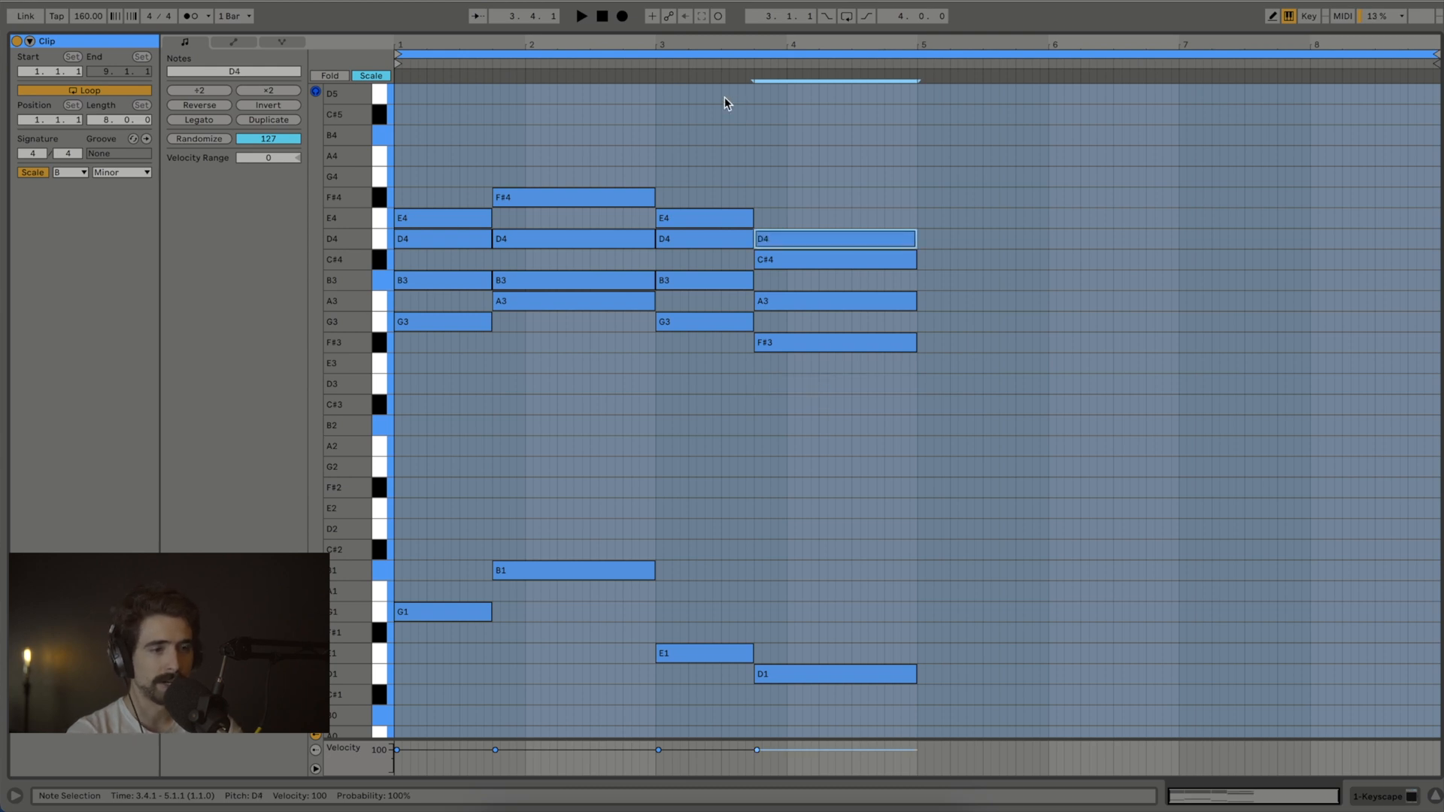
pyautogui.click(644, 70)
pyautogui.click(656, 80)
pyautogui.press('space')
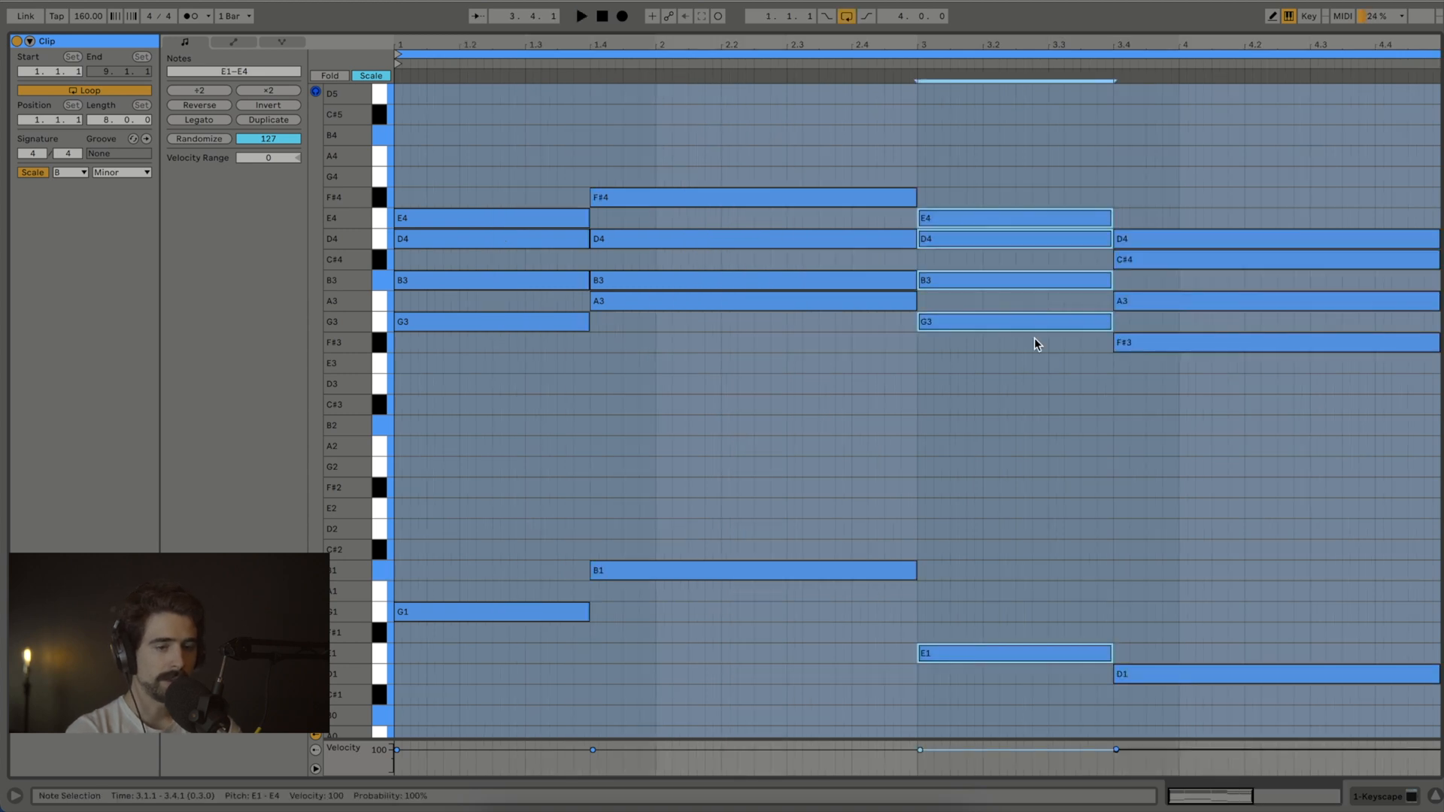
# Step: Lower the upper chord notes by an octave and shift the whole last chord down two scale steps to a B0 root
pyautogui.moveTo(1350, 477); pyautogui.dragTo(398, 83)
pyautogui.hotkey('shift', 'Down')
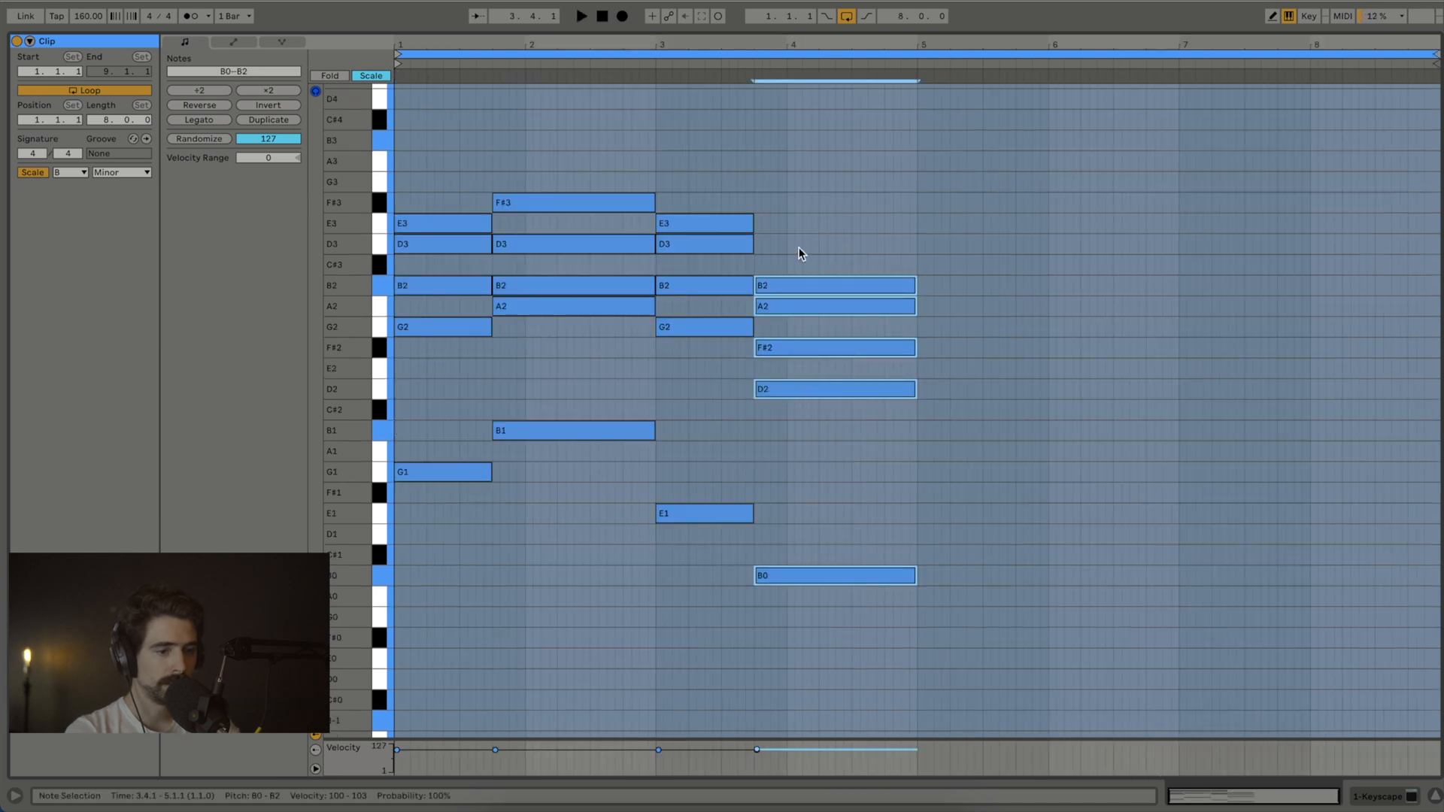
pyautogui.press('Up')
pyautogui.press('Up')
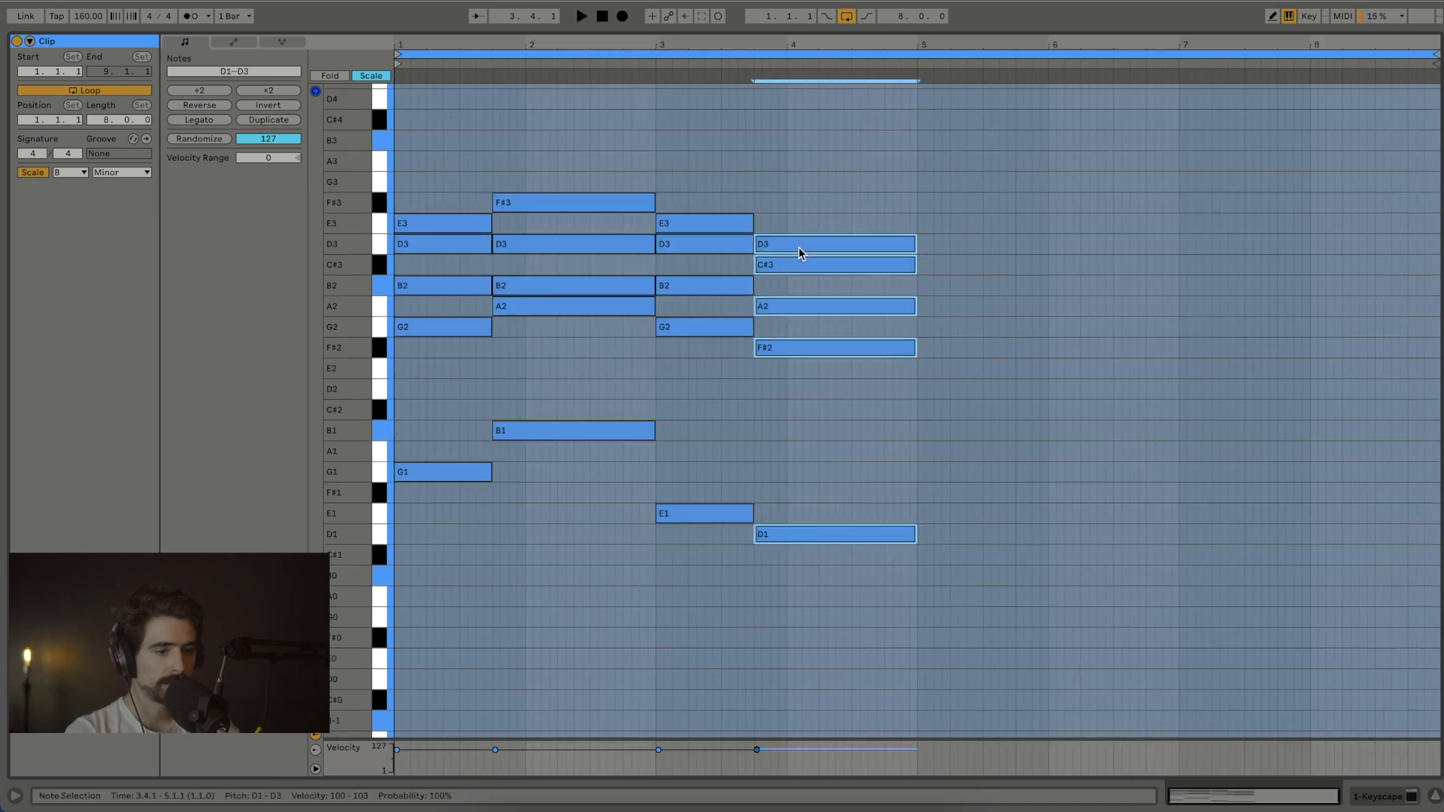
pyautogui.press('Down')
pyautogui.press('Down')
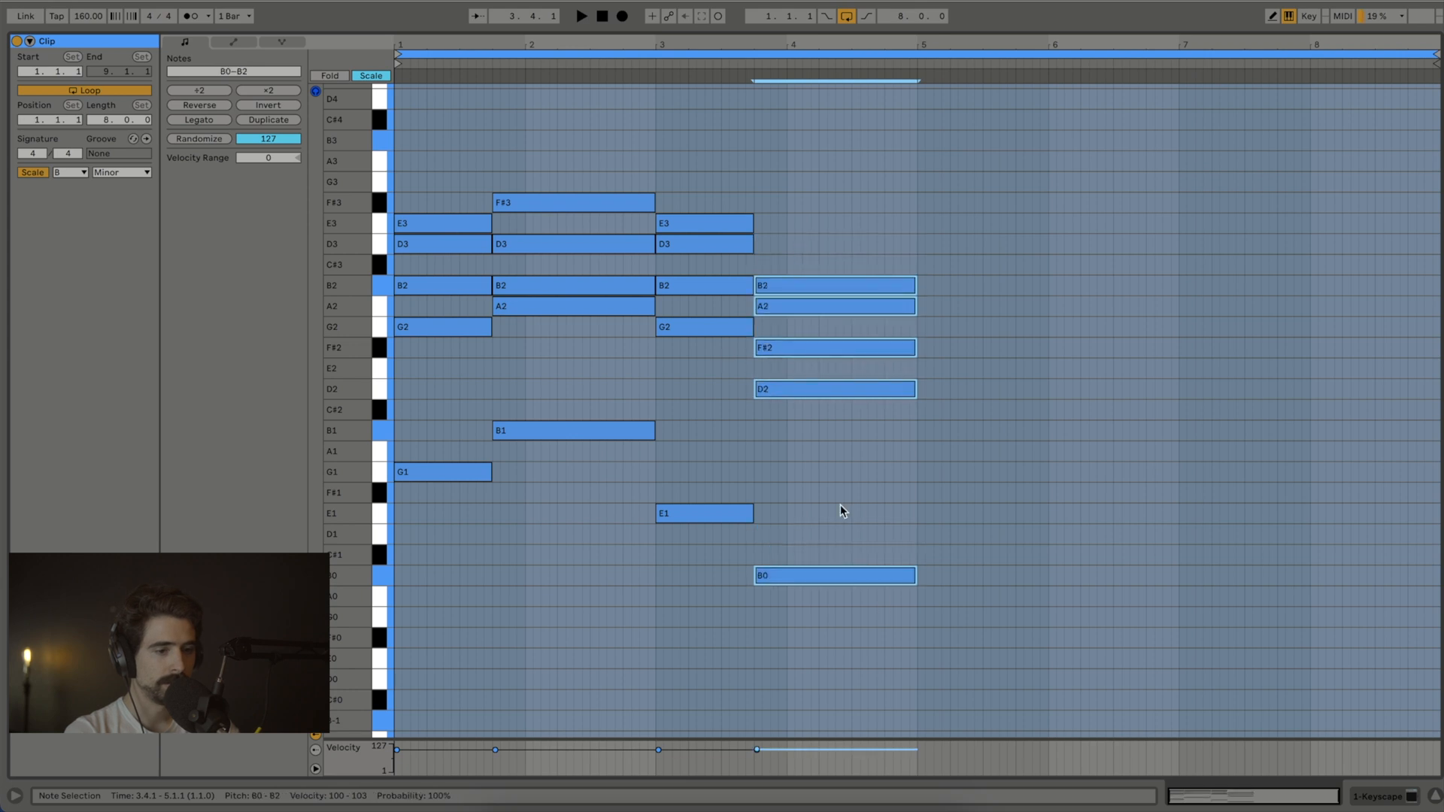
# Step: Duplicate the four-chord progression and align the copy to start exactly at bar 5
pyautogui.click(936, 651)
pyautogui.moveTo(935, 648); pyautogui.dragTo(469, 117)
pyautogui.hotkey('ctrl', 'd')
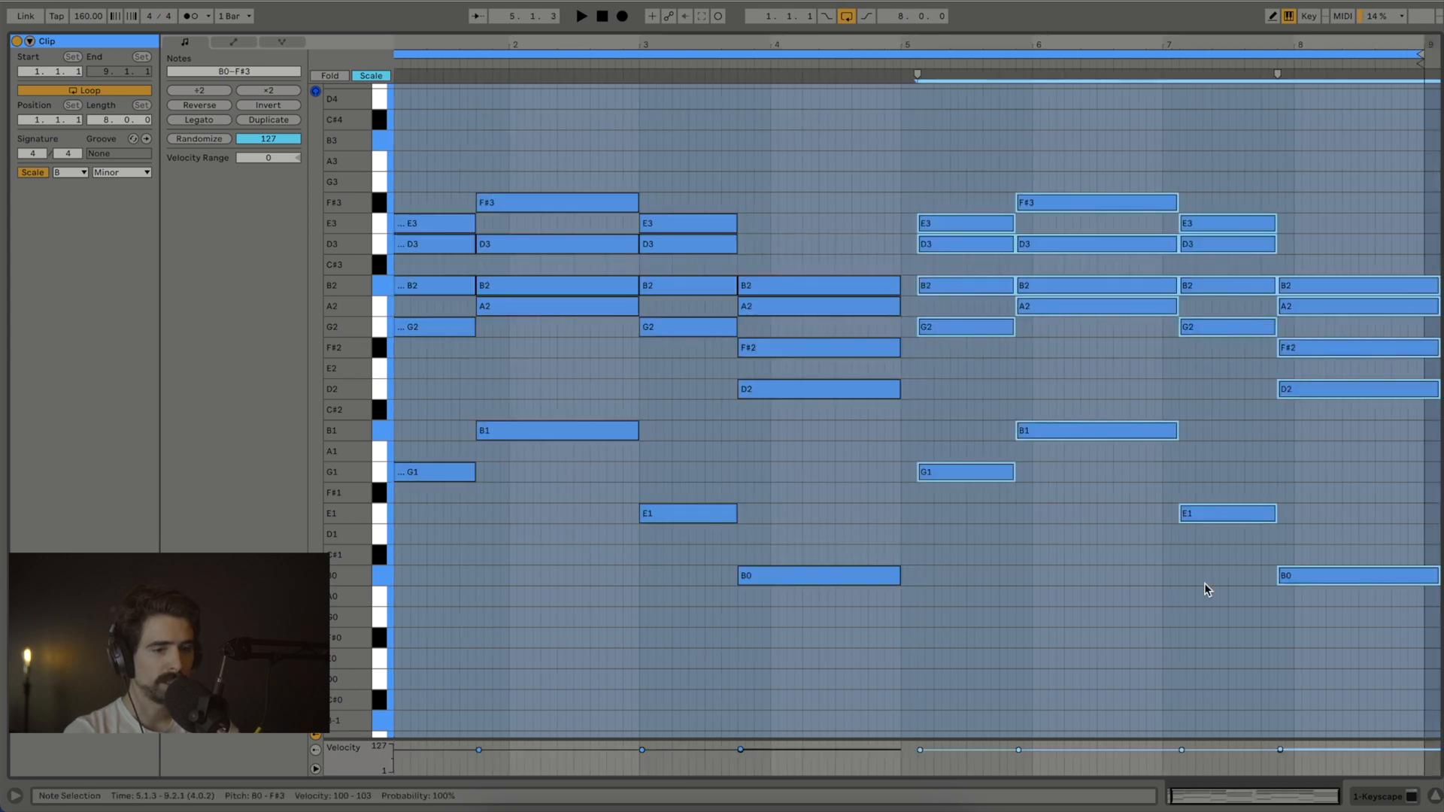
pyautogui.press('Left')
pyautogui.press('Left')
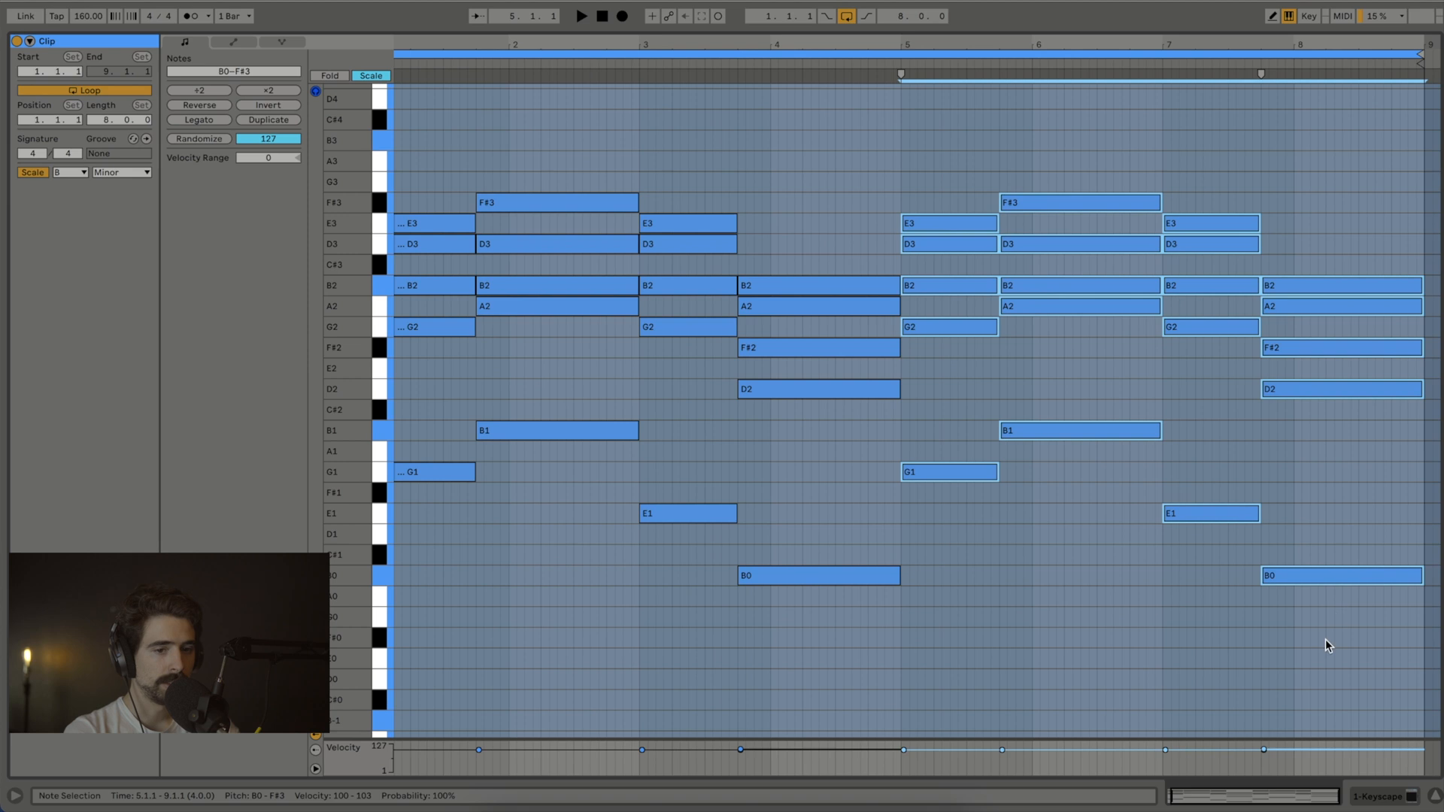
# Step: Move the final chord of the duplicated progression up two scale steps to a D1 root
pyautogui.moveTo(1330, 633); pyautogui.dragTo(1323, 280)
pyautogui.press('Up')
pyautogui.press('Up')
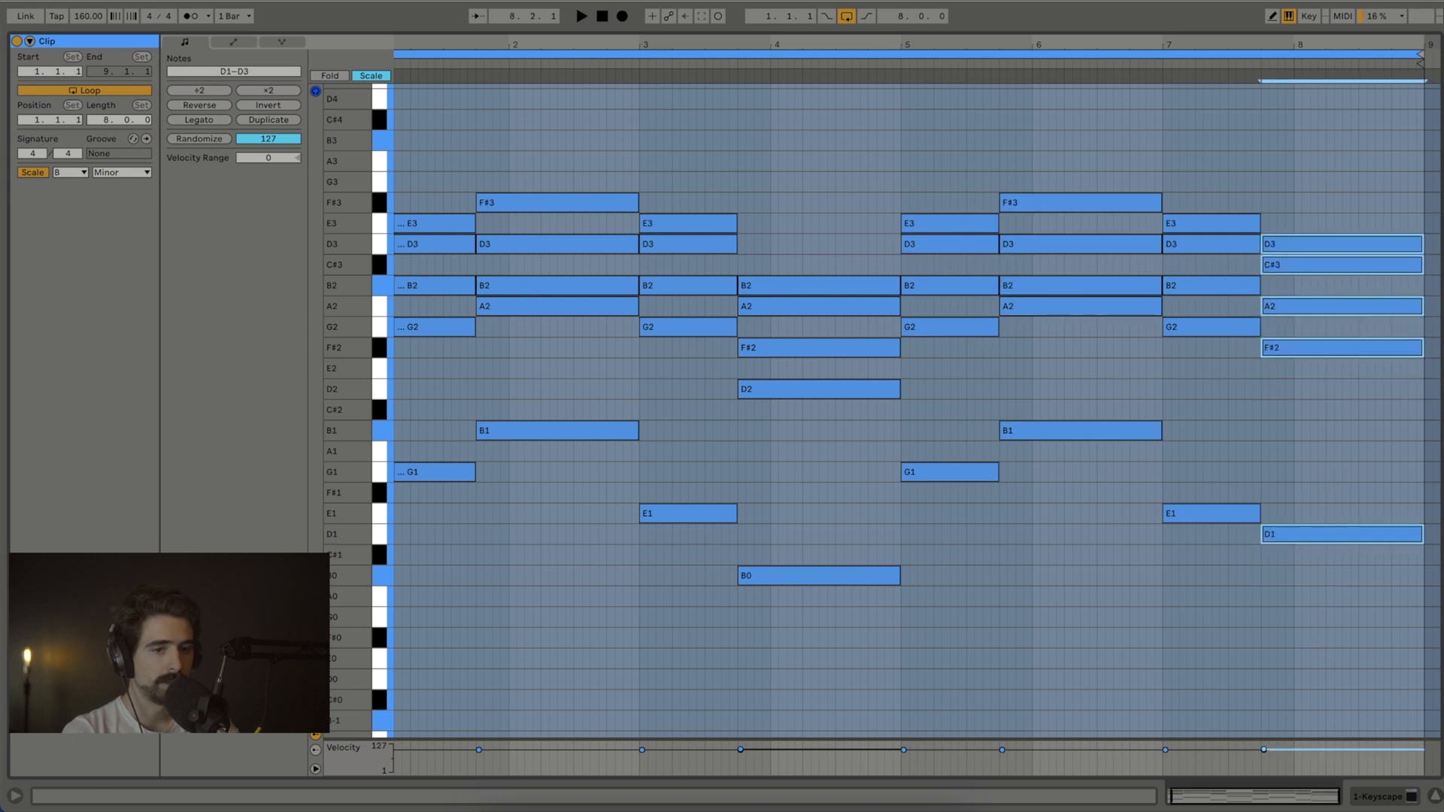
# Step: Play back the full eight-bar progression from the start of the clip
pyautogui.hscroll(-1, 1033, 159)
pyautogui.scroll(-1, 1033, 159)
pyautogui.click(394, 92)
pyautogui.press('space')
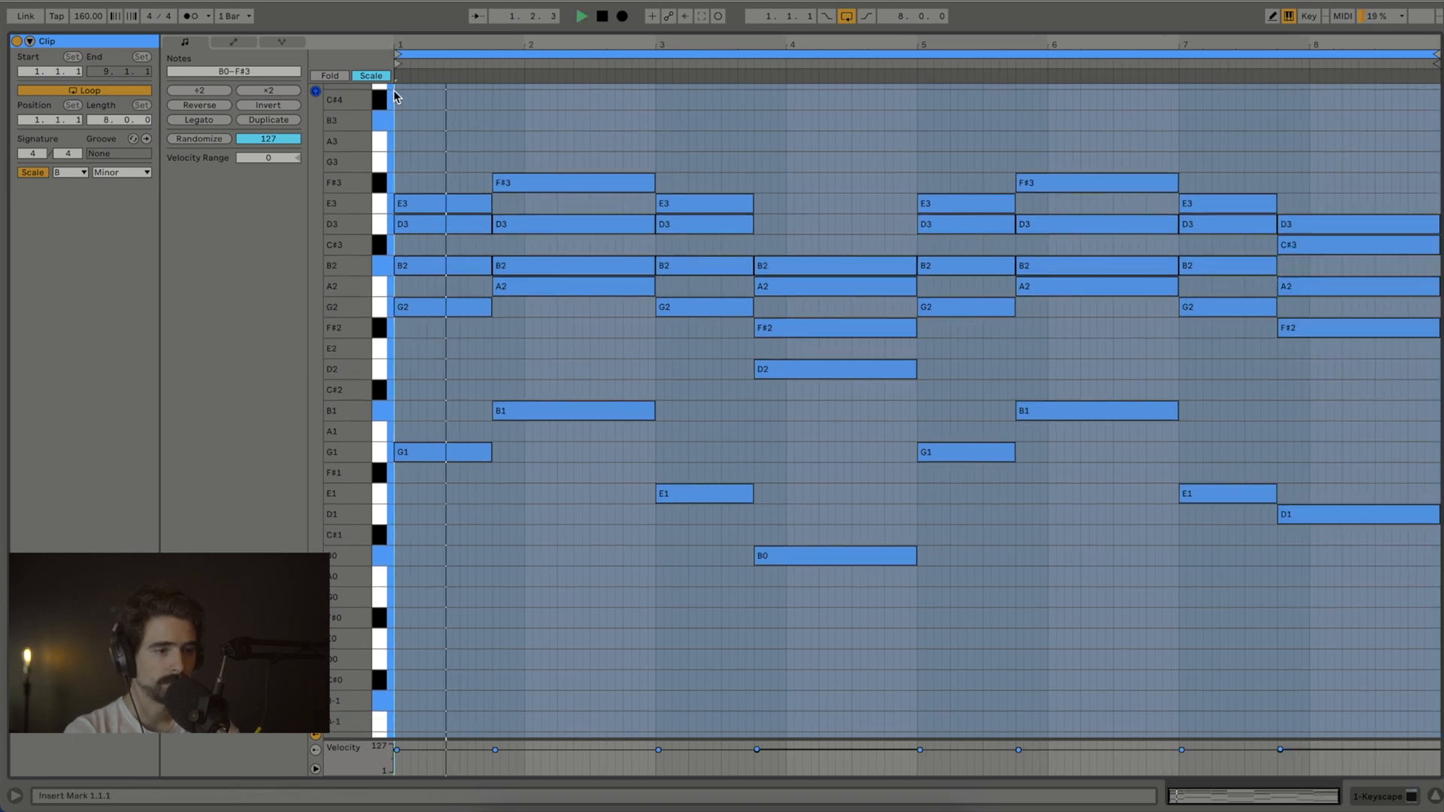
pyautogui.scroll(3, 506, 129)
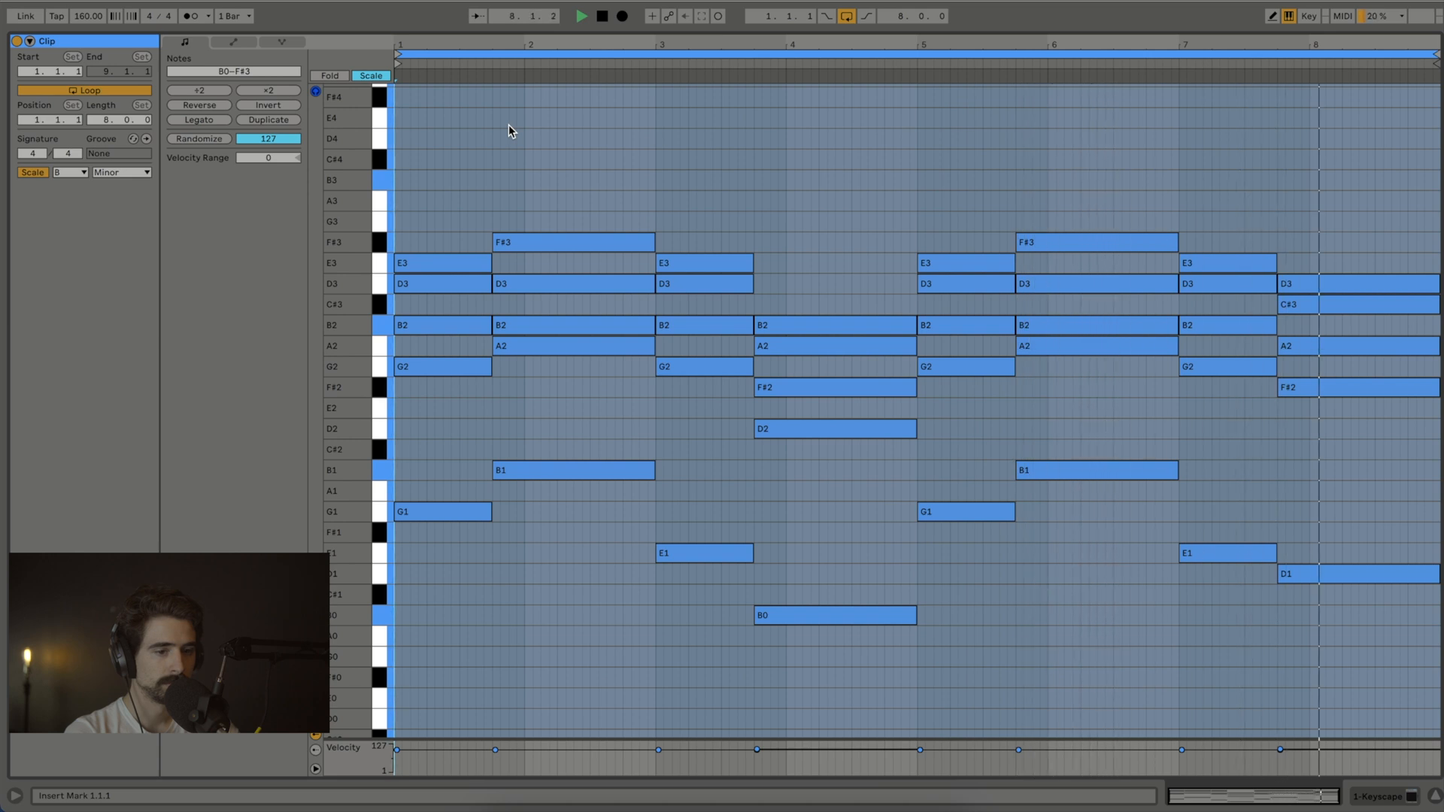
pyautogui.scroll(3, 508, 124)
pyautogui.press('space')
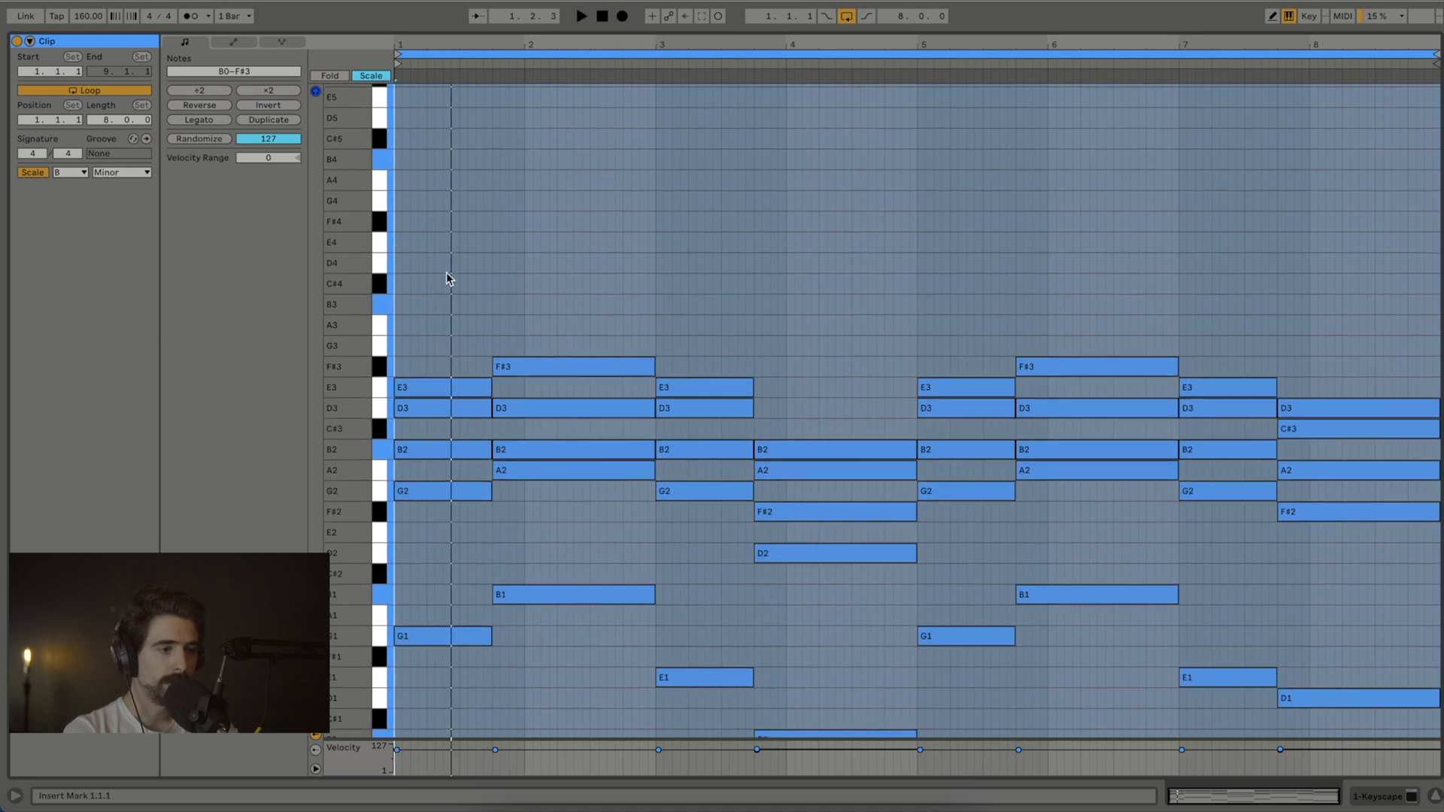
# Step: Start the melody in bar 1 with an A4 and an F#4, each lasting two beats
pyautogui.doubleClick(399, 179)
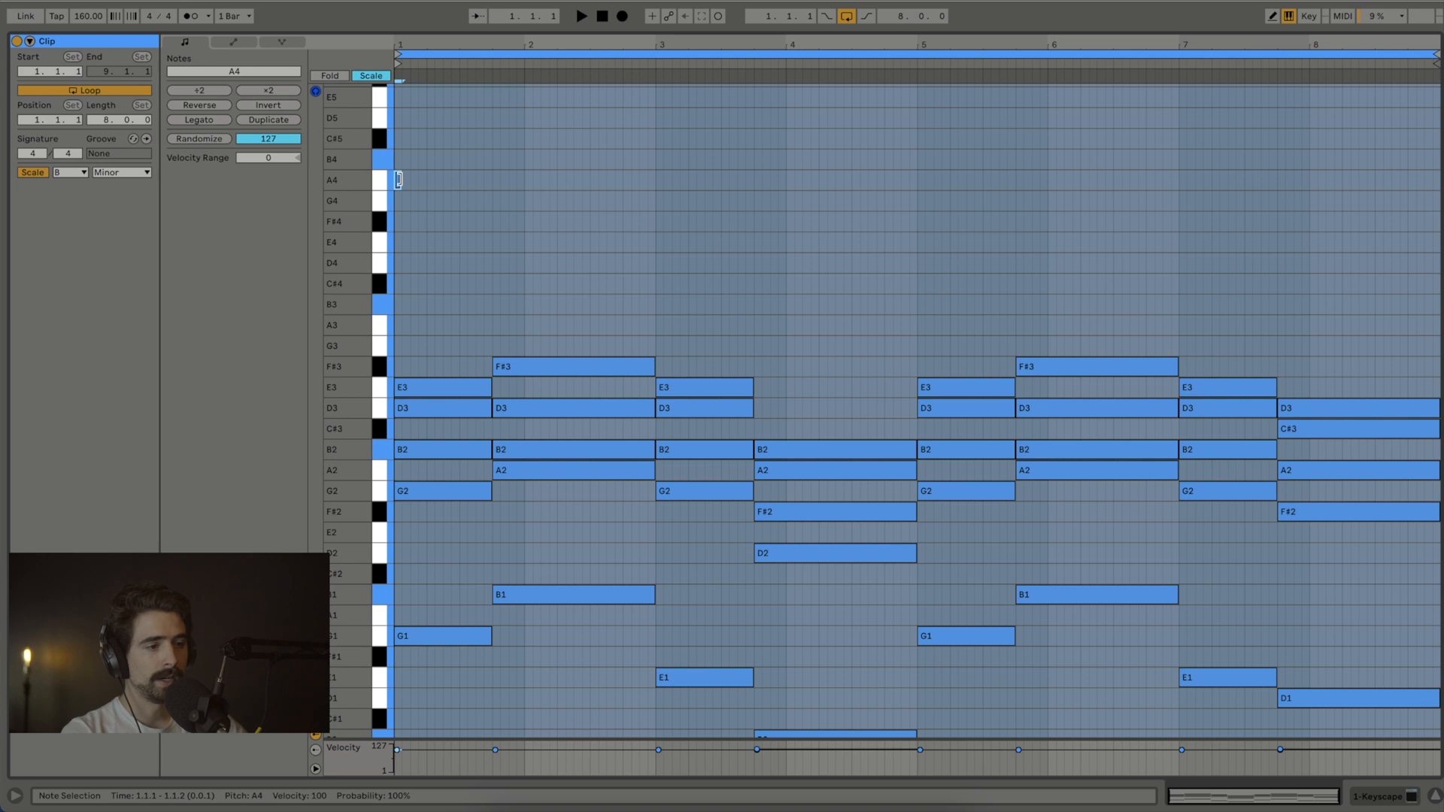
pyautogui.moveTo(398, 178); pyautogui.dragTo(518, 221)
pyautogui.doubleClick(471, 219)
pyautogui.click(433, 181)
pyautogui.click(485, 222)
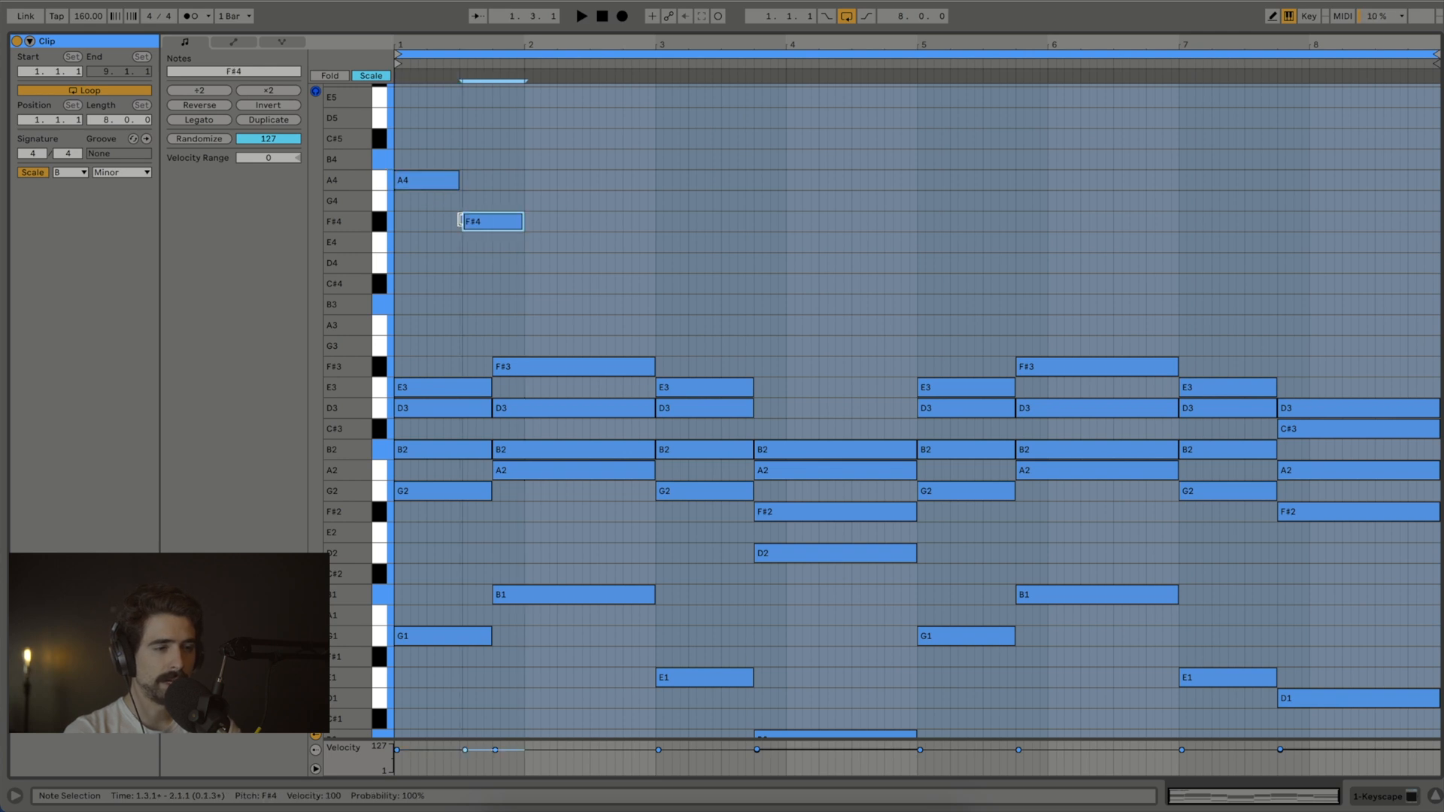
# Step: Continue the melody in bar 2 with a one-beat E4, a two-beat D4 and a one-beat B3
pyautogui.click(532, 248)
pyautogui.doubleClick(535, 242)
pyautogui.doubleClick(561, 203)
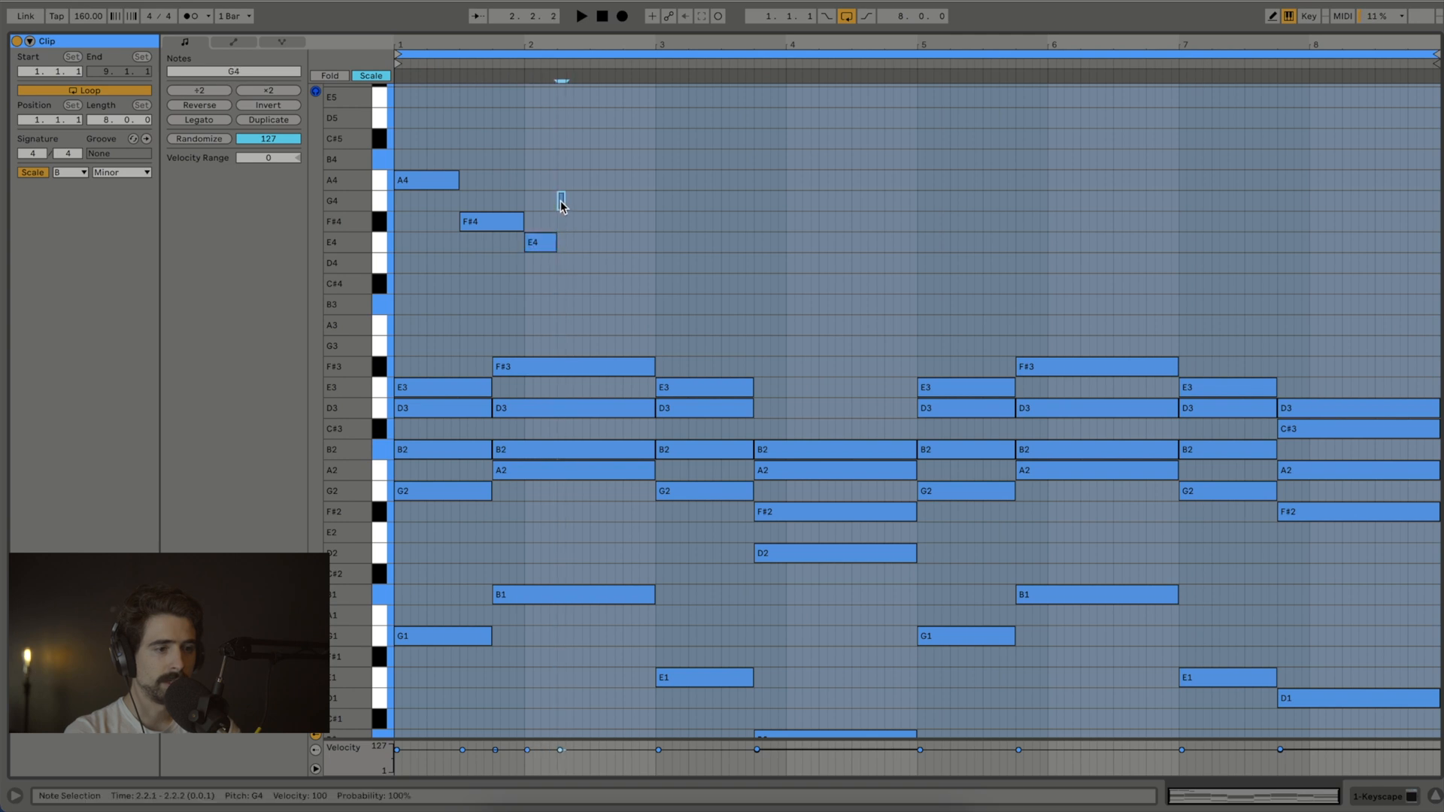
pyautogui.moveTo(561, 203); pyautogui.dragTo(622, 263)
pyautogui.click(632, 286)
pyautogui.doubleClick(625, 305)
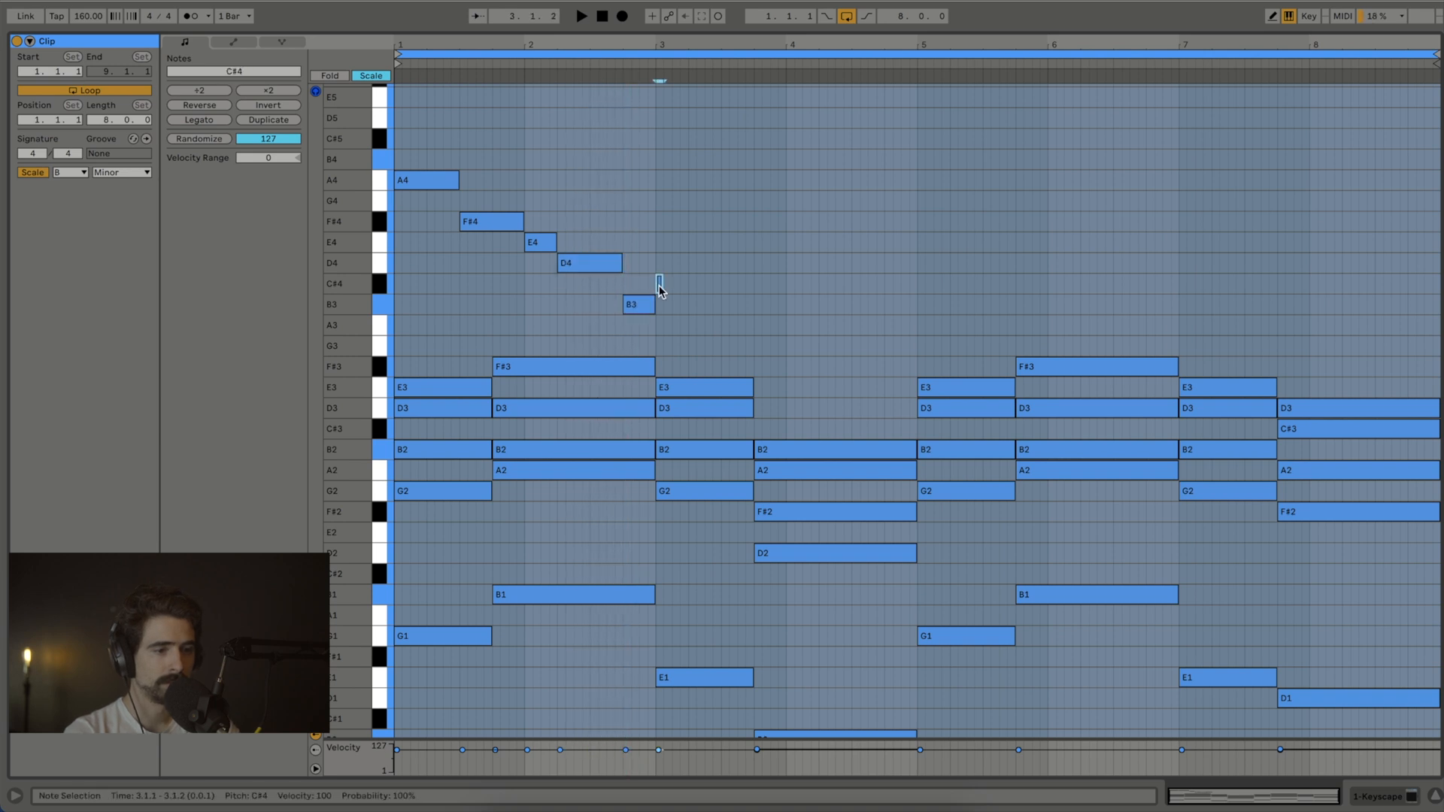
# Step: Add melody notes G4, E4 and C#4 in bar 3 and B3 at the start of bar 4, and play it back
pyautogui.moveTo(660, 287); pyautogui.dragTo(759, 283)
pyautogui.click(693, 258)
pyautogui.doubleClick(692, 243)
pyautogui.doubleClick(757, 260)
pyautogui.moveTo(760, 283); pyautogui.dragTo(817, 303)
pyautogui.doubleClick(790, 300)
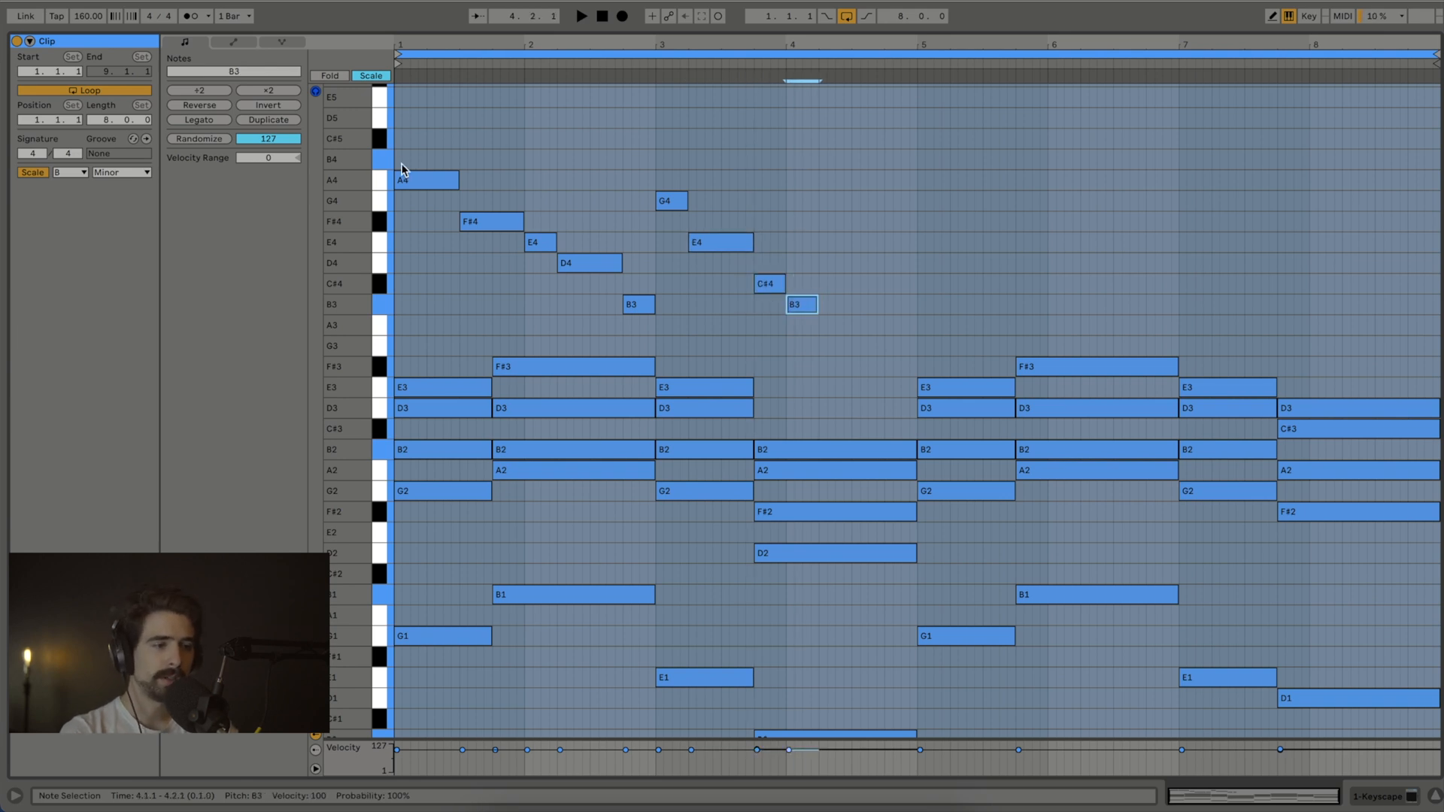
pyautogui.click(427, 180)
pyautogui.press('space')
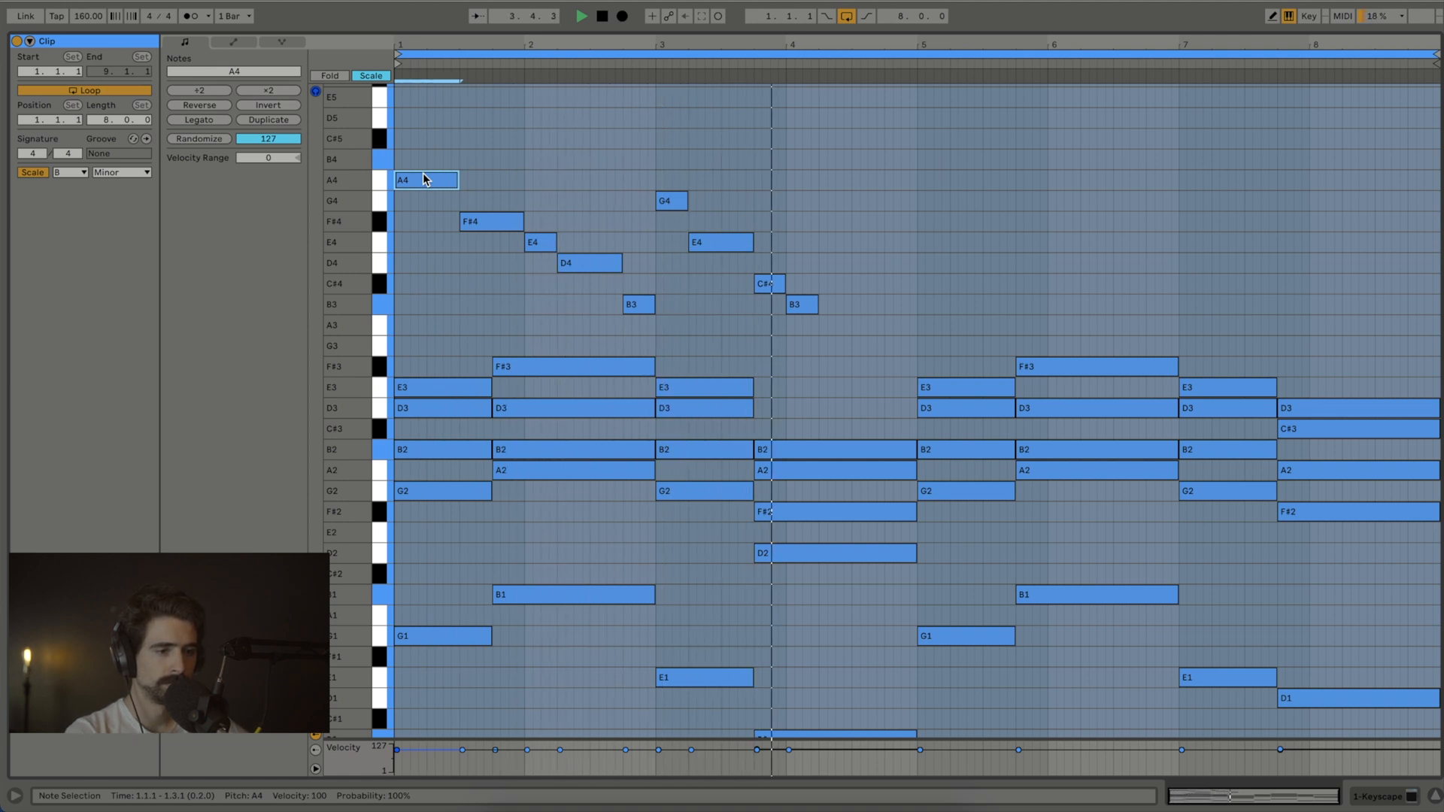
# Step: Extend bar 3's E4 to bar 4, fill bar 4 with C#4, a short A3 and a two-beat B3, and play it back
pyautogui.moveTo(683, 203); pyautogui.dragTo(688, 200)
pyautogui.click(748, 241)
pyautogui.moveTo(791, 239); pyautogui.dragTo(784, 241)
pyautogui.moveTo(773, 284); pyautogui.dragTo(805, 285)
pyautogui.moveTo(815, 283); pyautogui.dragTo(849, 283)
pyautogui.moveTo(803, 306); pyautogui.dragTo(869, 306)
pyautogui.moveTo(881, 303); pyautogui.dragTo(835, 283)
pyautogui.doubleClick(840, 326)
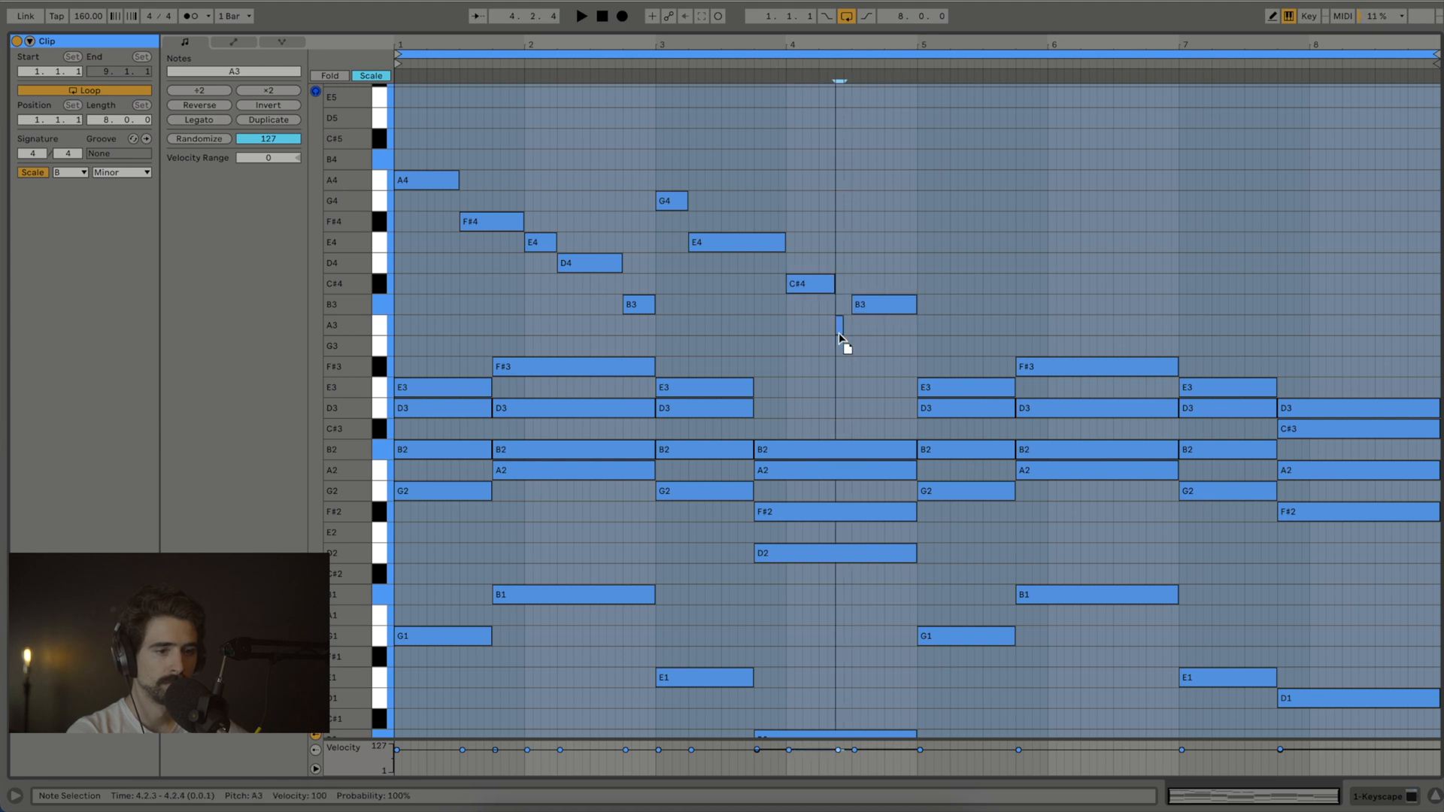
pyautogui.press('space')
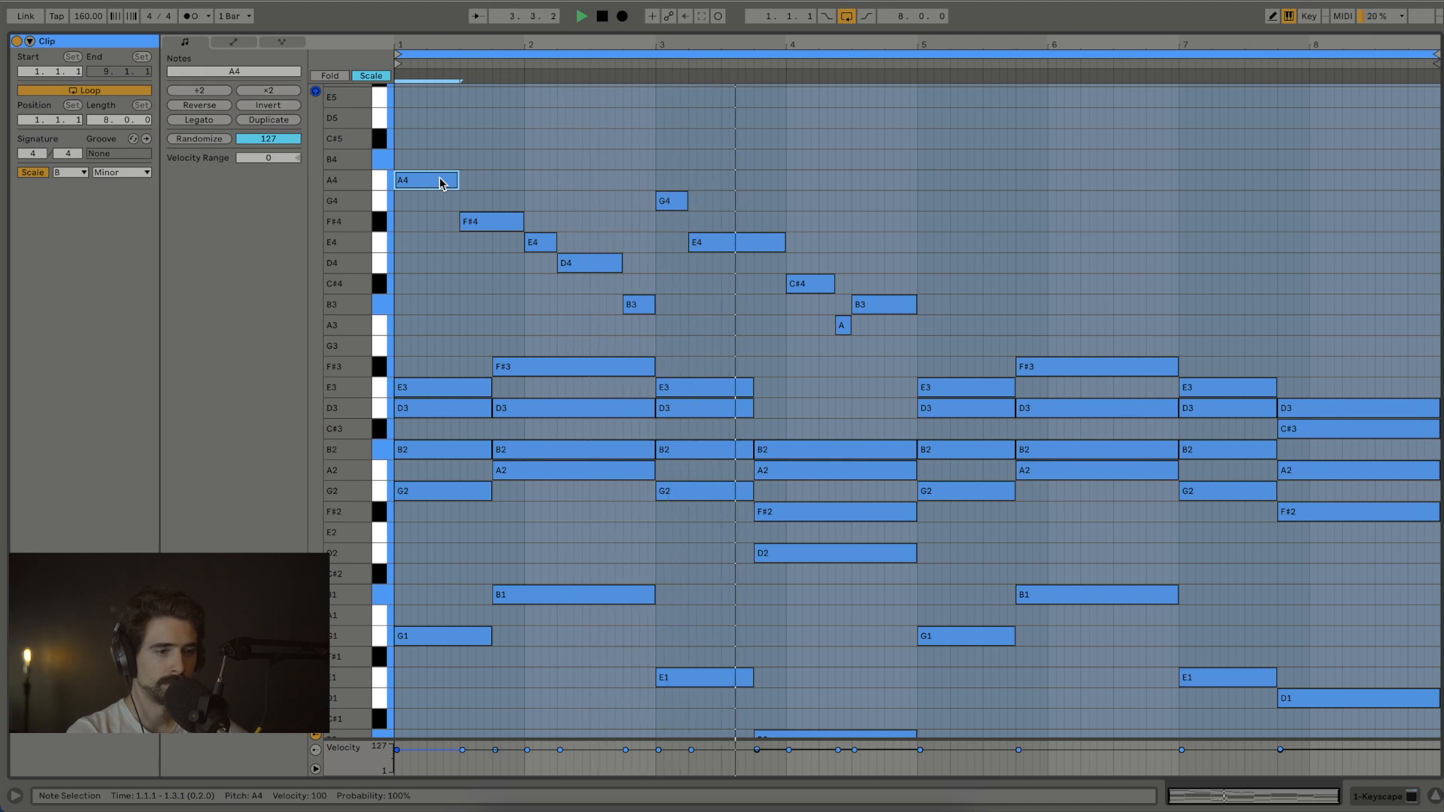
pyautogui.press('space')
# Step: Duplicate the four-bar melody so the copy starts at bar 5, and play the clip
pyautogui.moveTo(899, 335); pyautogui.dragTo(424, 142)
pyautogui.hotkey('ctrl', 'd')
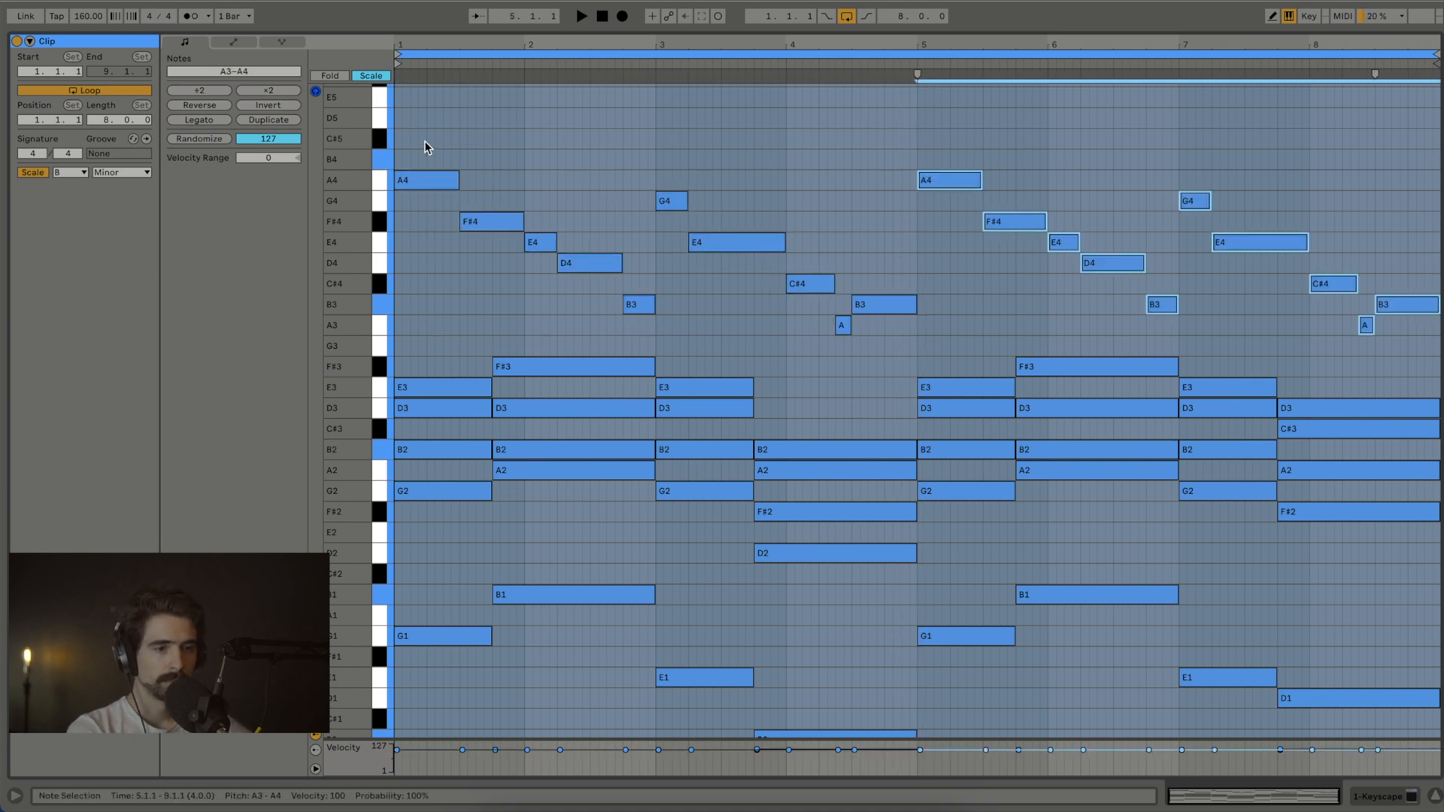
pyautogui.press('space')
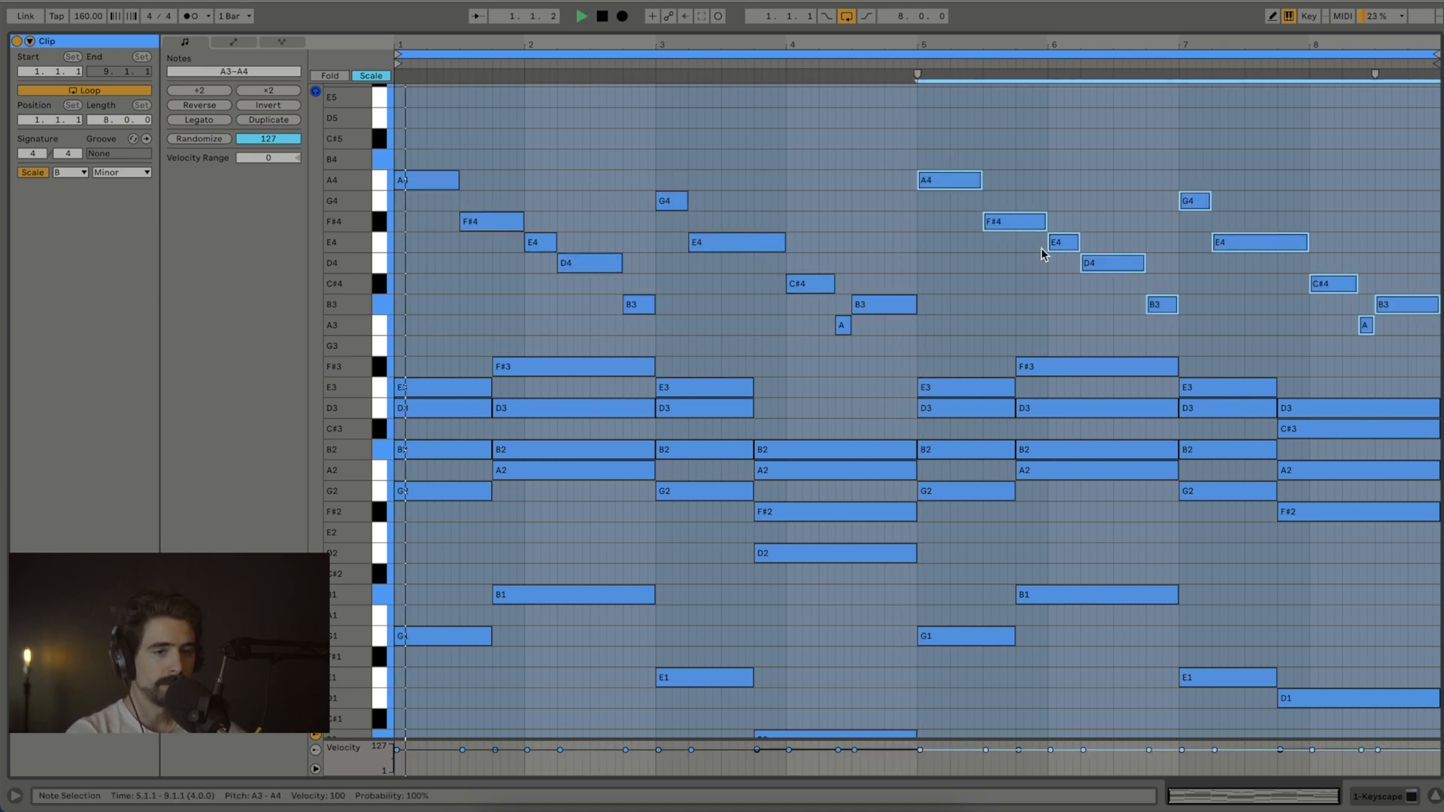
# Step: Lower the first note of the duplicated melody in bar 5 to E4, keeping the F#4 after it
pyautogui.click(968, 183)
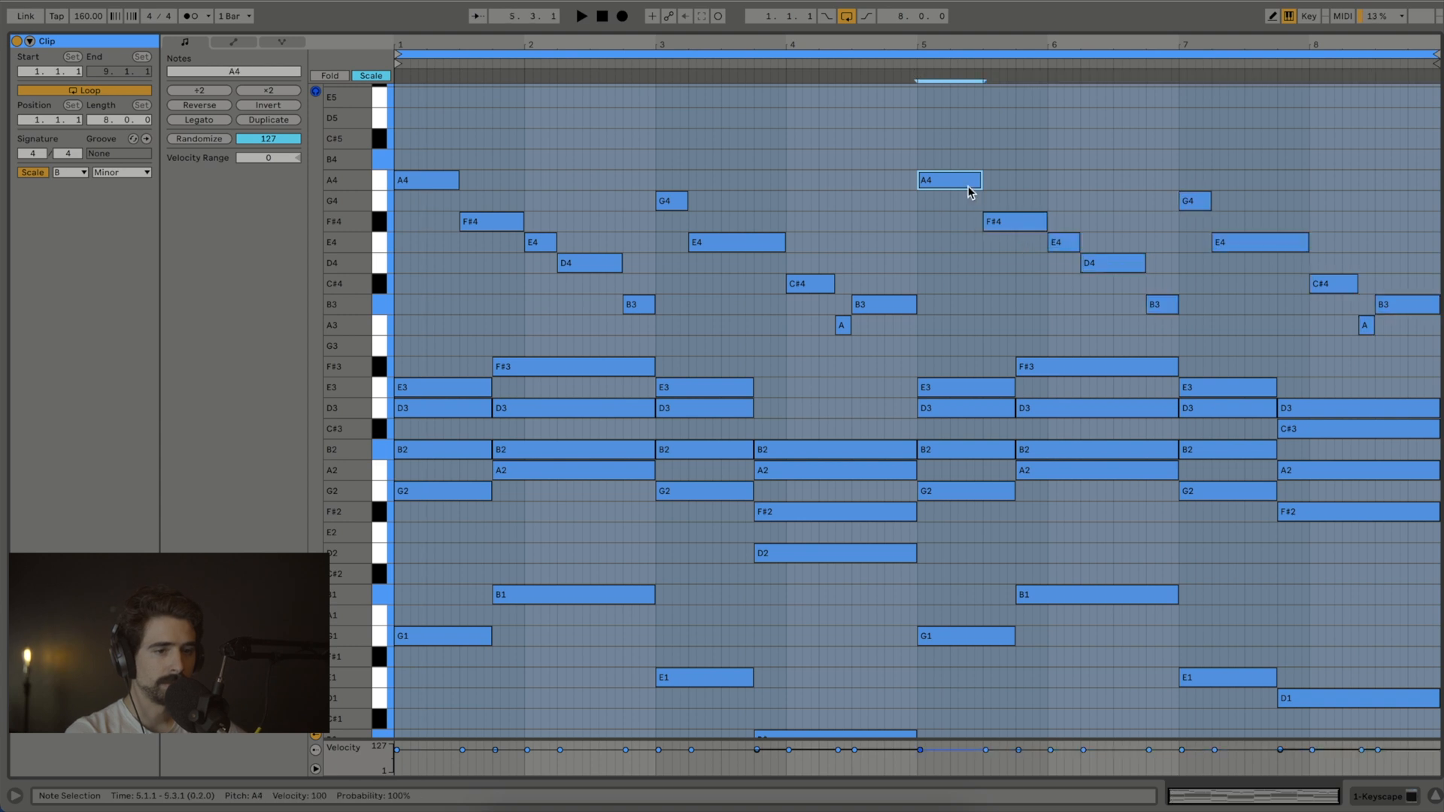
pyautogui.moveTo(959, 191); pyautogui.dragTo(962, 242)
pyautogui.click(1009, 226)
pyautogui.click(976, 241)
pyautogui.click(1006, 239)
pyautogui.click(1012, 226)
# Step: Lower bar 6's first two melody notes to D4 and A3 and bar 7's G4 by one scale step, and audition the result
pyautogui.moveTo(1063, 245); pyautogui.dragTo(1103, 328)
pyautogui.moveTo(1195, 202); pyautogui.dragTo(1199, 223)
pyautogui.click(1256, 243)
pyautogui.click(1322, 280)
pyautogui.press('space')
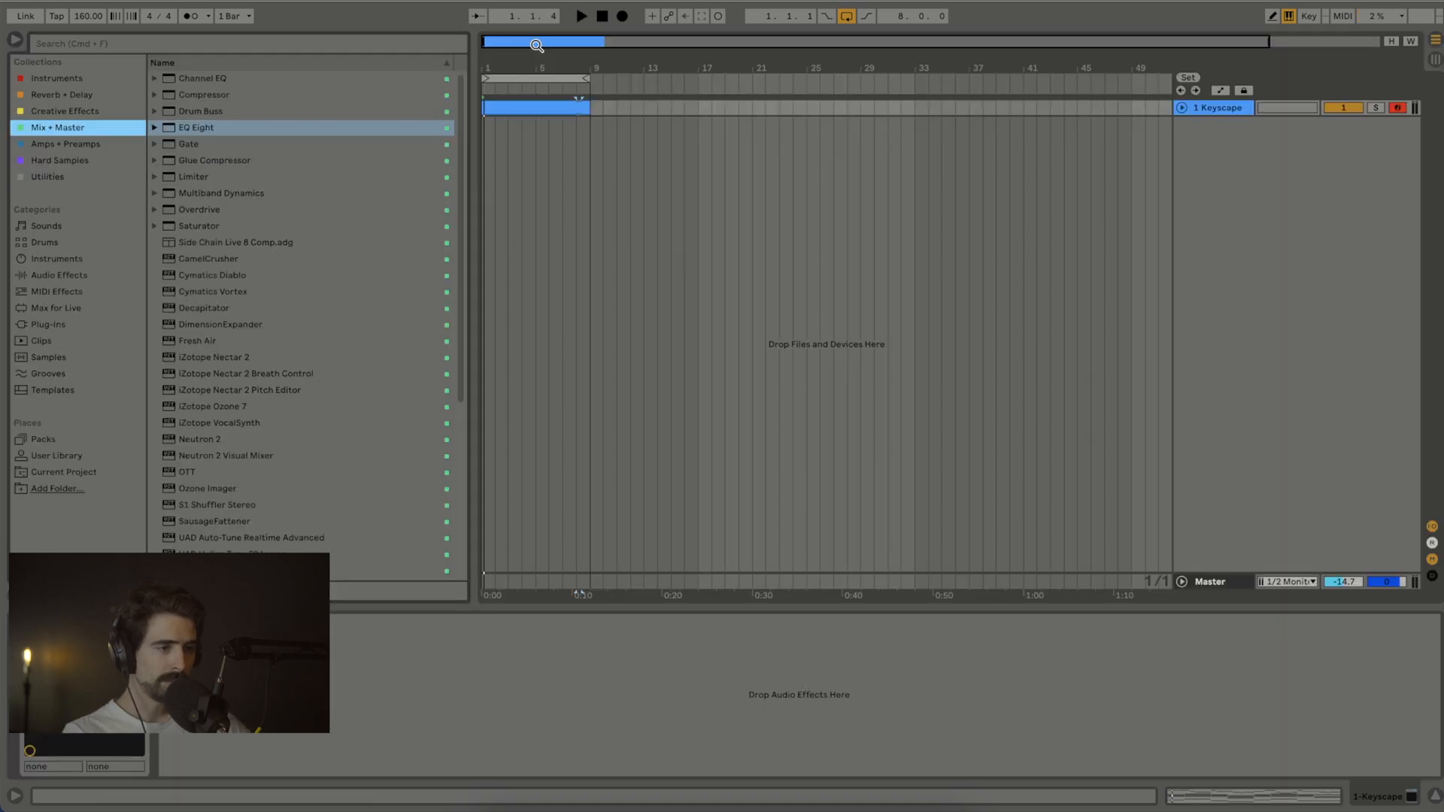
# Step: Find the Velocity MIDI effect in the browser and add its Piano preset to the Keyscape track
pyautogui.doubleClick(531, 107)
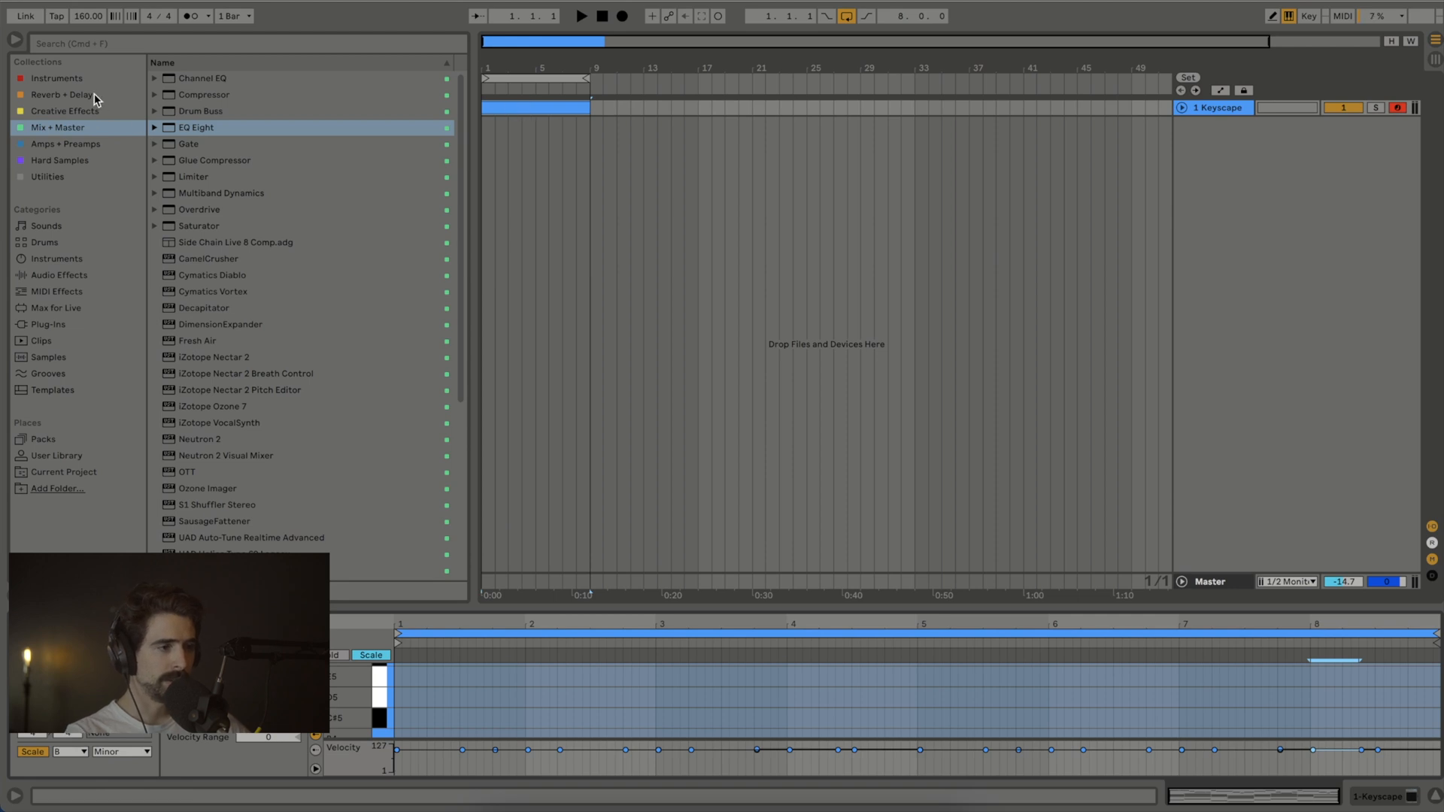
pyautogui.click(95, 113)
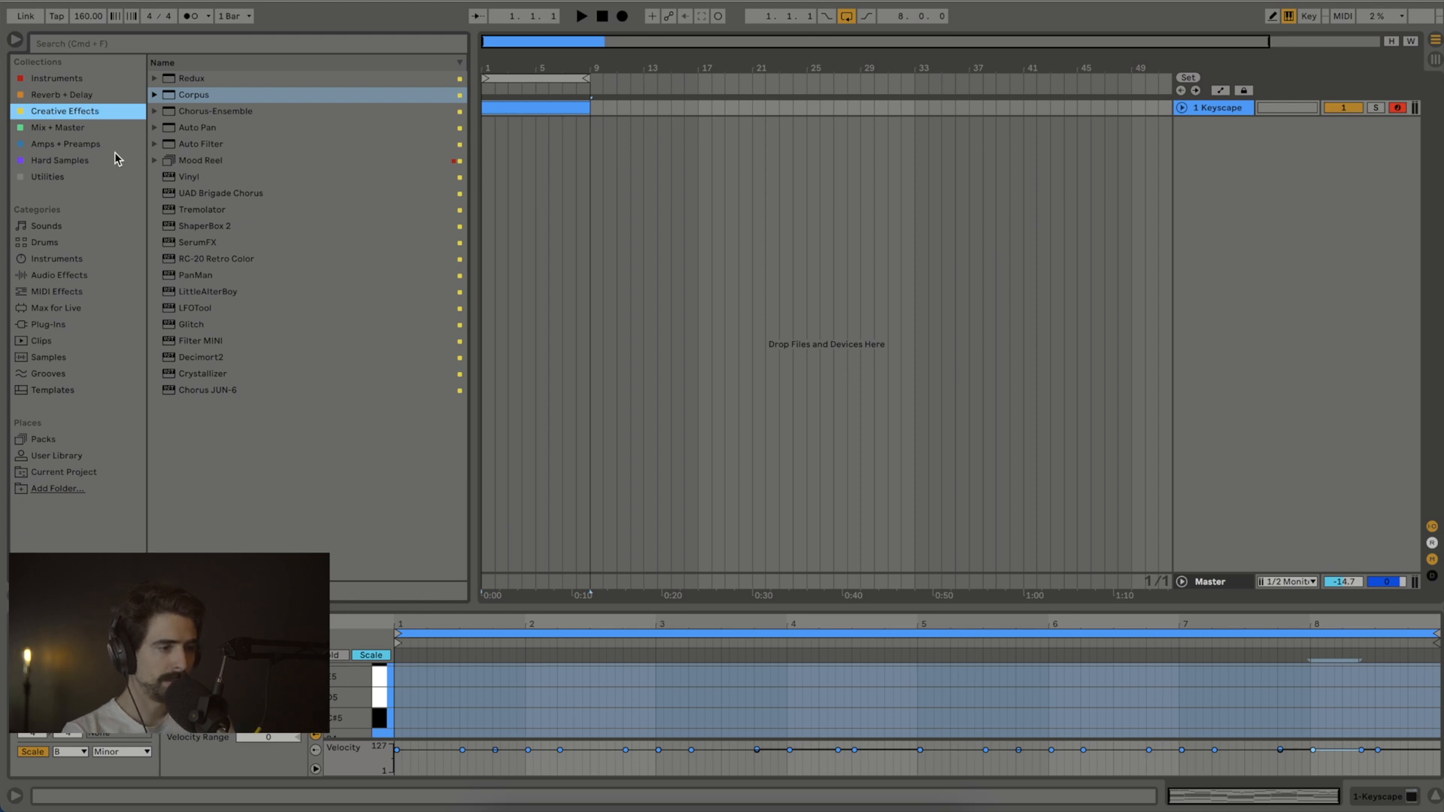
pyautogui.click(78, 177)
pyautogui.click(83, 161)
pyautogui.click(94, 145)
pyautogui.click(96, 128)
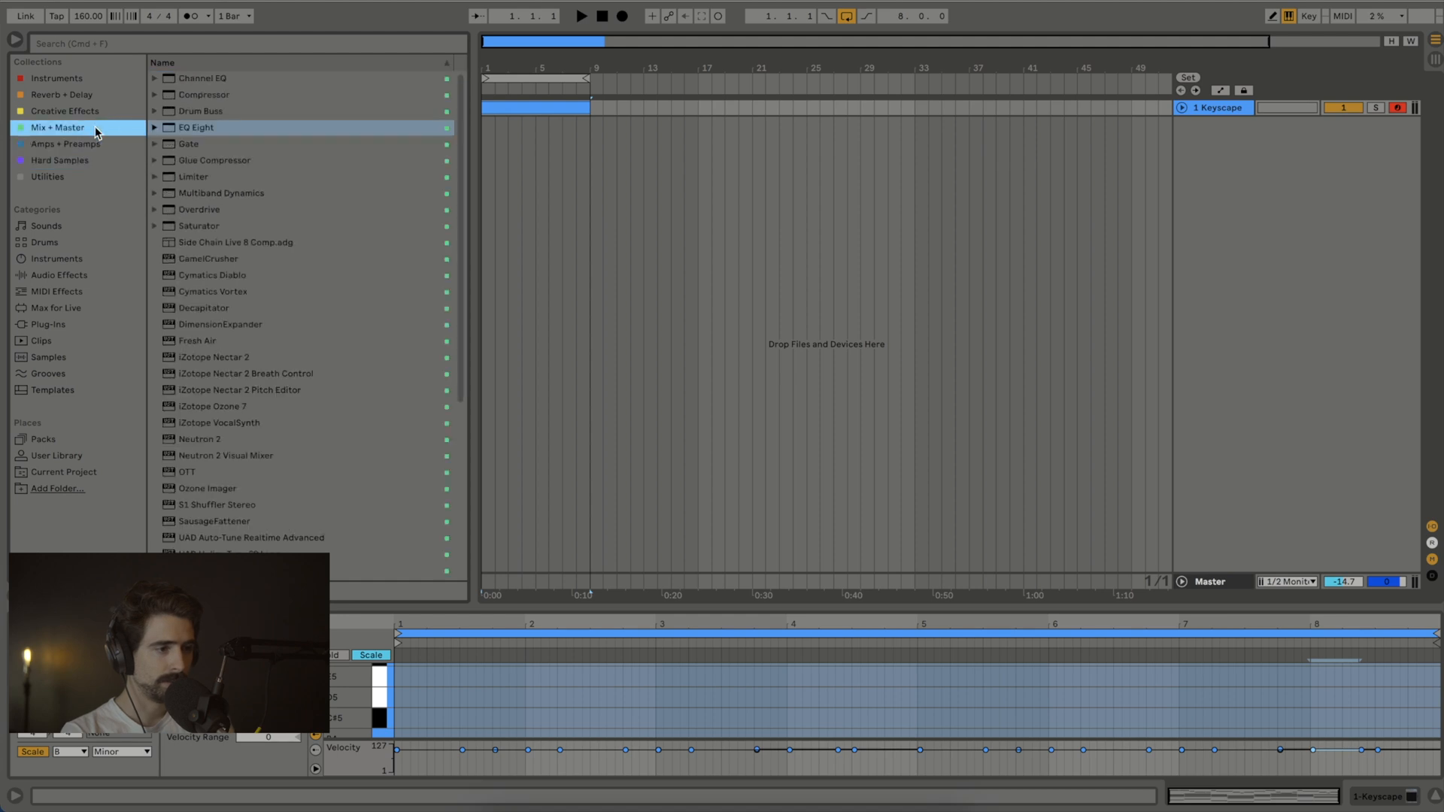
pyautogui.click(74, 178)
pyautogui.click(176, 193)
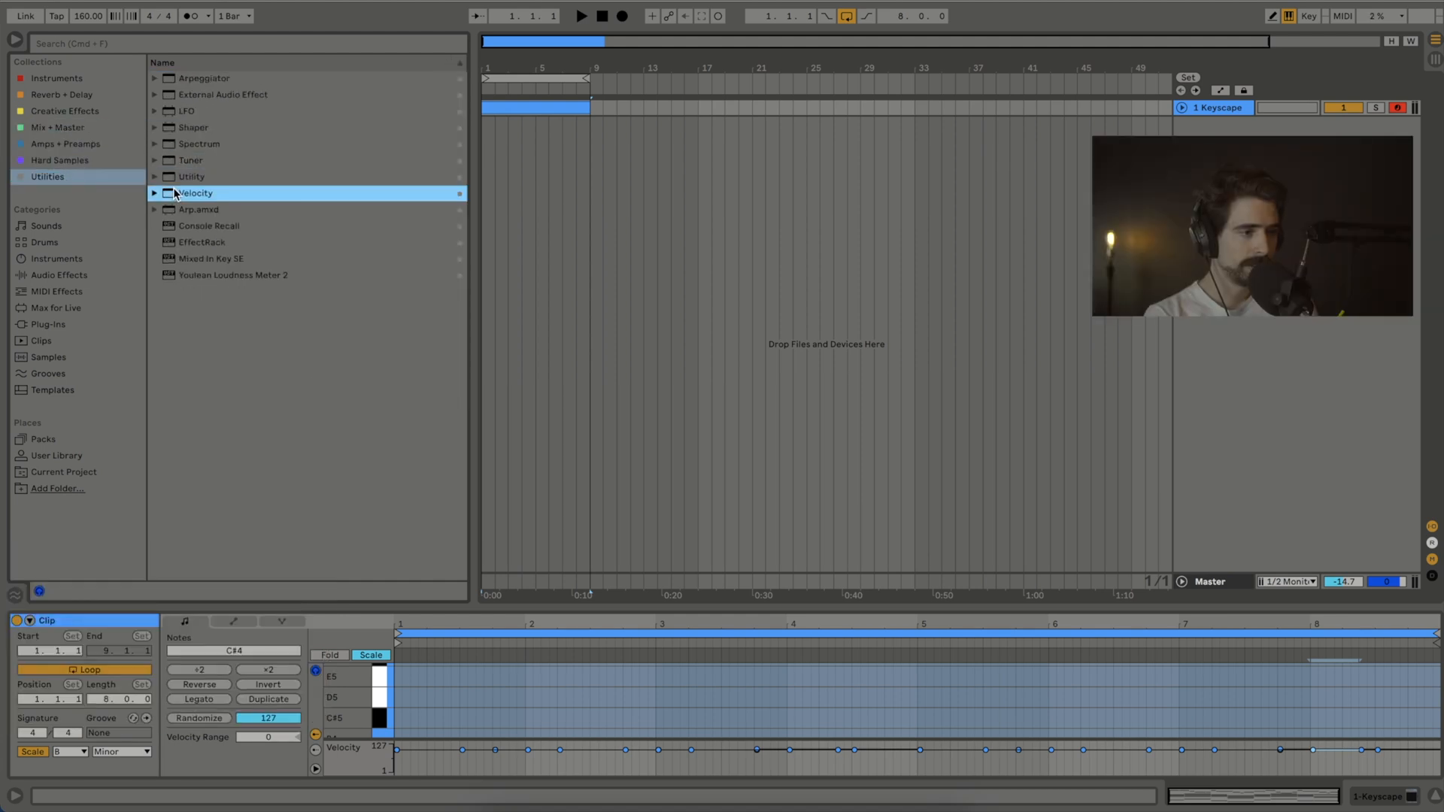
pyautogui.click(155, 194)
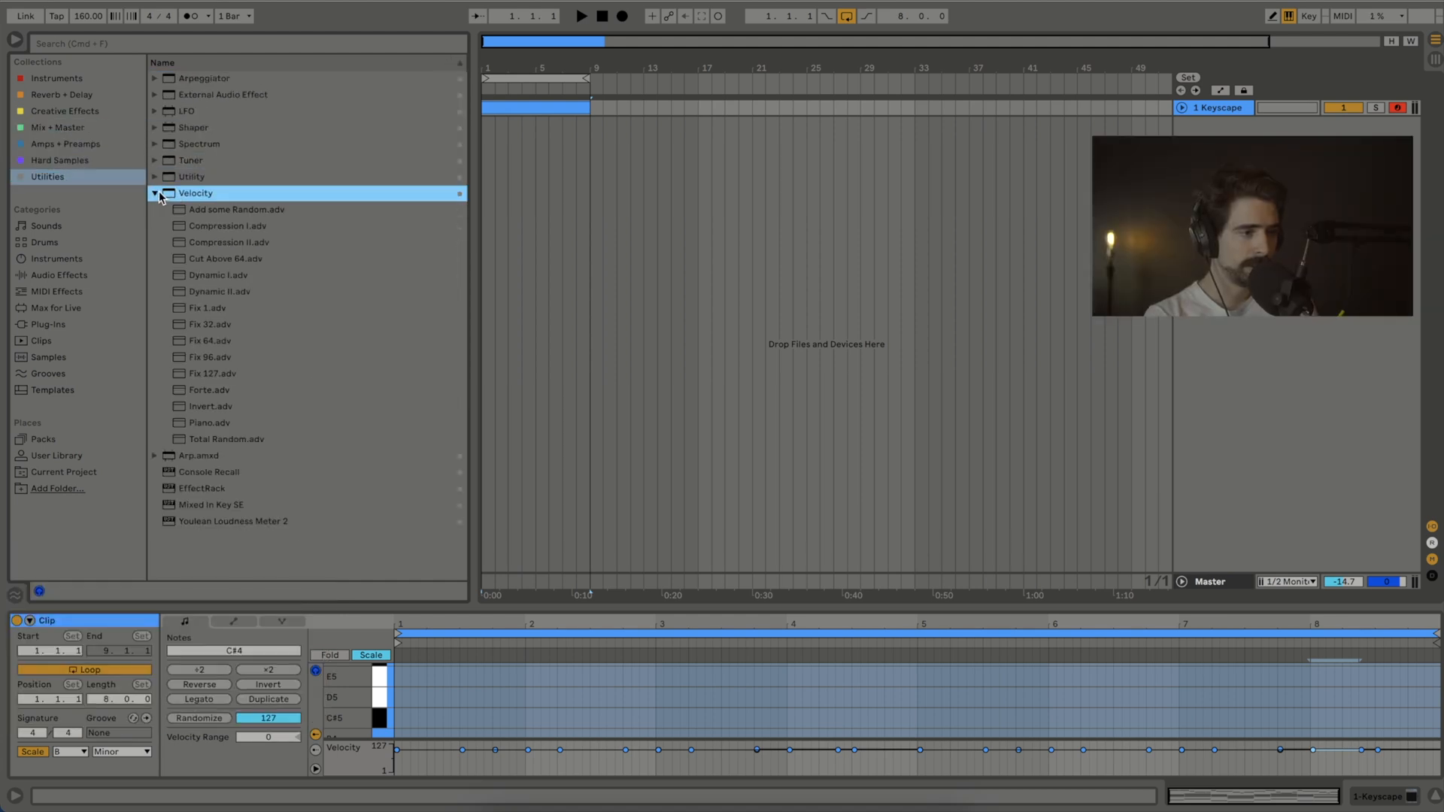
pyautogui.click(201, 423)
pyautogui.moveTo(1229, 114); pyautogui.dragTo(1225, 122)
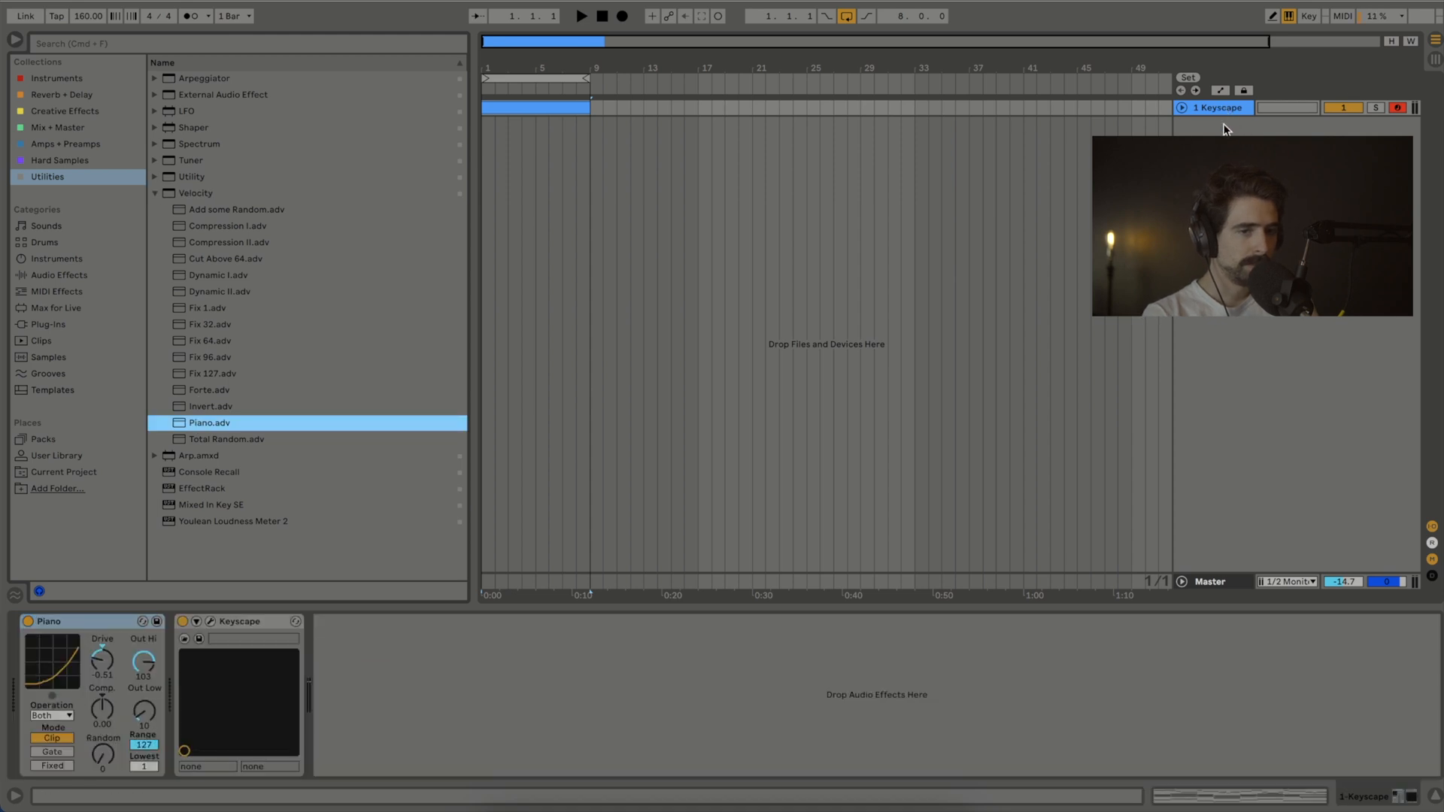
pyautogui.click(155, 194)
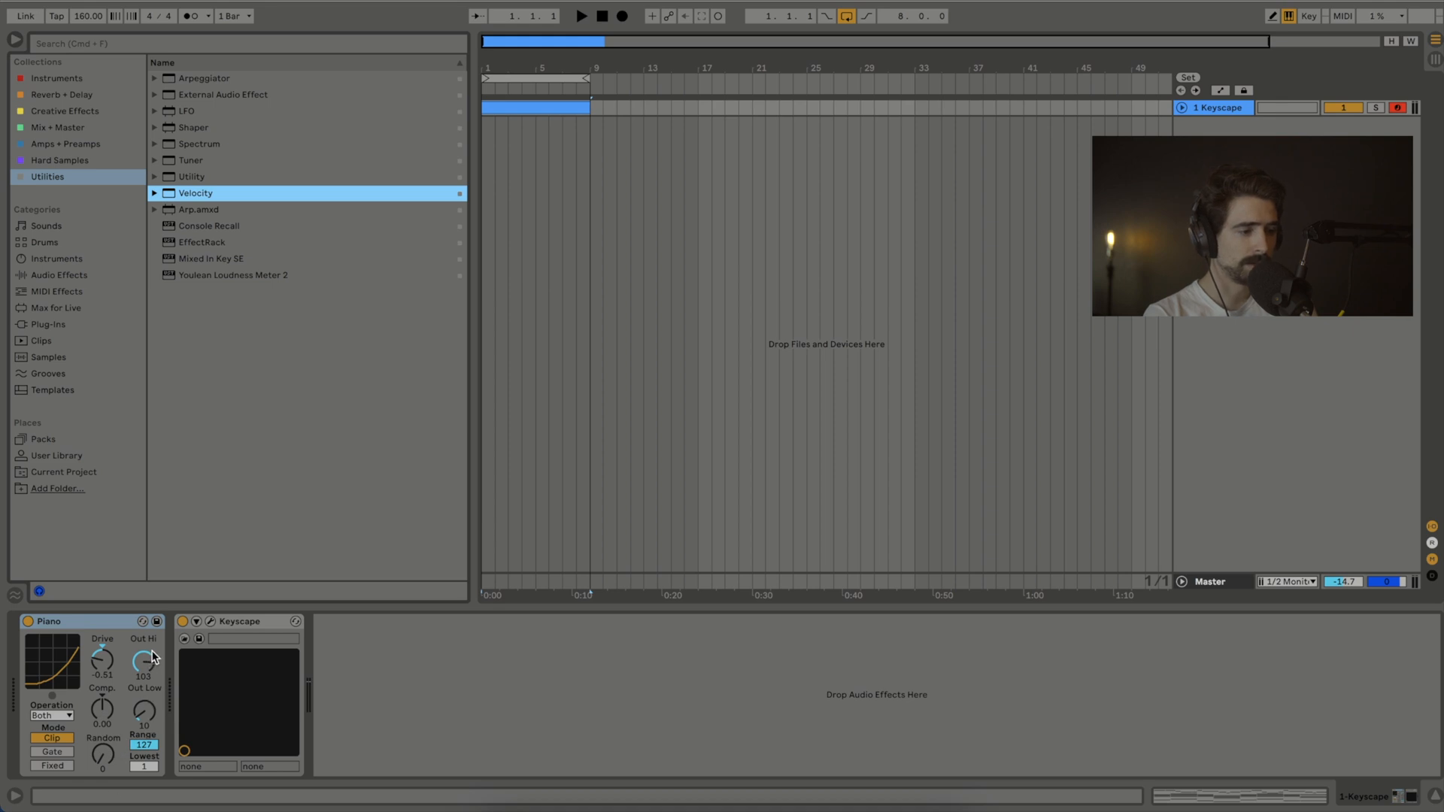
# Step: Set the Velocity effect's Out Low to 34 and play back the clip with the note editor enlarged
pyautogui.click(147, 727)
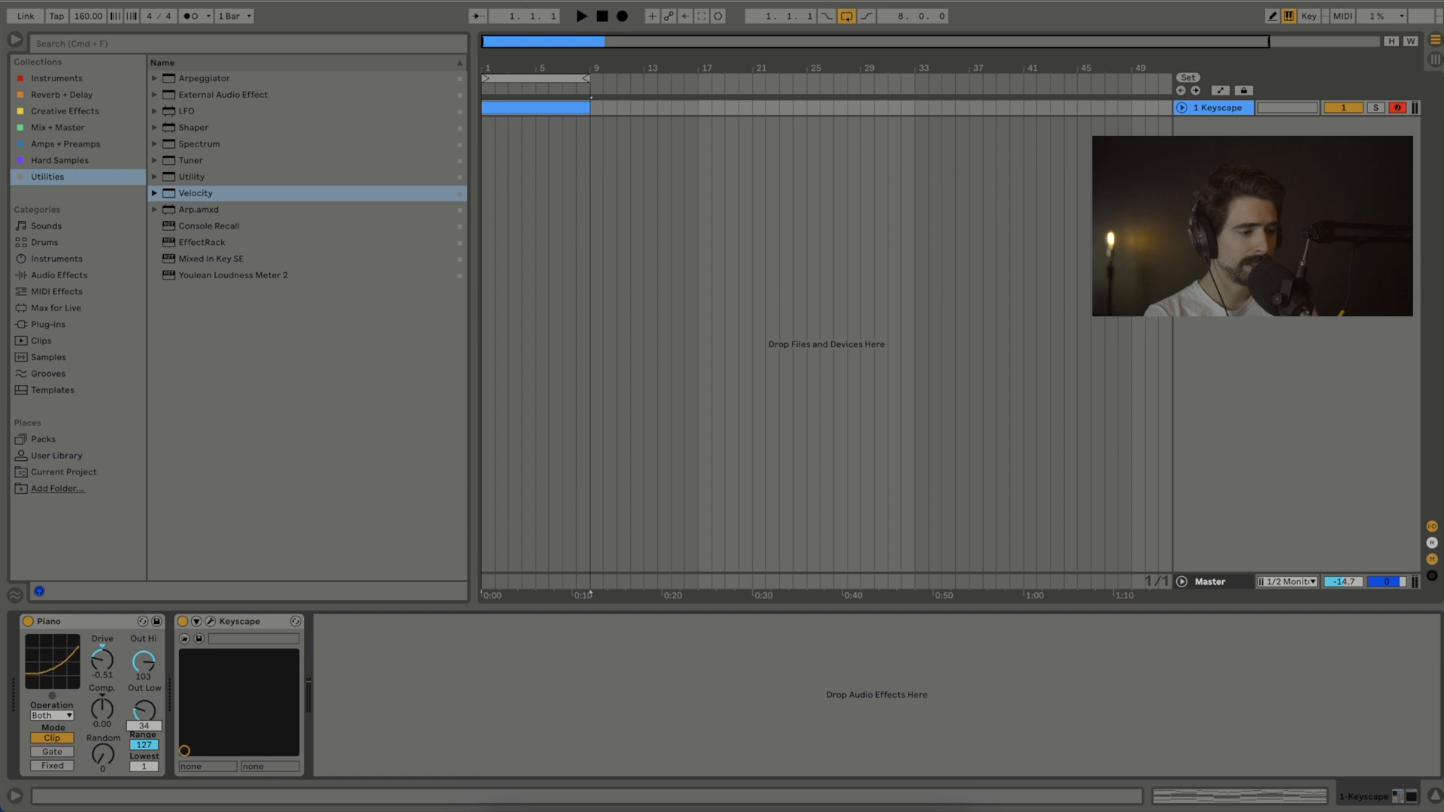
pyautogui.press('space')
pyautogui.click(511, 111)
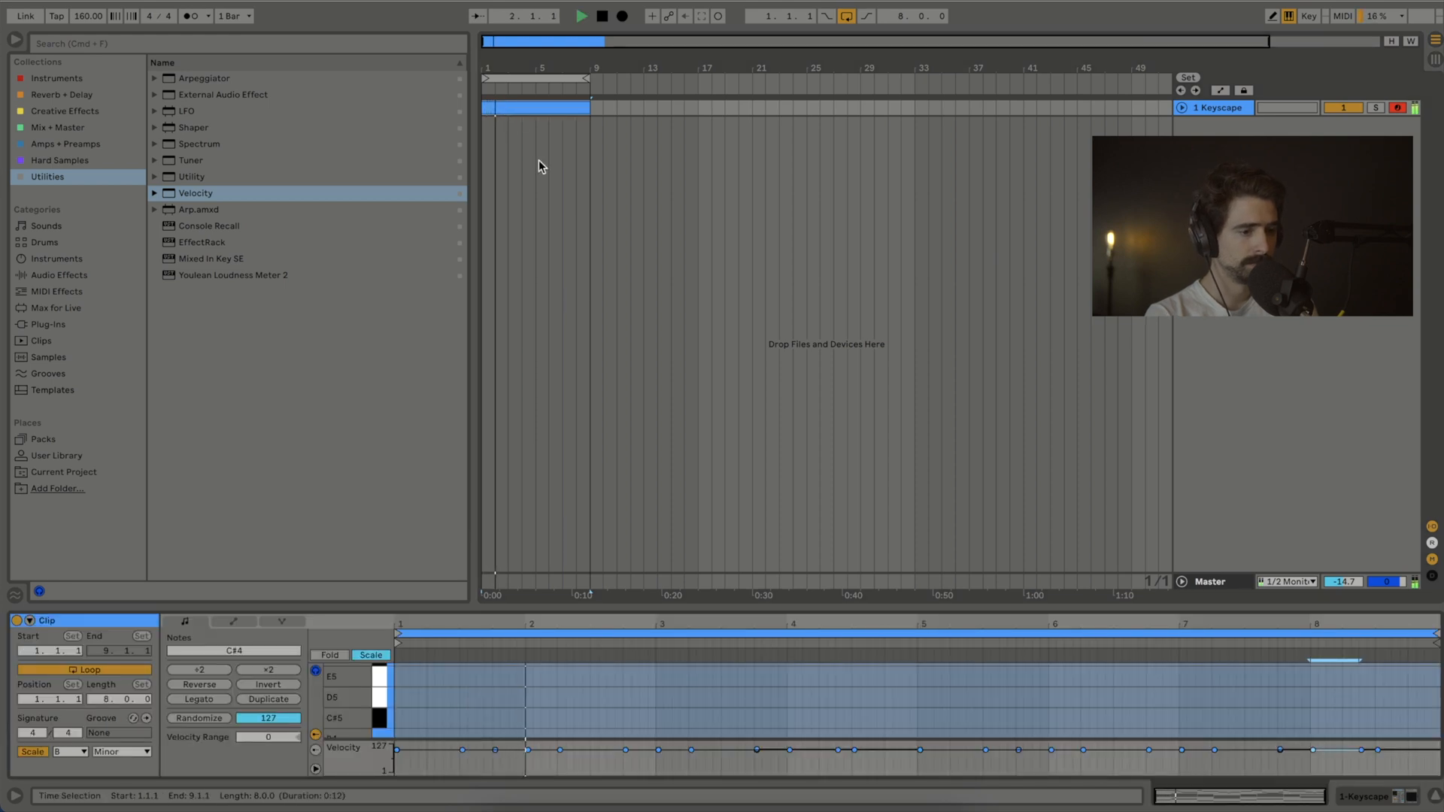
pyautogui.moveTo(591, 603); pyautogui.dragTo(575, 36)
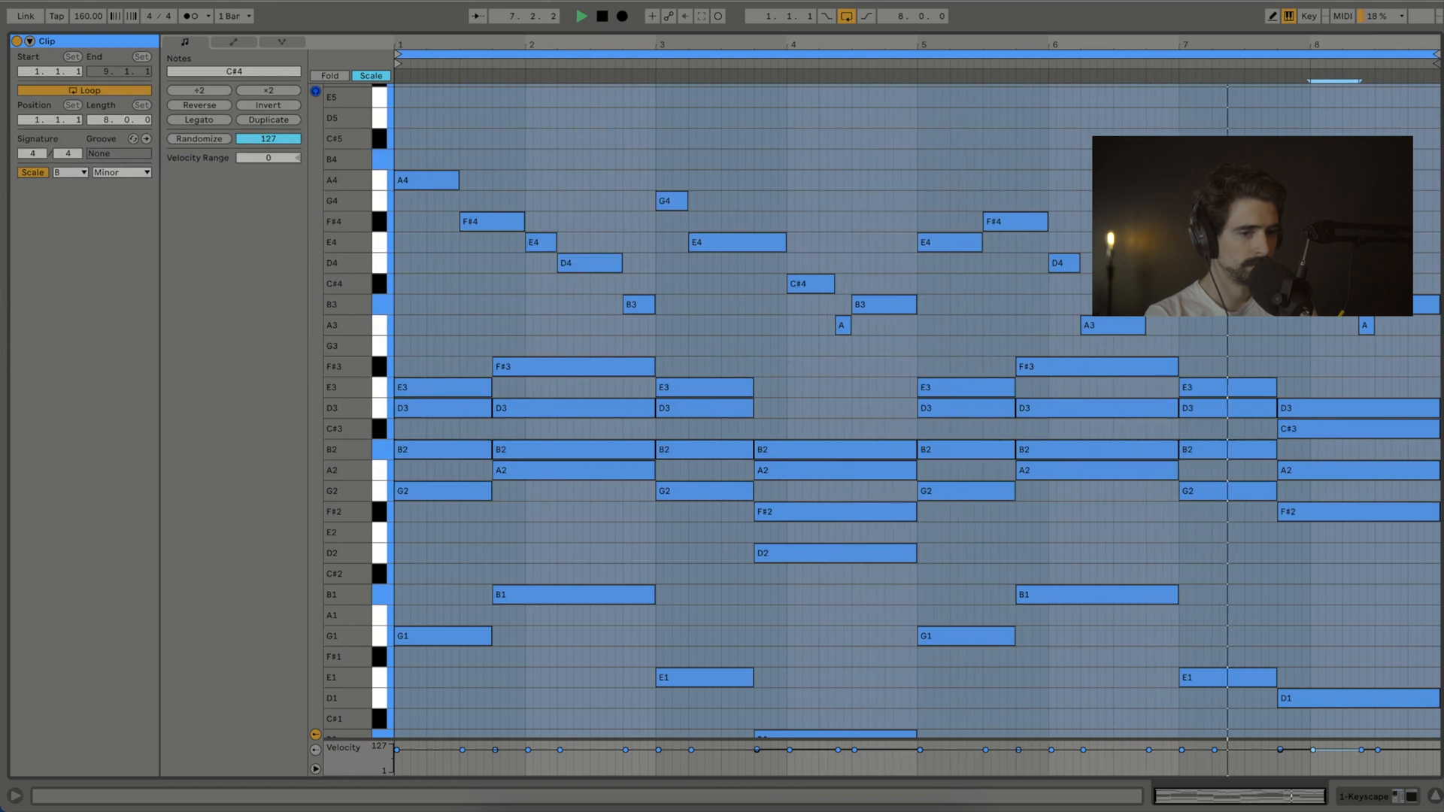
pyautogui.press('space')
# Step: With the grid turned off, trim the starts of the first chord's E3, D3, B2 and G2 by small uneven amounts
pyautogui.click(398, 386)
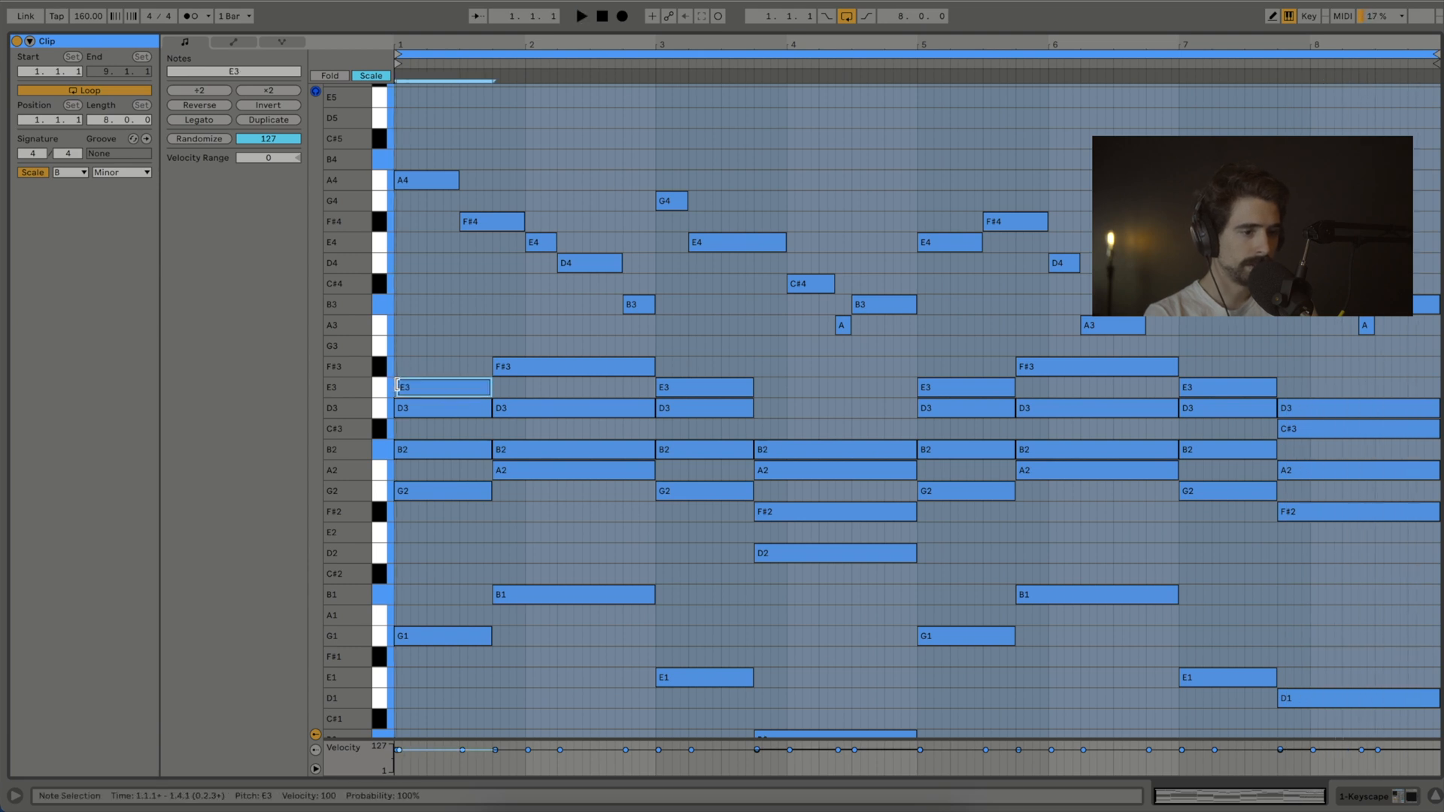
pyautogui.click(401, 409)
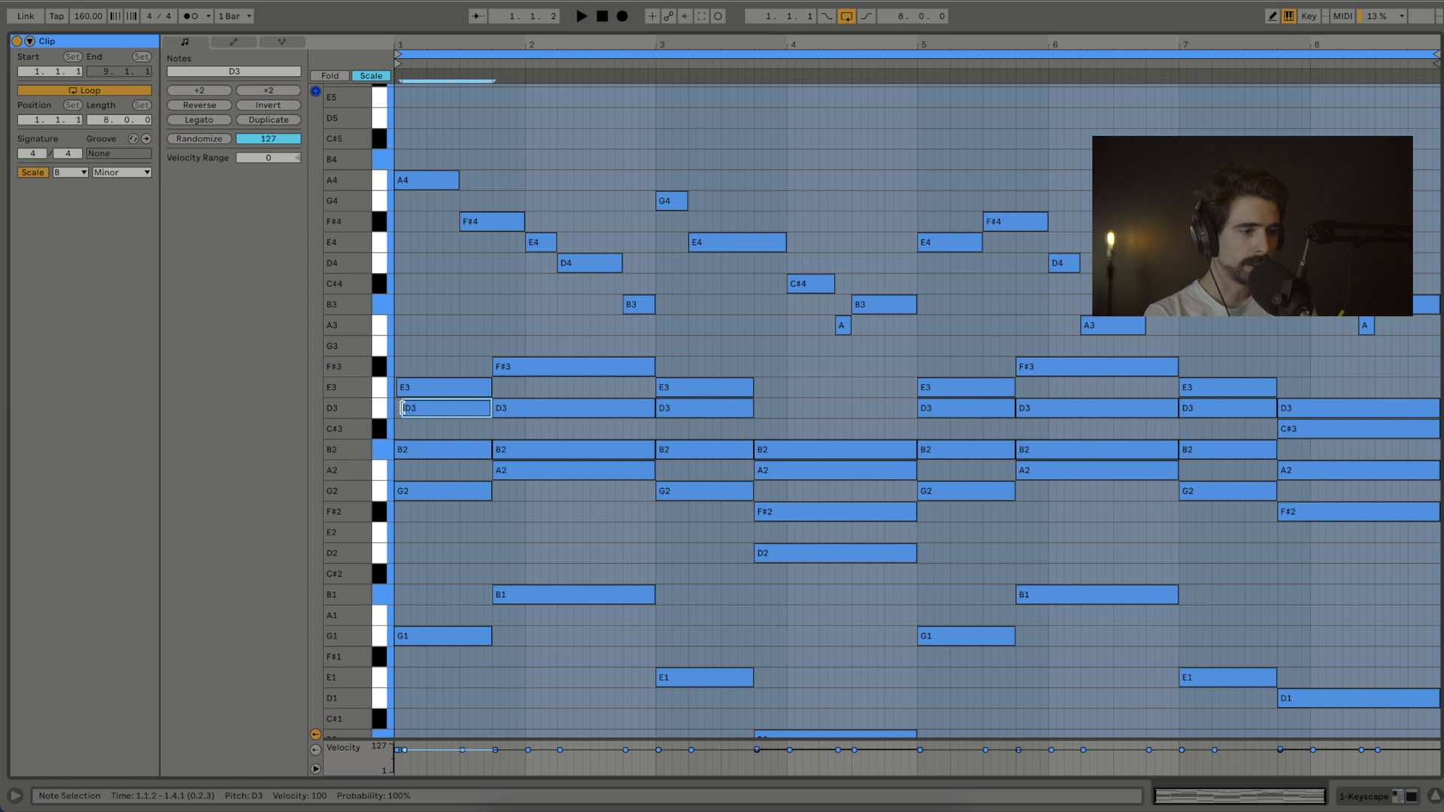
pyautogui.rightClick(399, 408)
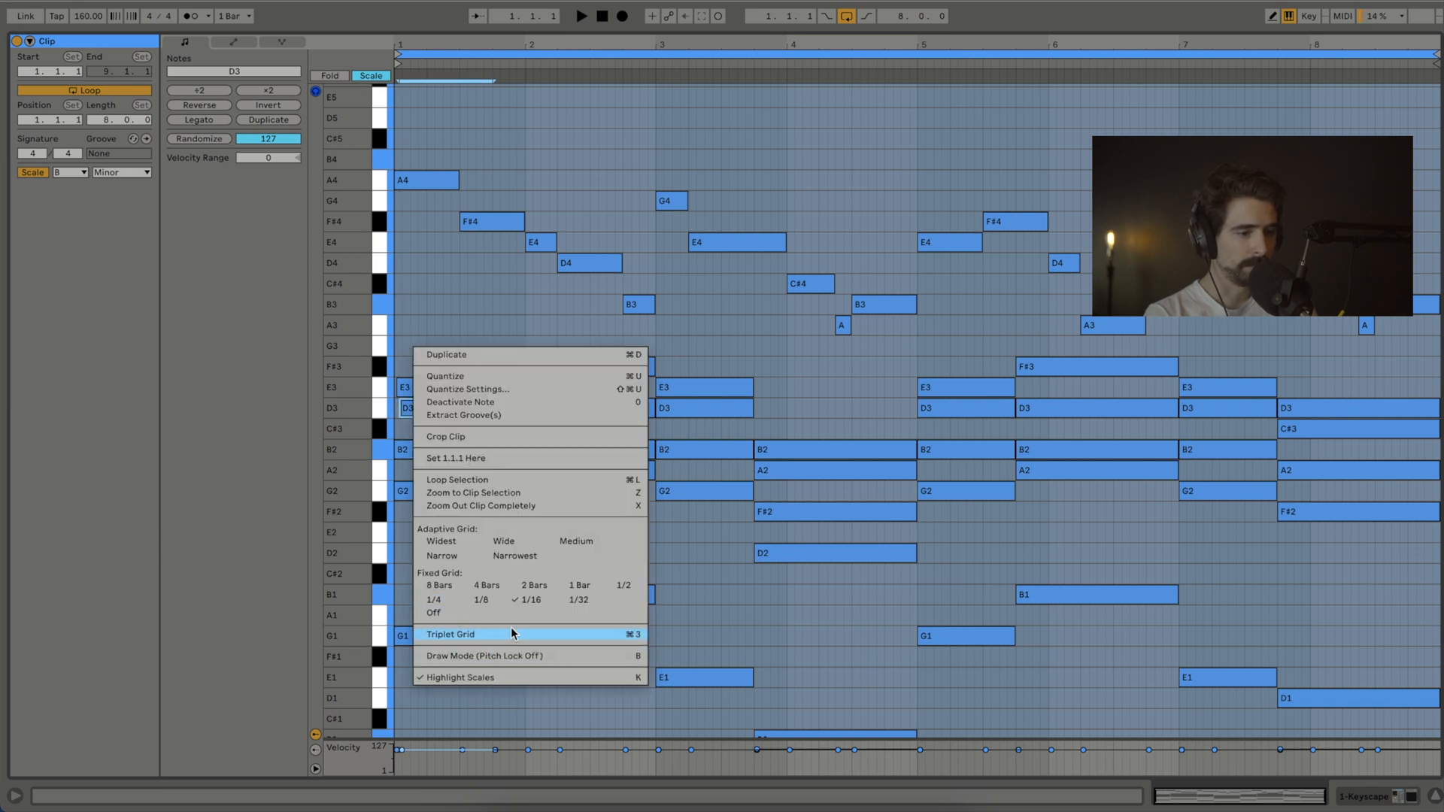
pyautogui.click(453, 611)
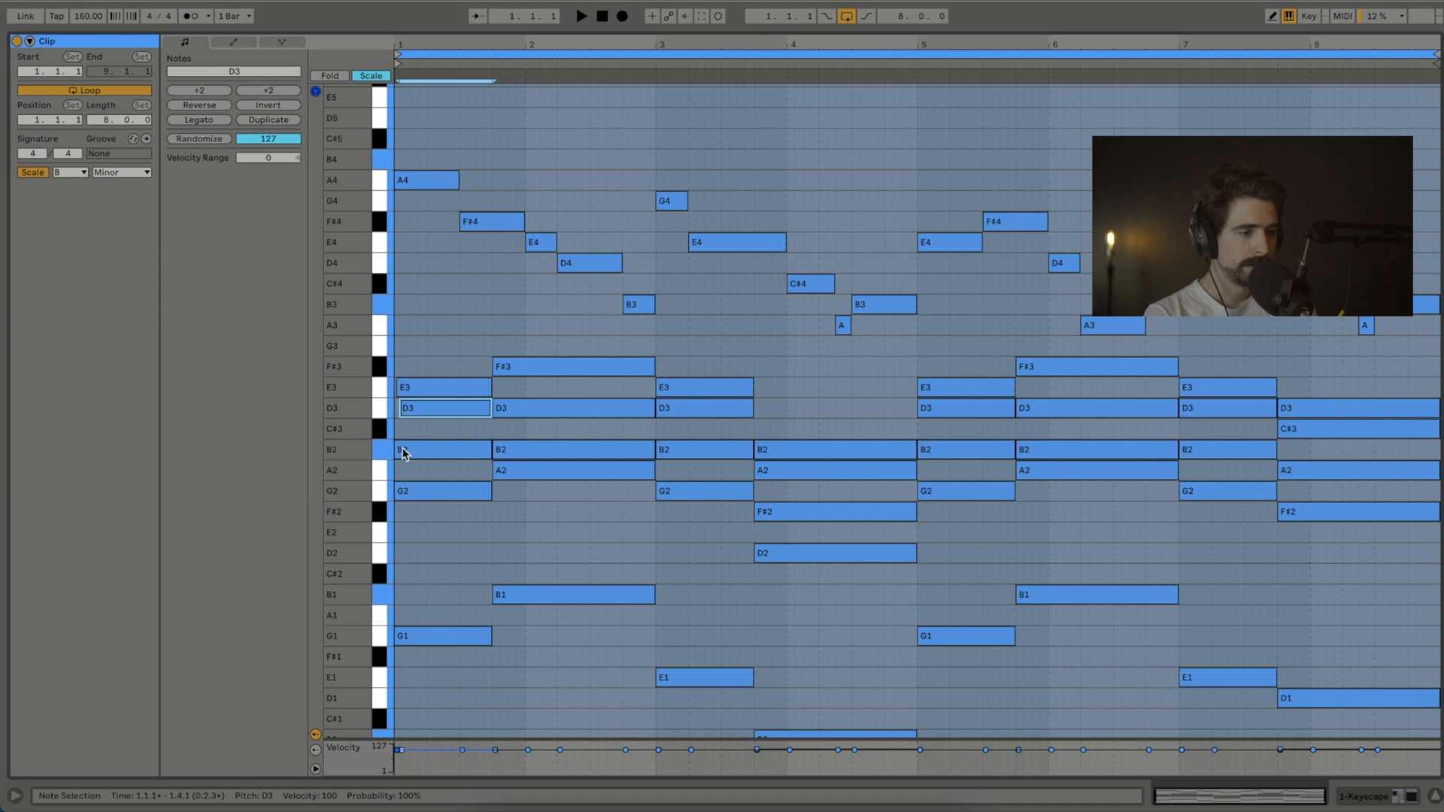
pyautogui.click(399, 451)
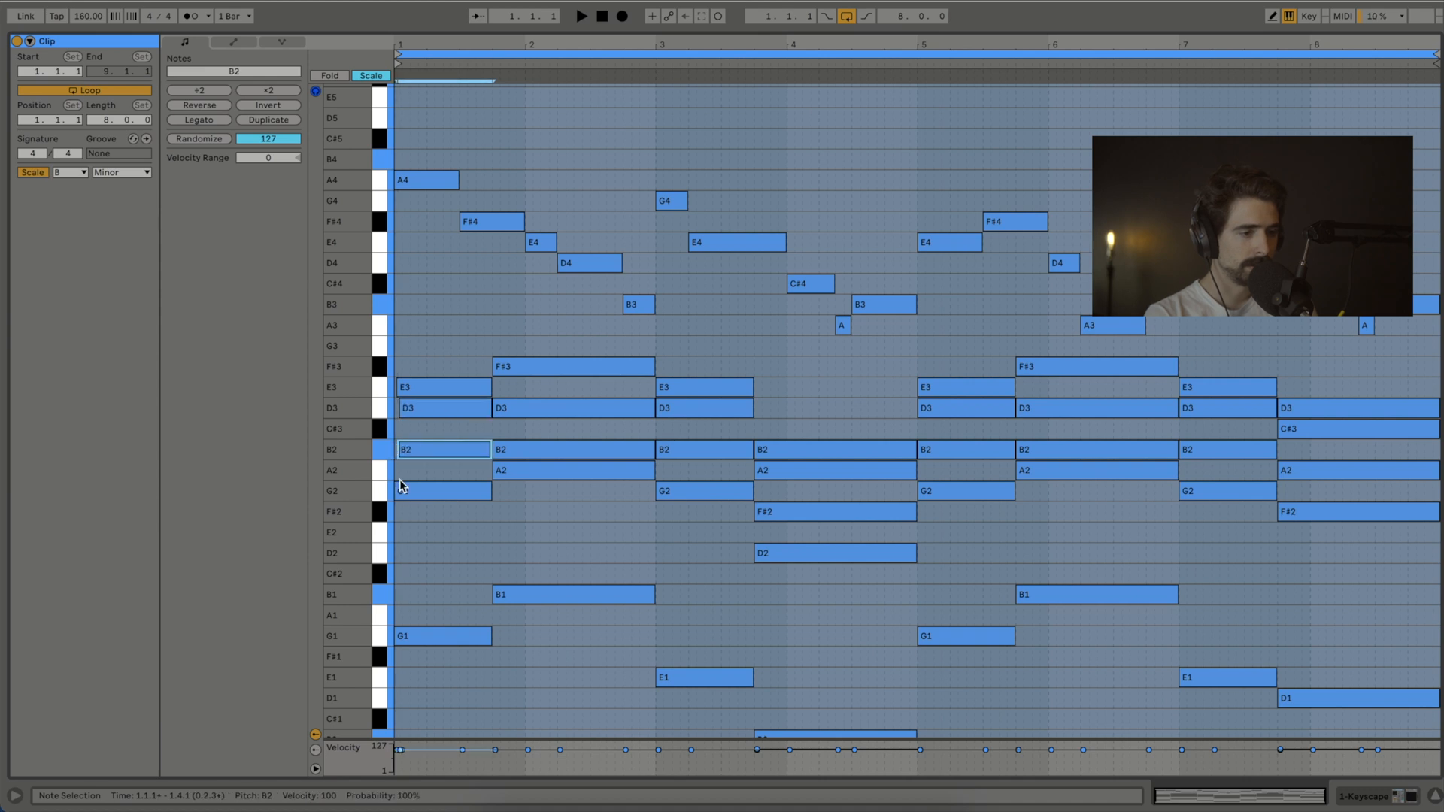
pyautogui.moveTo(396, 493); pyautogui.dragTo(399, 492)
# Step: Trim the upper notes' starts of the second, third and fourth chords slightly and unevenly, leaving the bass notes on the beat
pyautogui.moveTo(494, 473); pyautogui.dragTo(496, 451)
pyautogui.click(496, 457)
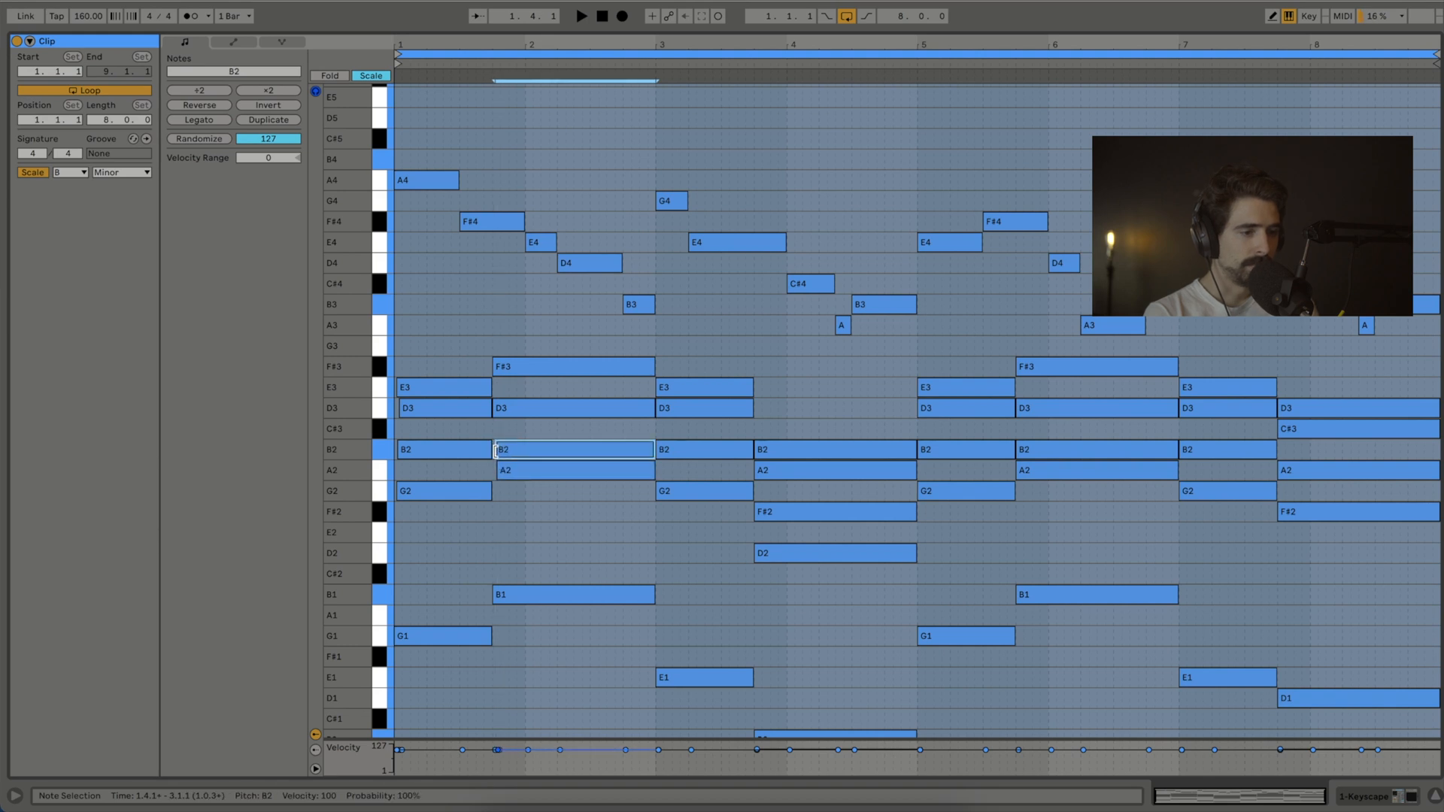
pyautogui.click(495, 409)
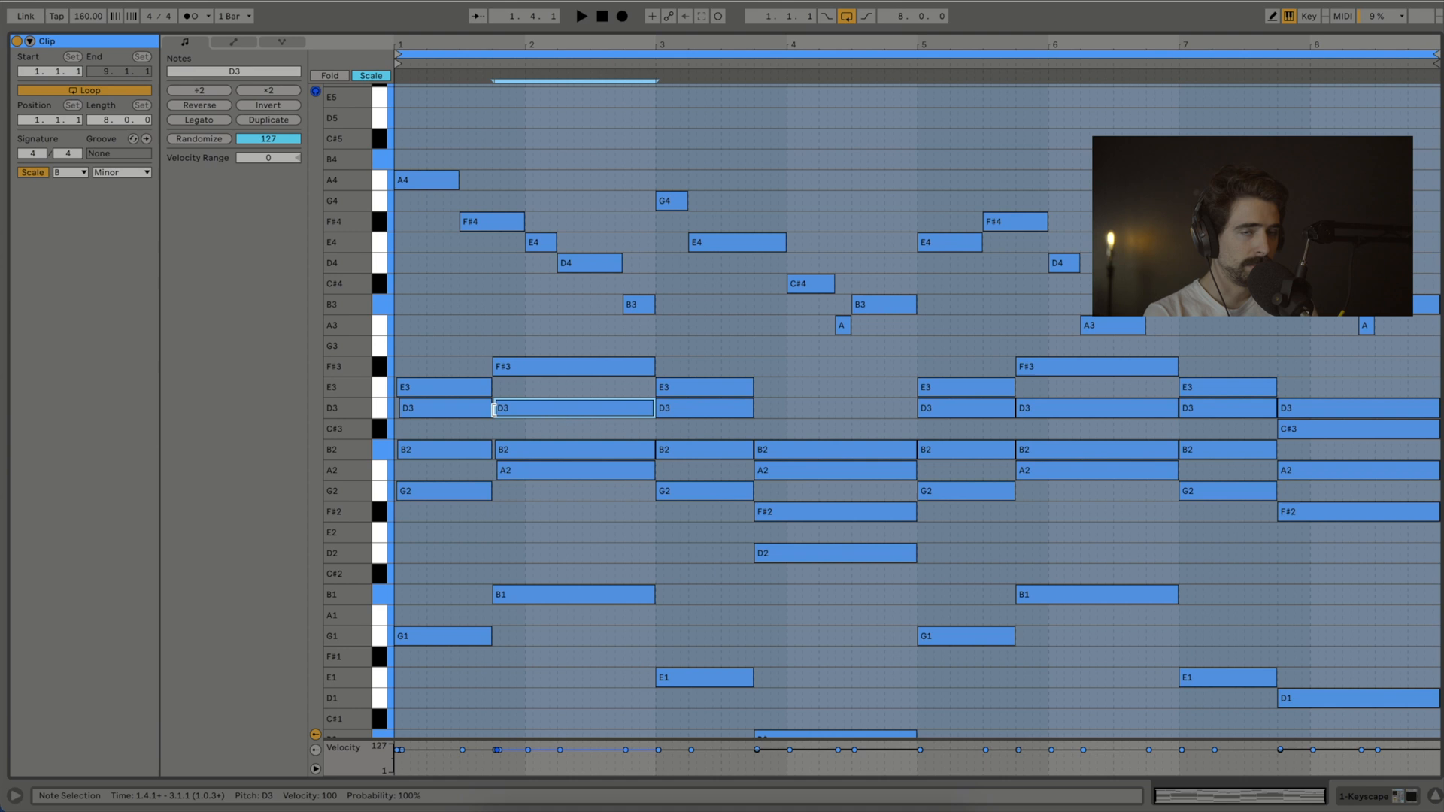
pyautogui.moveTo(494, 366); pyautogui.dragTo(496, 366)
pyautogui.moveTo(657, 387); pyautogui.dragTo(661, 387)
pyautogui.moveTo(657, 491); pyautogui.dragTo(659, 491)
pyautogui.moveTo(755, 450); pyautogui.dragTo(759, 471)
pyautogui.moveTo(755, 511); pyautogui.dragTo(757, 553)
# Step: Stagger the starts of the upper notes in the two chords of bars 5 and 6 by small uneven amounts
pyautogui.moveTo(919, 491); pyautogui.dragTo(920, 450)
pyautogui.moveTo(918, 408); pyautogui.dragTo(922, 390)
pyautogui.moveTo(1017, 367); pyautogui.dragTo(1020, 408)
pyautogui.moveTo(1017, 450); pyautogui.dragTo(1019, 450)
pyautogui.moveTo(1017, 471); pyautogui.dragTo(1022, 471)
# Step: Stagger the starts of the upper notes in the last two chords from bar 7 onward, and play back the clip
pyautogui.moveTo(1180, 450); pyautogui.dragTo(1183, 490)
pyautogui.moveTo(1180, 409); pyautogui.dragTo(1182, 408)
pyautogui.moveTo(1179, 390); pyautogui.dragTo(1185, 389)
pyautogui.moveTo(1278, 408); pyautogui.dragTo(1282, 408)
pyautogui.moveTo(1278, 427); pyautogui.dragTo(1283, 470)
pyautogui.moveTo(1278, 510); pyautogui.dragTo(1280, 510)
pyautogui.press('space')
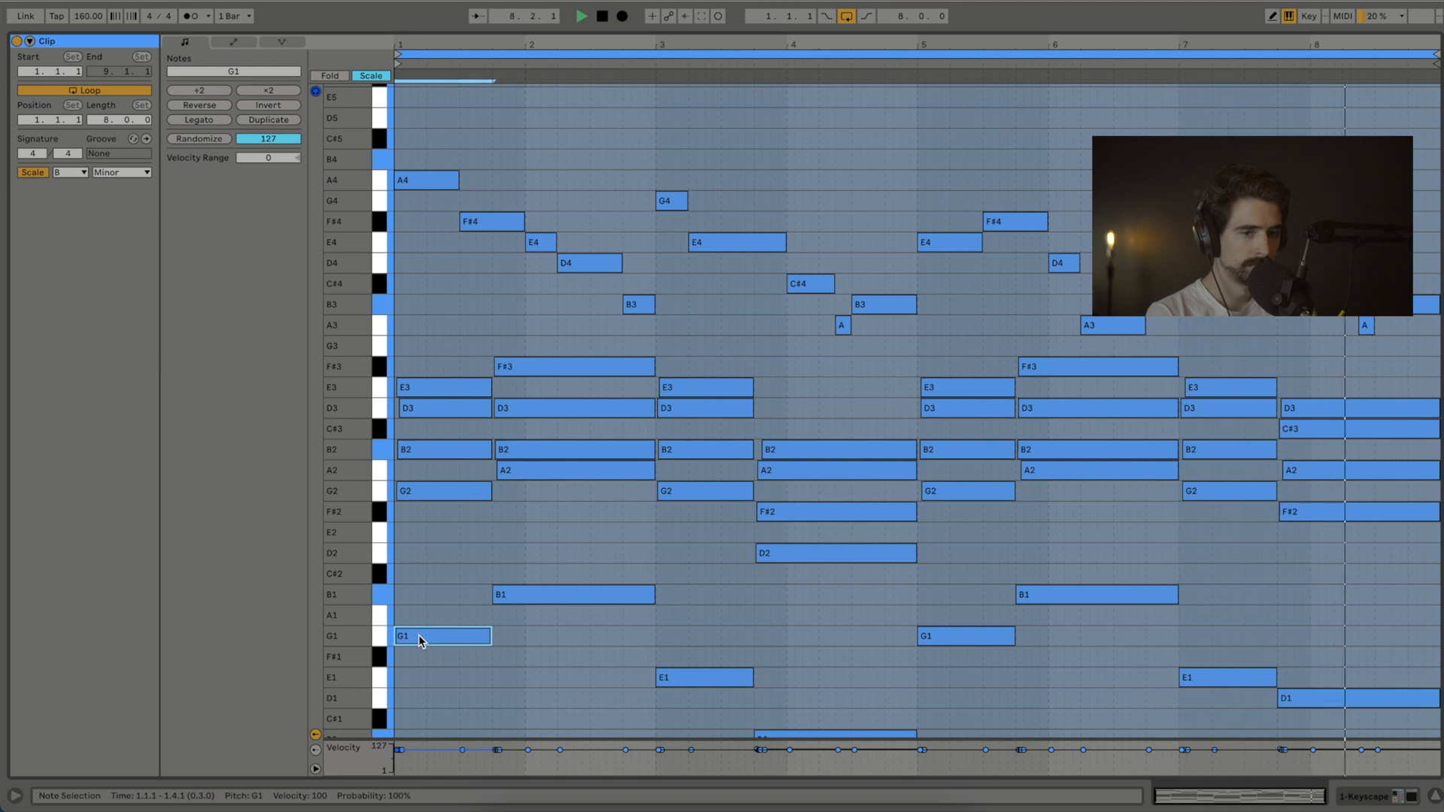
pyautogui.press('space')
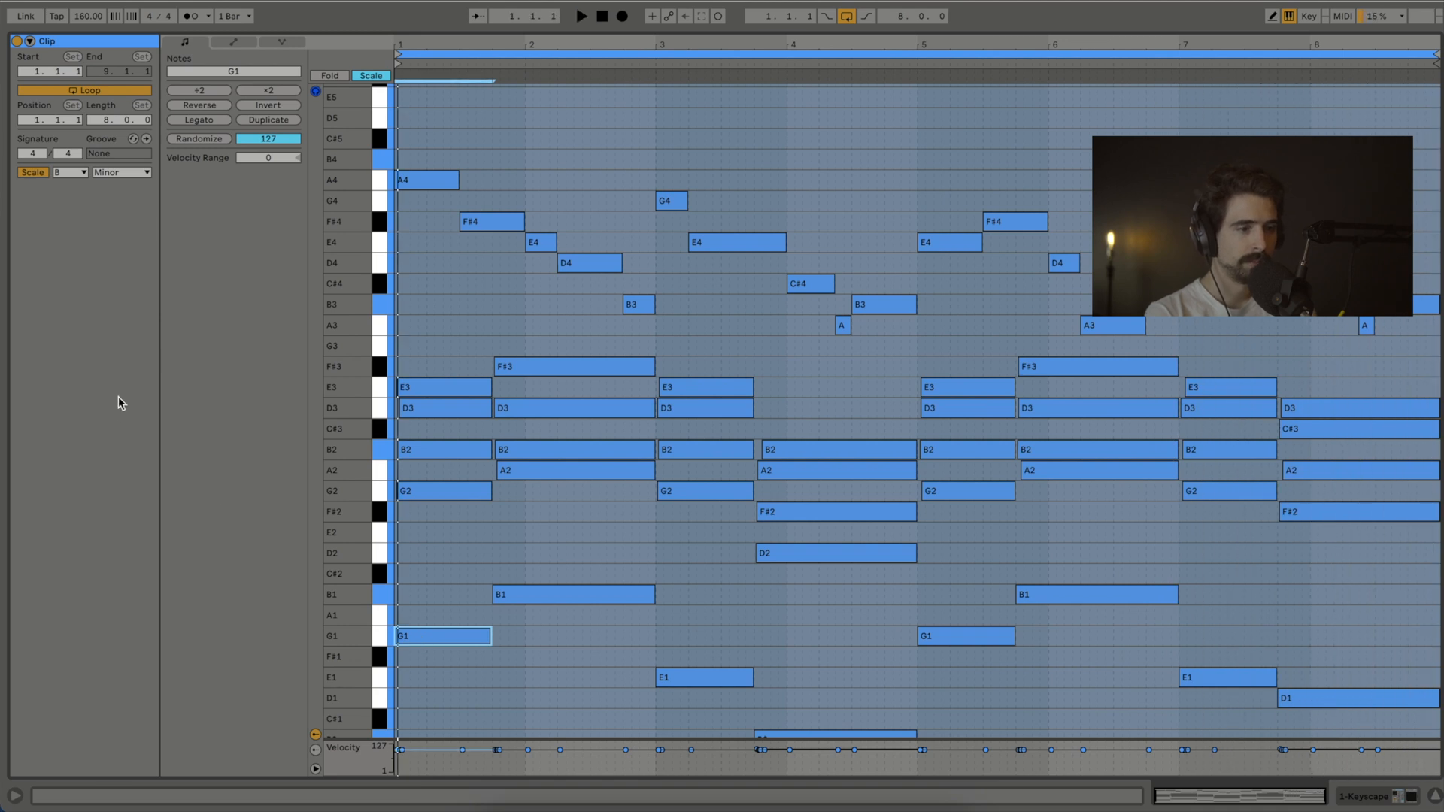
# Step: Nudge the opening melody notes A4, F#4, E4 and D4 in bars 1 and 2 slightly behind the beat
pyautogui.click(398, 180)
pyautogui.moveTo(403, 183); pyautogui.dragTo(407, 184)
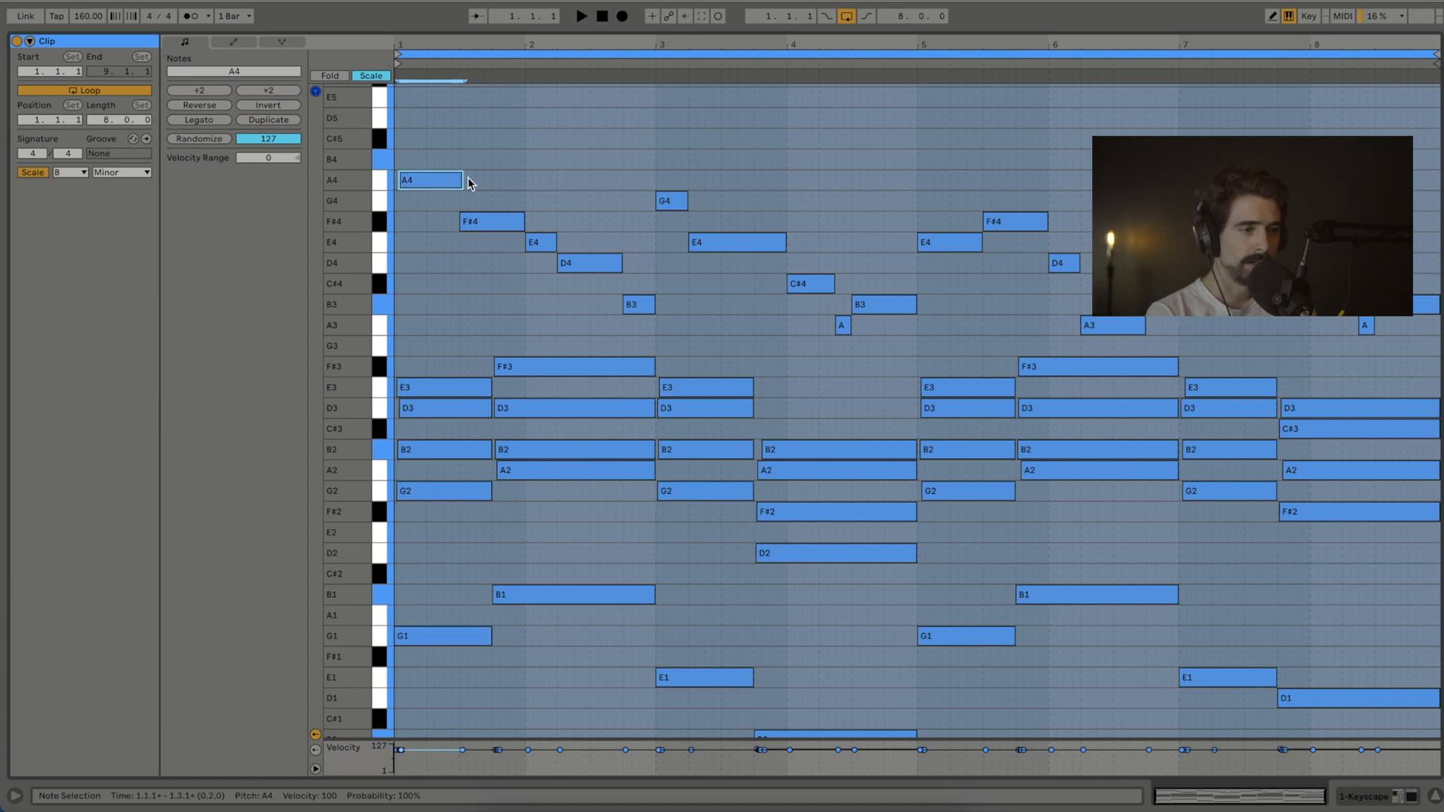
pyautogui.moveTo(467, 220); pyautogui.dragTo(581, 264)
pyautogui.rightClick(580, 264)
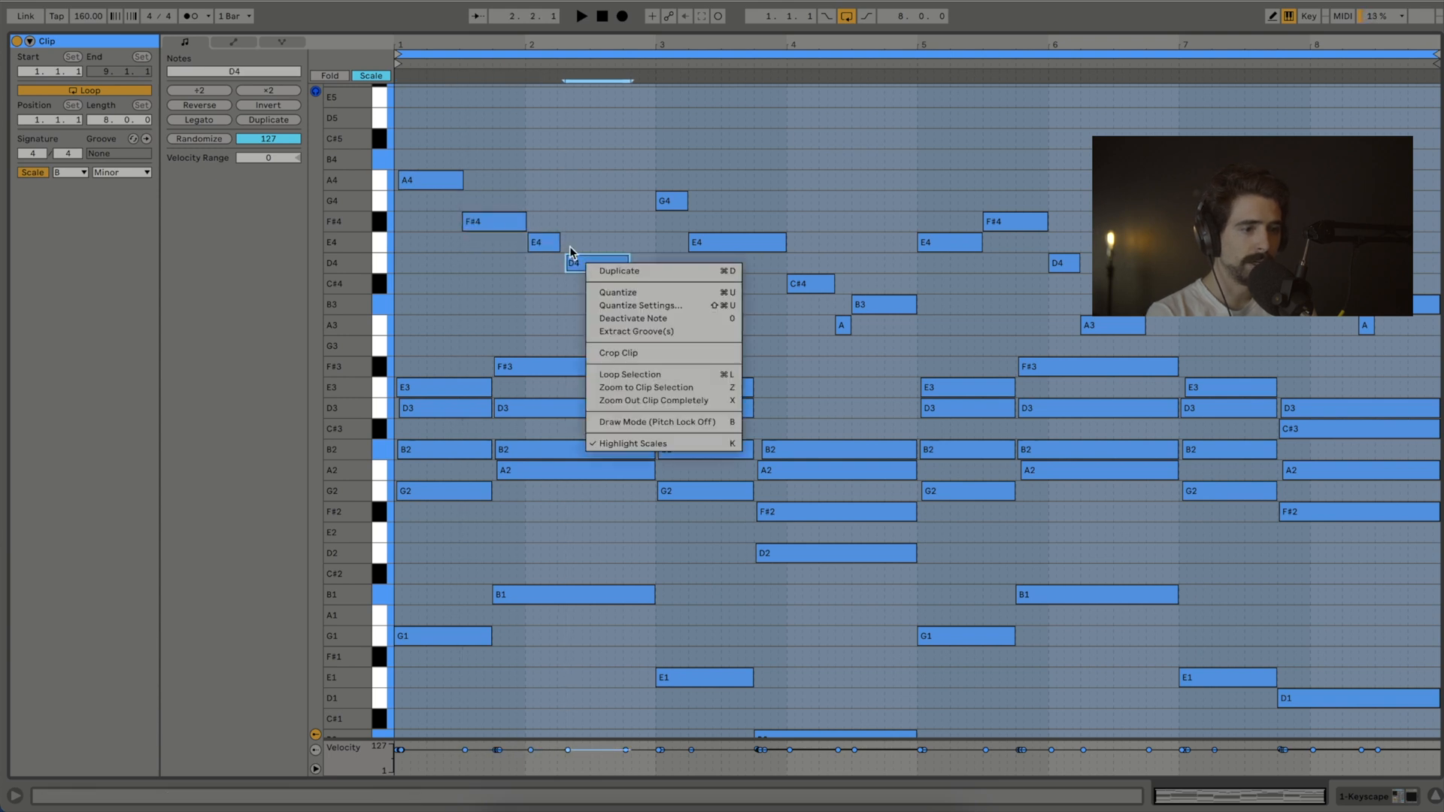
pyautogui.click(571, 262)
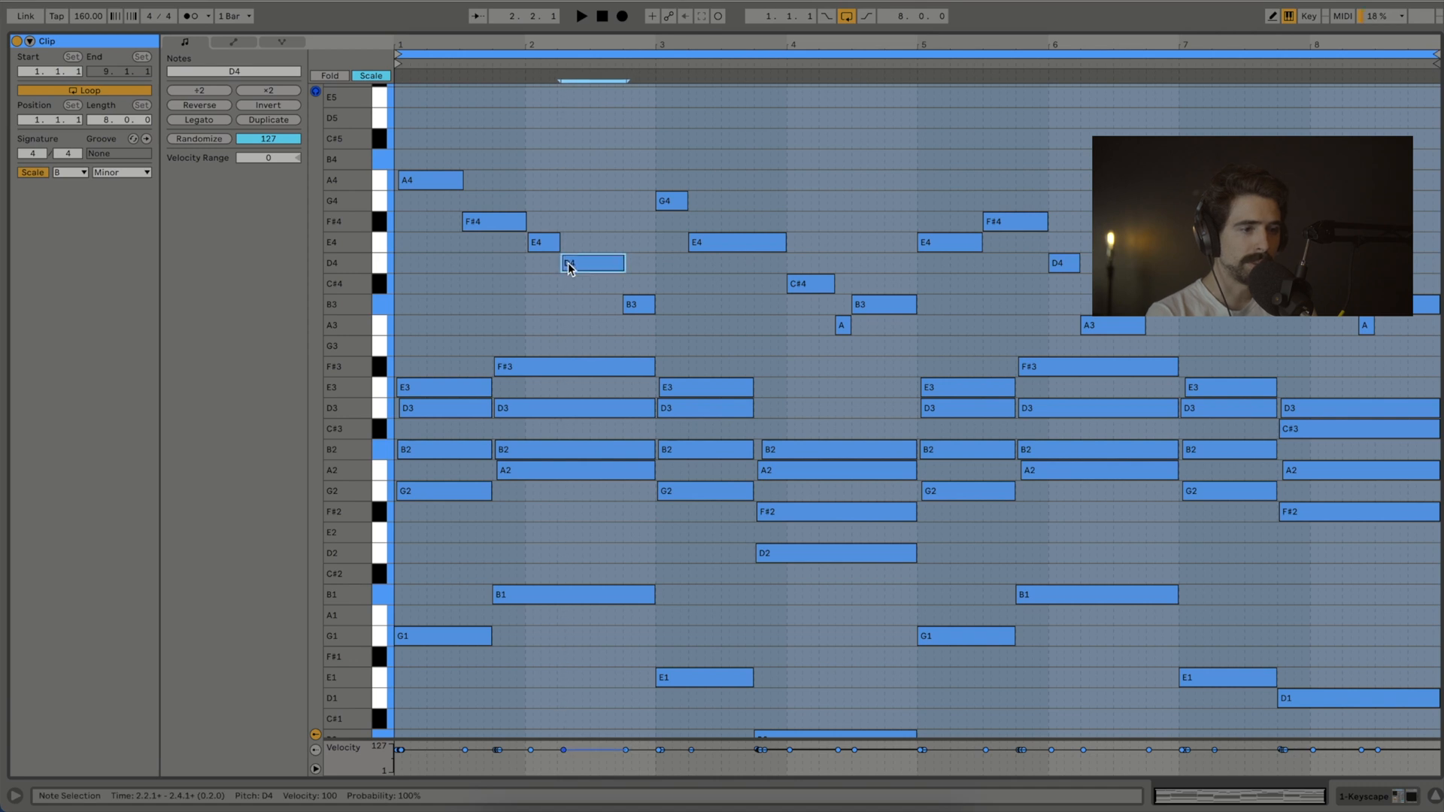
pyautogui.click(558, 241)
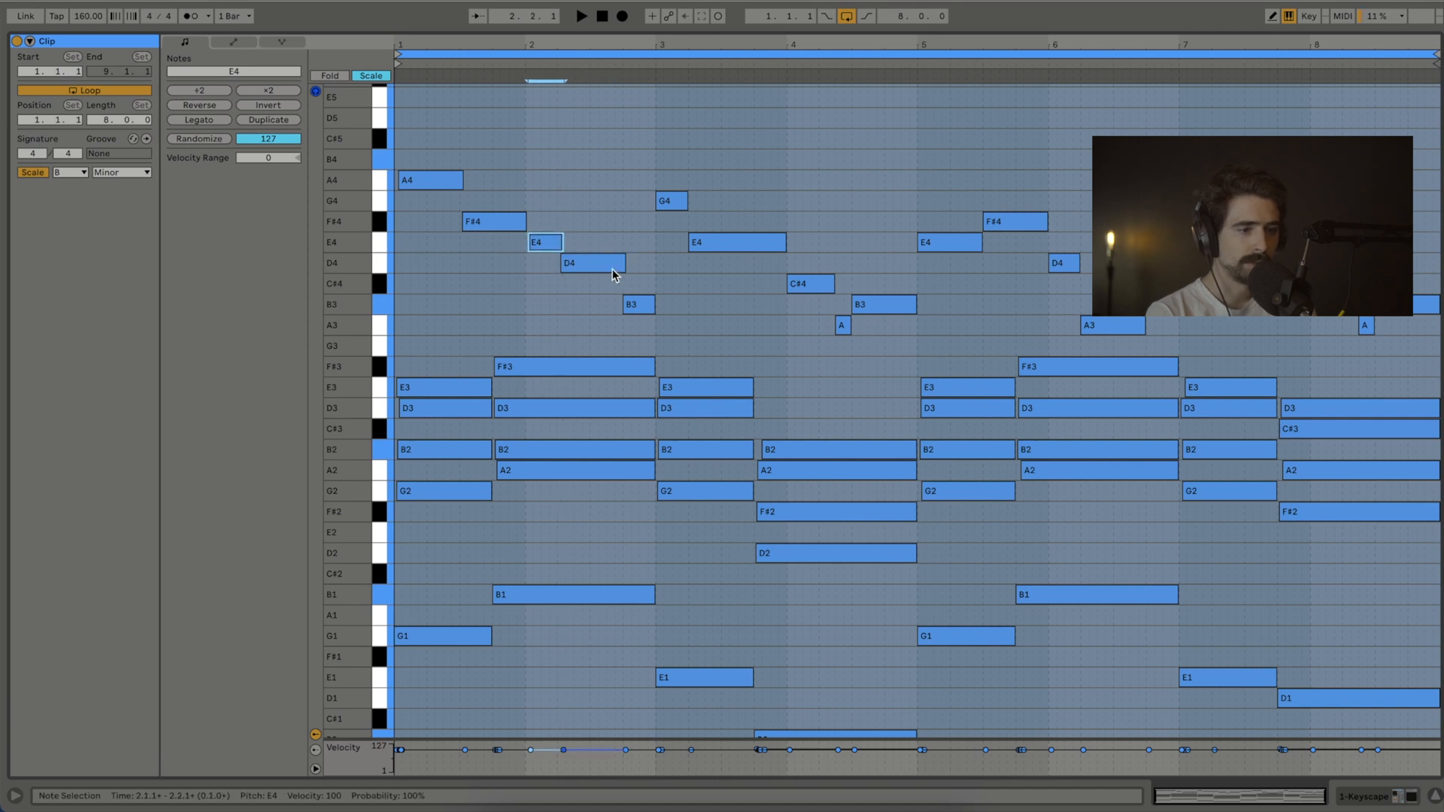
# Step: Nudge the melody's B3, G4 and E4 in bars 2 and 3 slightly off the grid and lengthen the opening melody notes until they overlap
pyautogui.click(634, 292)
pyautogui.moveTo(623, 266); pyautogui.dragTo(665, 306)
pyautogui.click(648, 311)
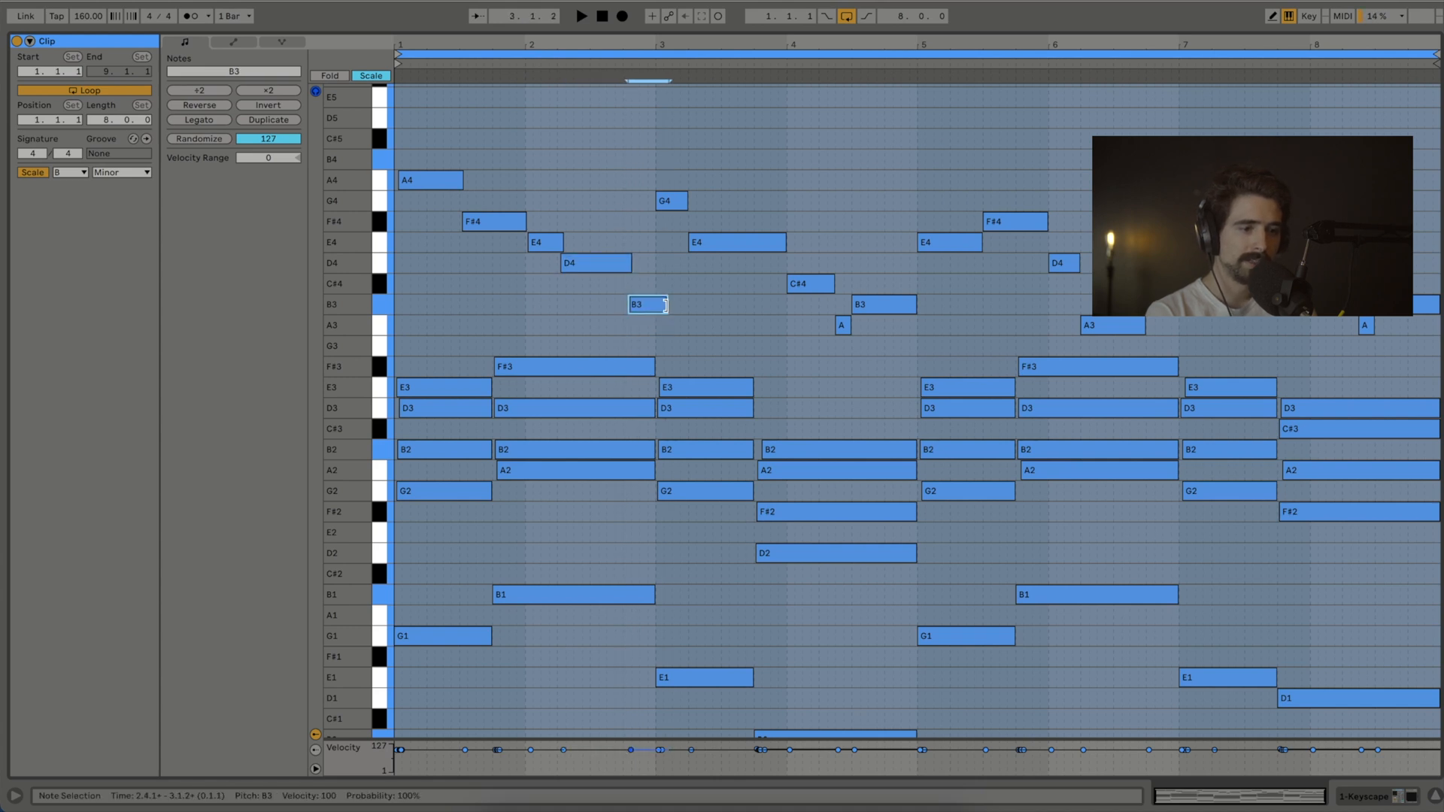
pyautogui.moveTo(673, 206); pyautogui.dragTo(734, 245)
pyautogui.moveTo(685, 328); pyautogui.dragTo(476, 179)
# Step: Extend bar 3's E4 past the barline, nudge bar 4's C#4 slightly behind the beat, and lengthen the short A3 to overlap the B3
pyautogui.moveTo(784, 242); pyautogui.dragTo(815, 288)
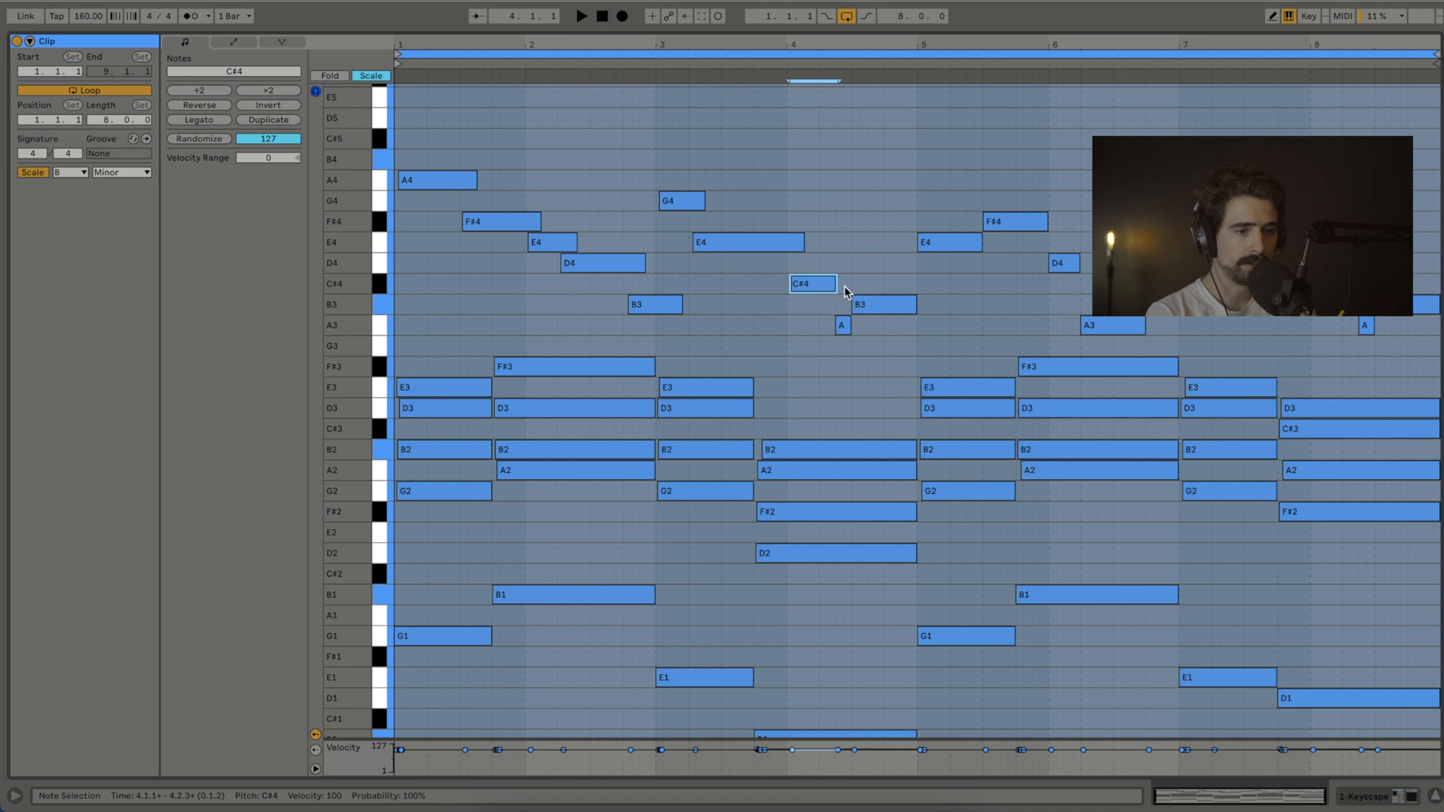
pyautogui.click(847, 325)
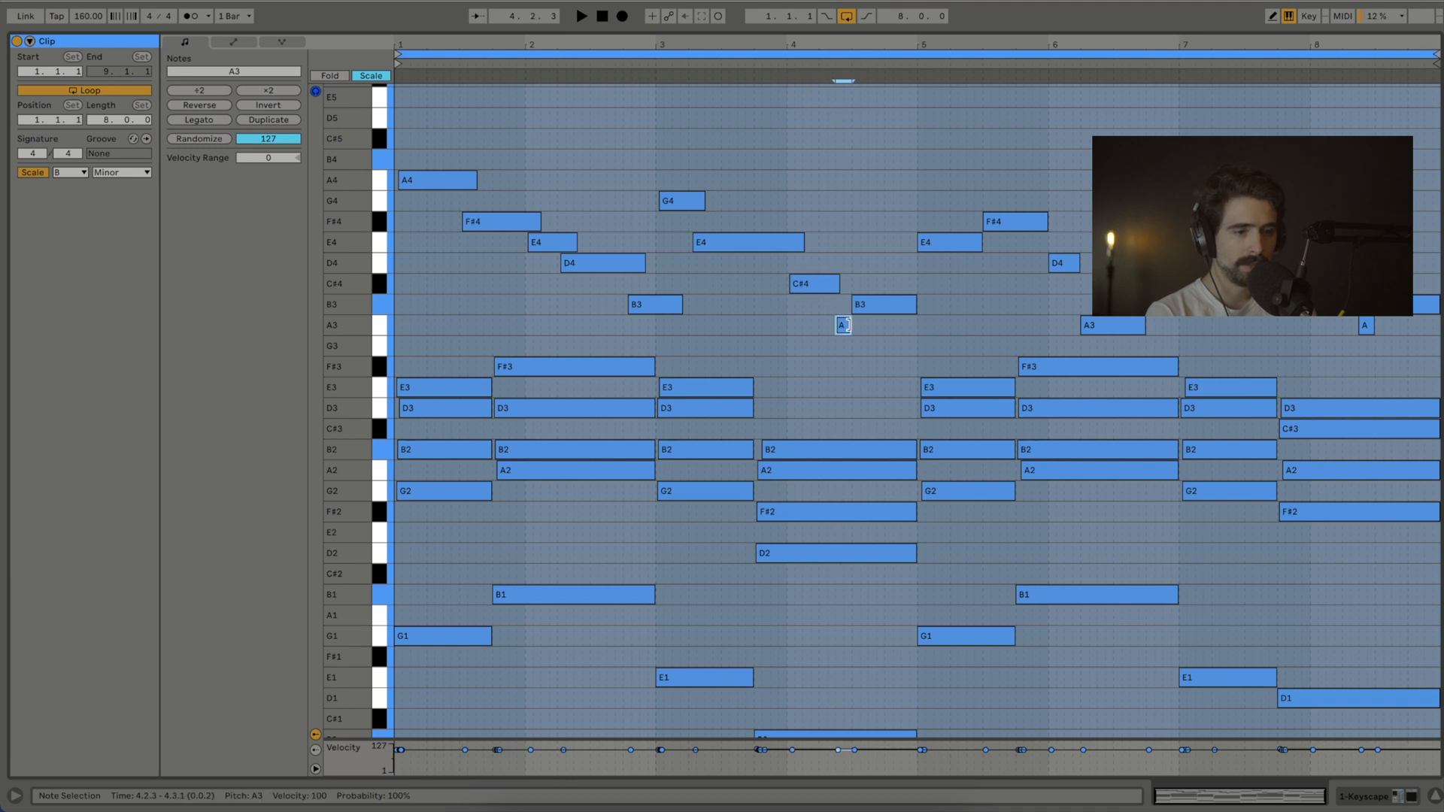
pyautogui.moveTo(854, 325); pyautogui.dragTo(865, 331)
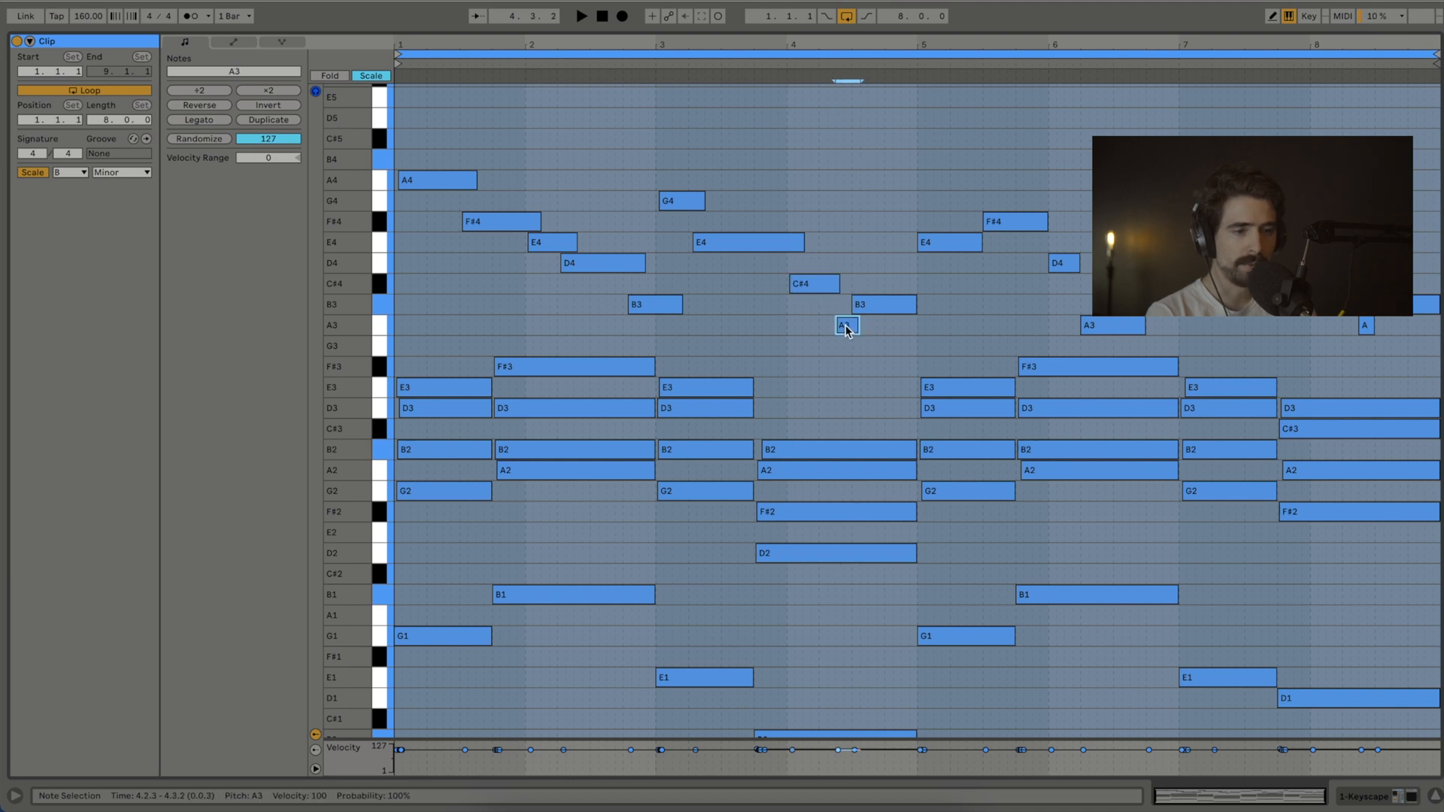